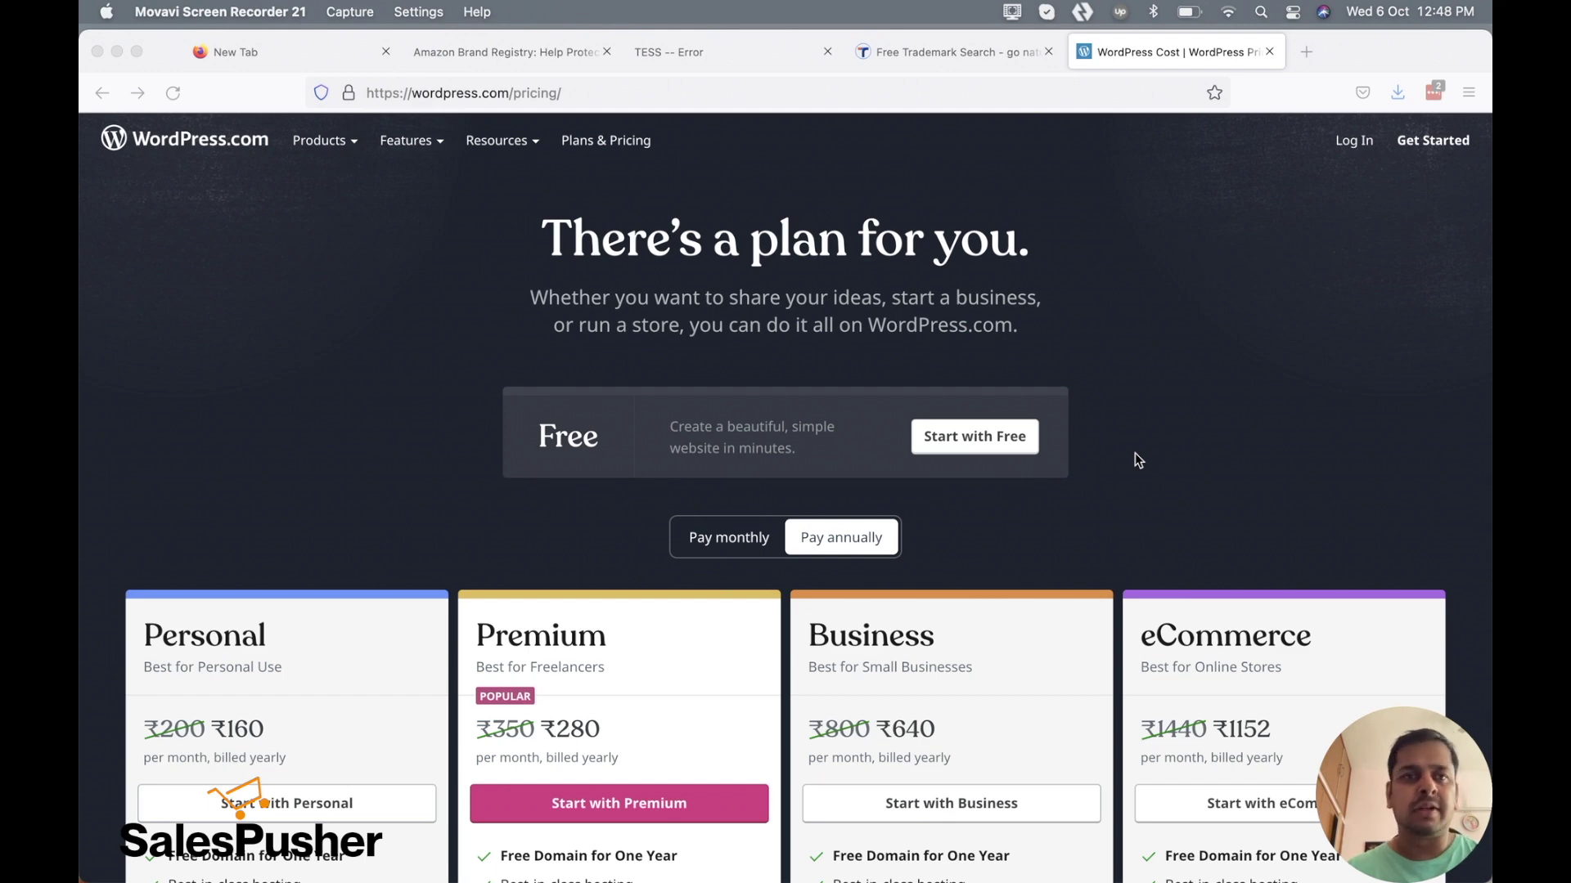
Open Seller Central and switch to the Simply O3 account's United States marketplace
click(258, 47)
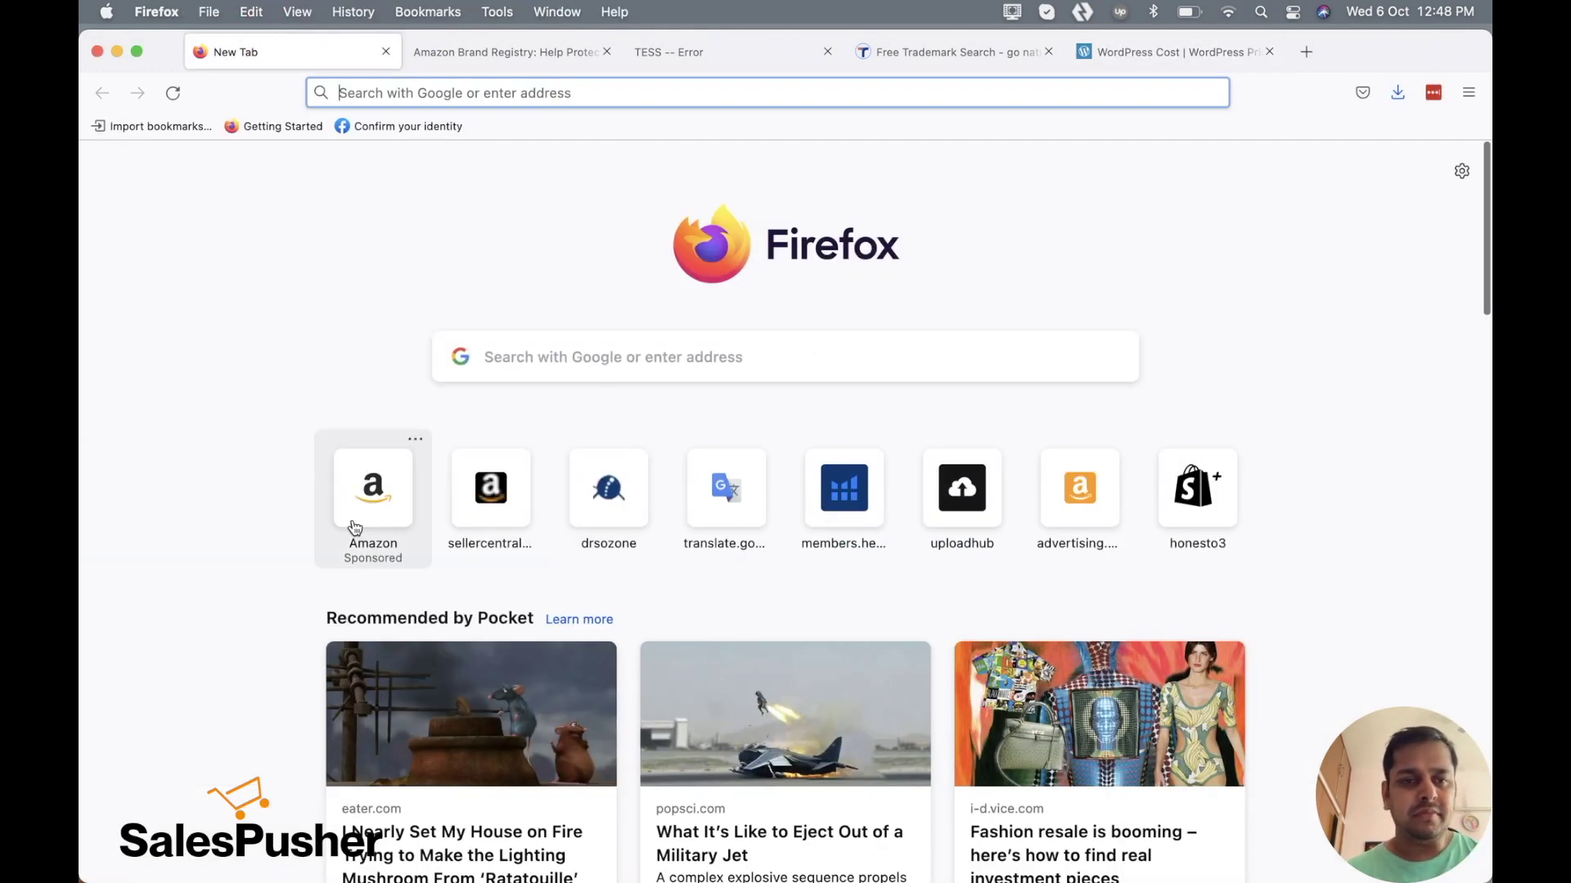
click(489, 495)
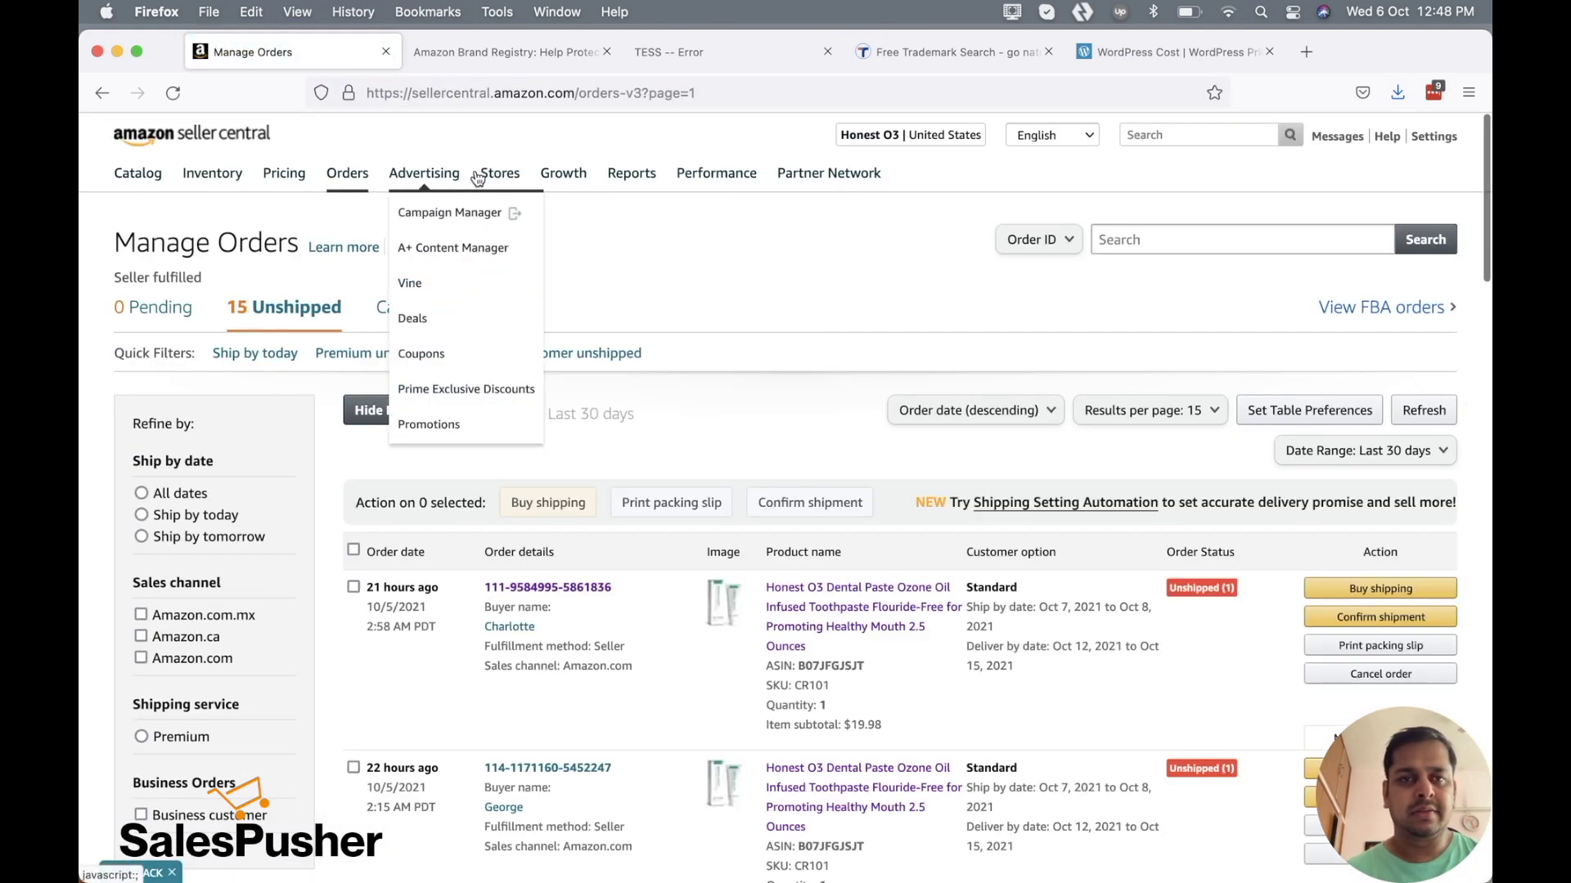
click(904, 138)
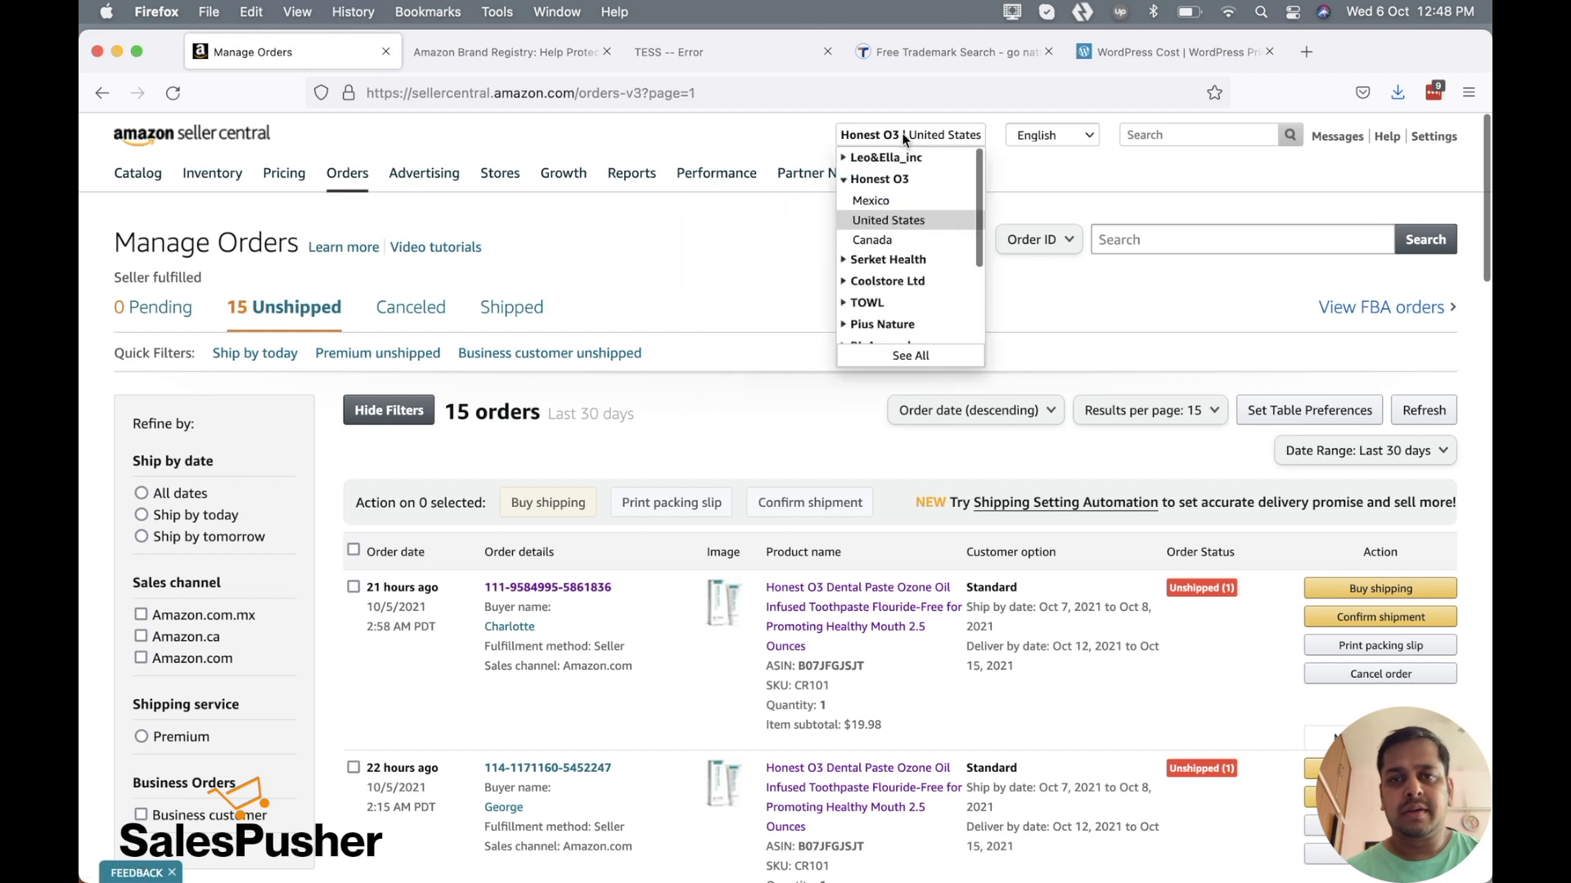
scroll(880, 263, down, 3)
scroll(880, 263, down, 2)
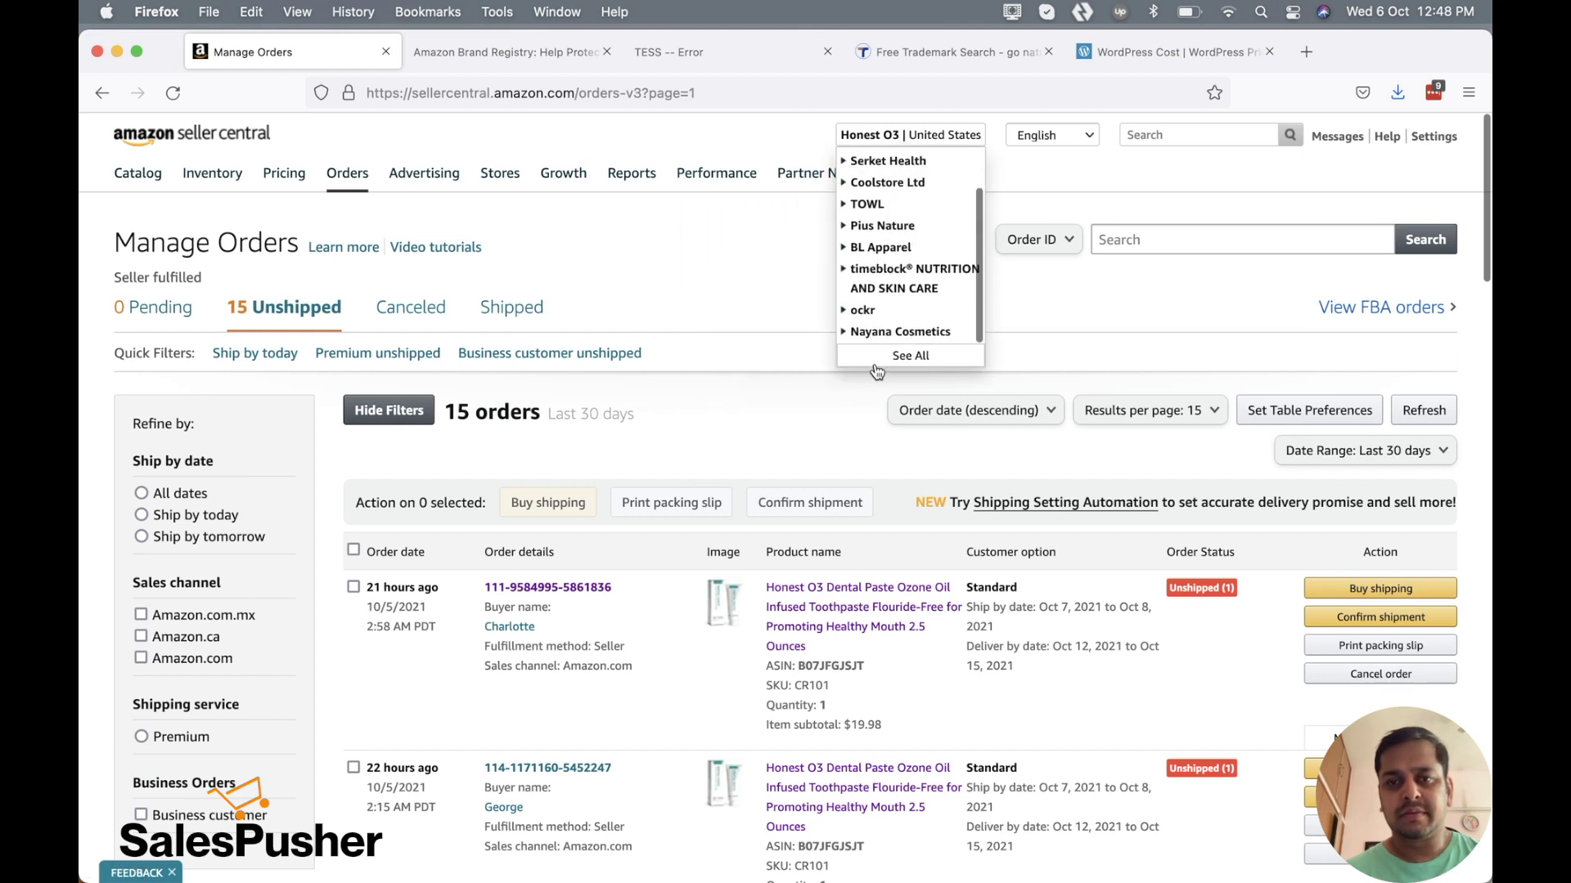
click(873, 356)
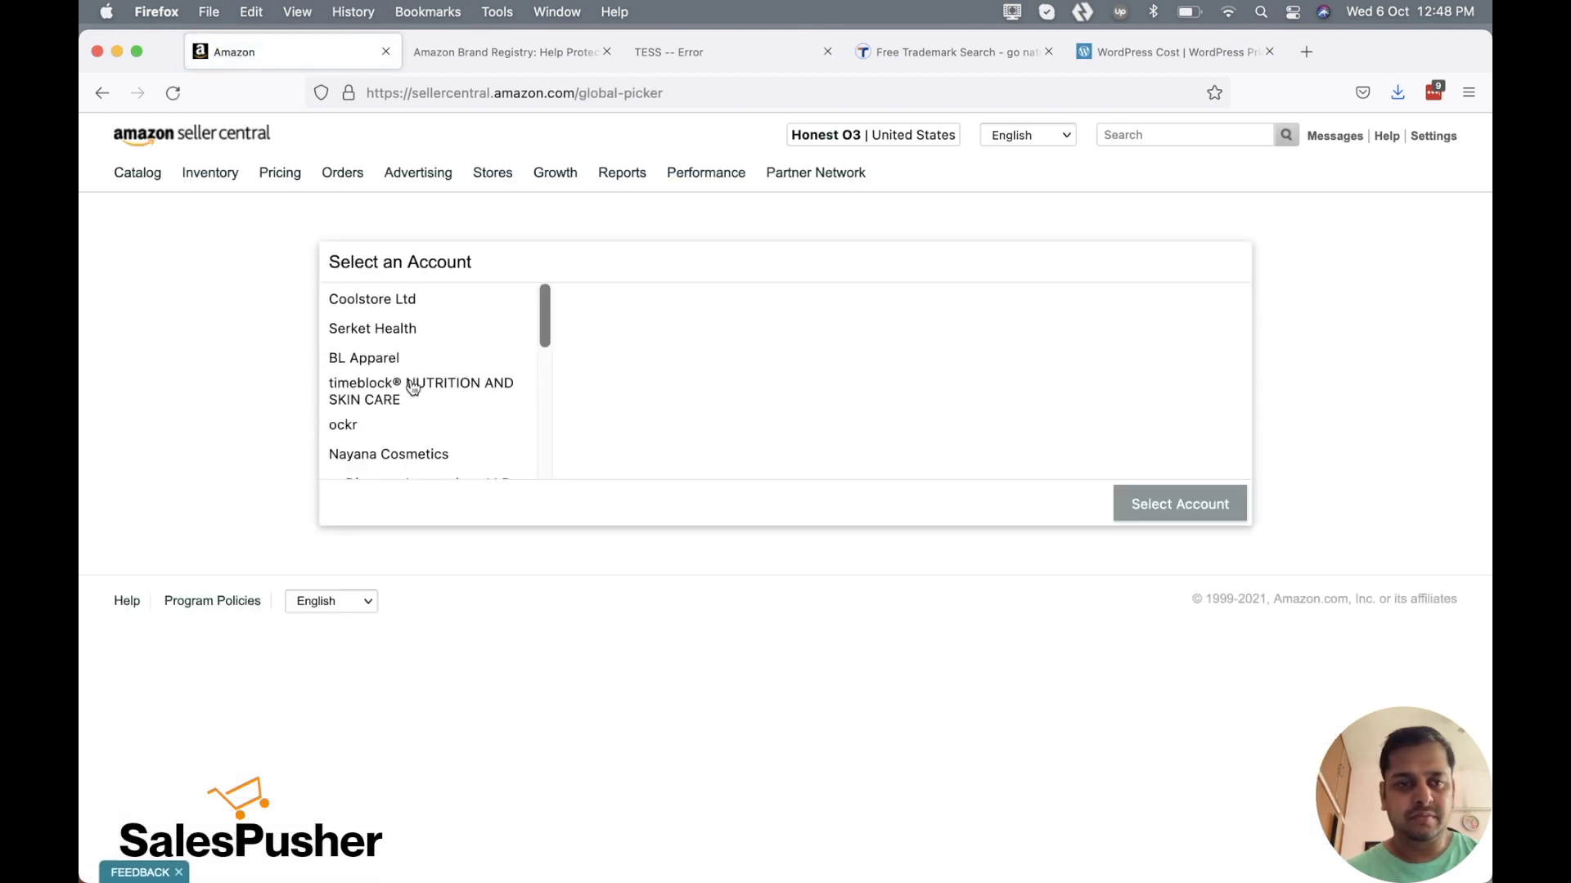
scroll(407, 383, down, 5)
click(362, 465)
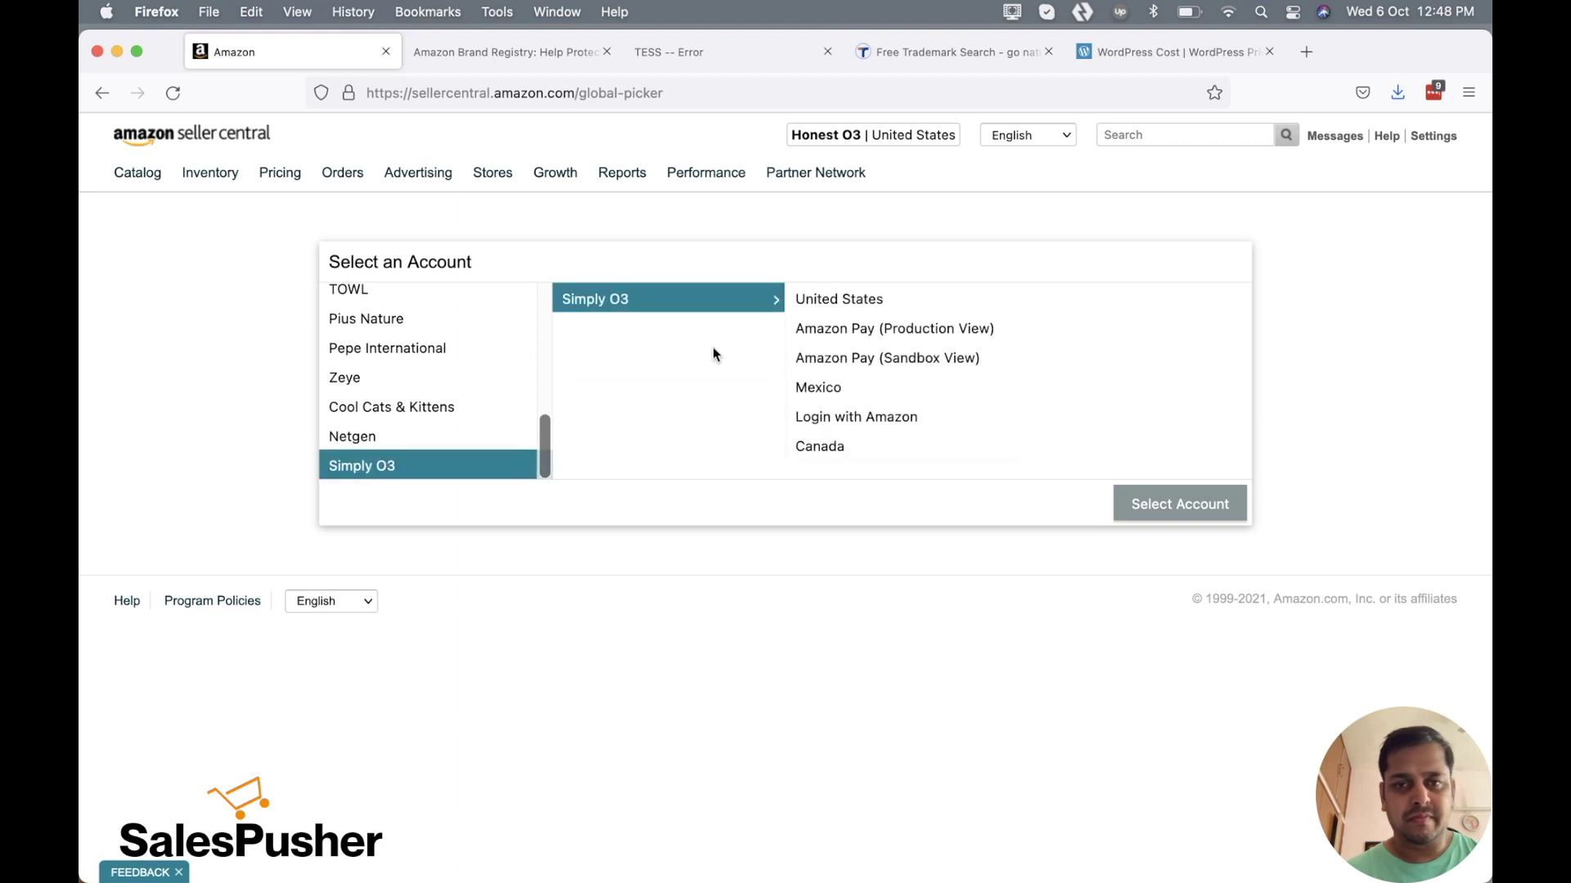
click(825, 300)
click(1150, 505)
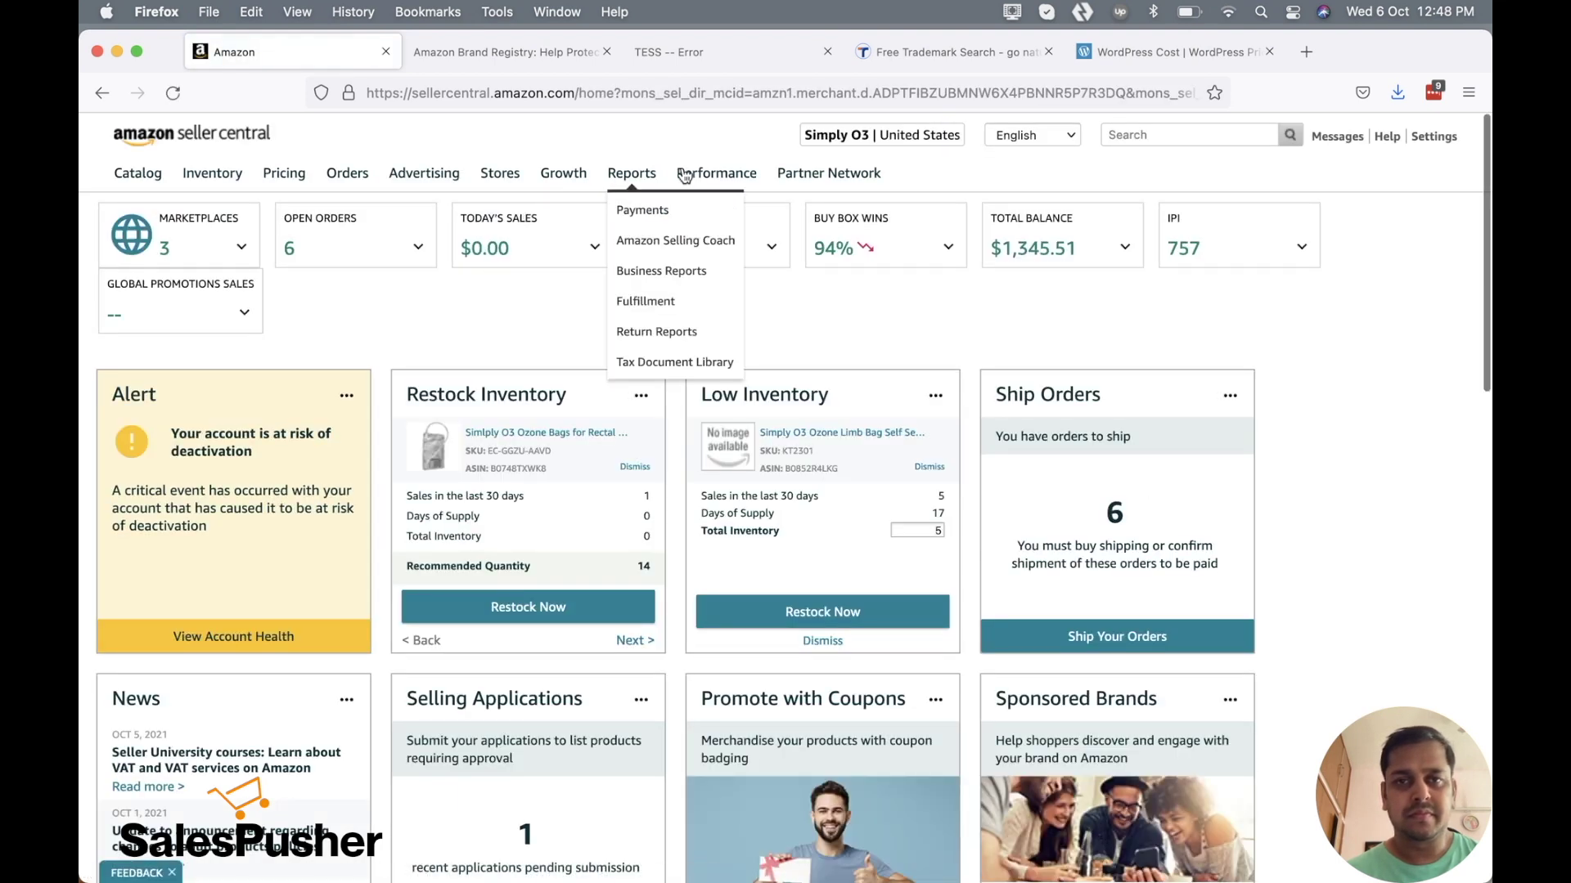
Switch to the AlphaSole account's United States marketplace and open Brand Analytics
click(864, 141)
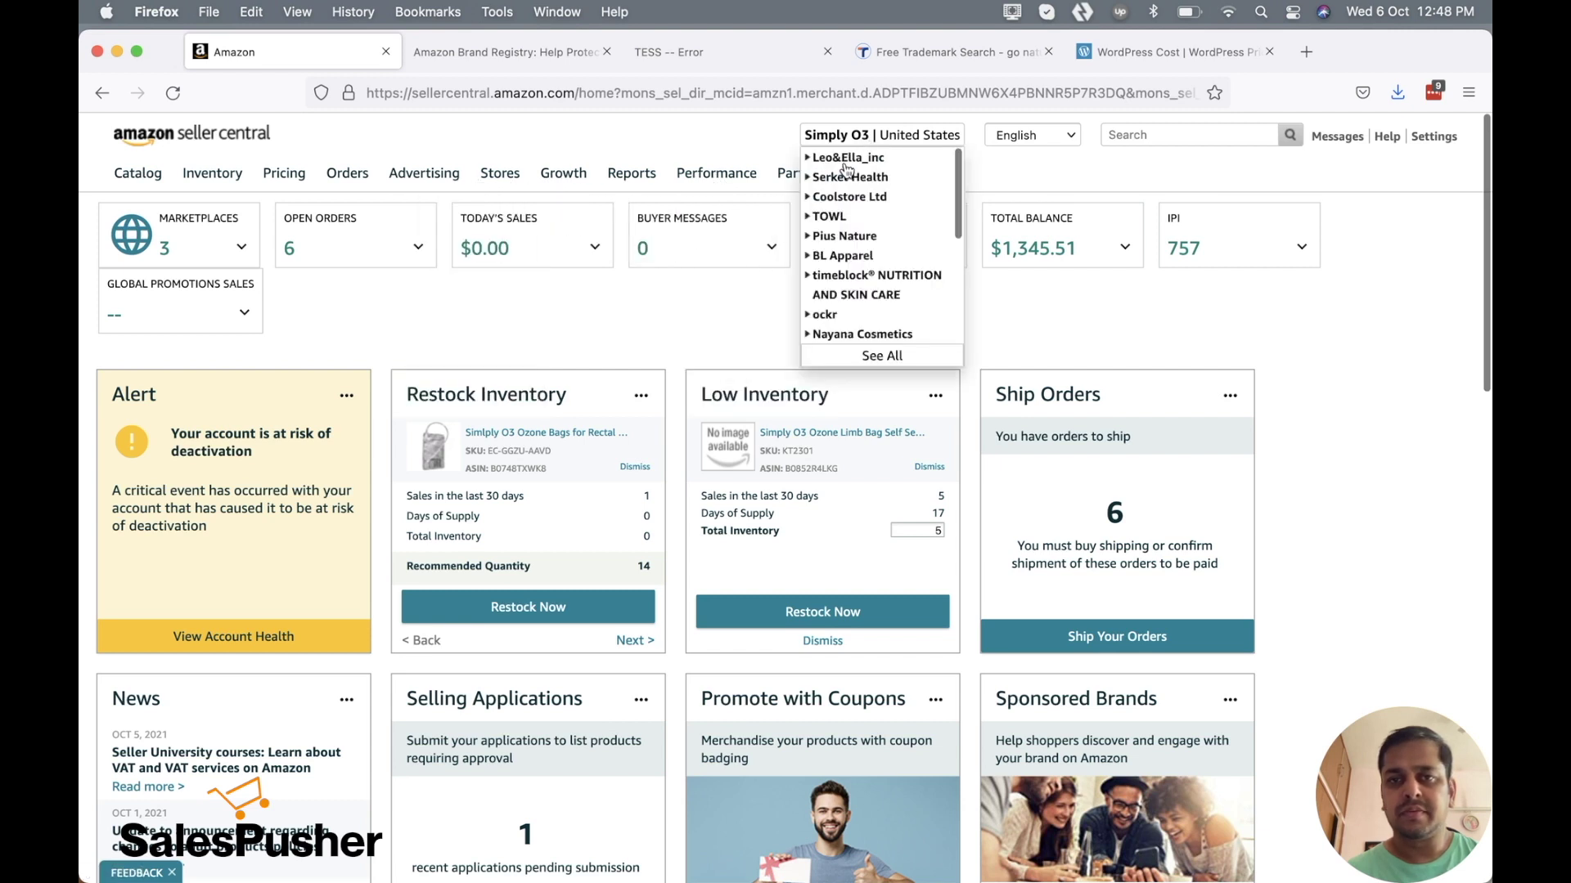
scroll(845, 219, down, 3)
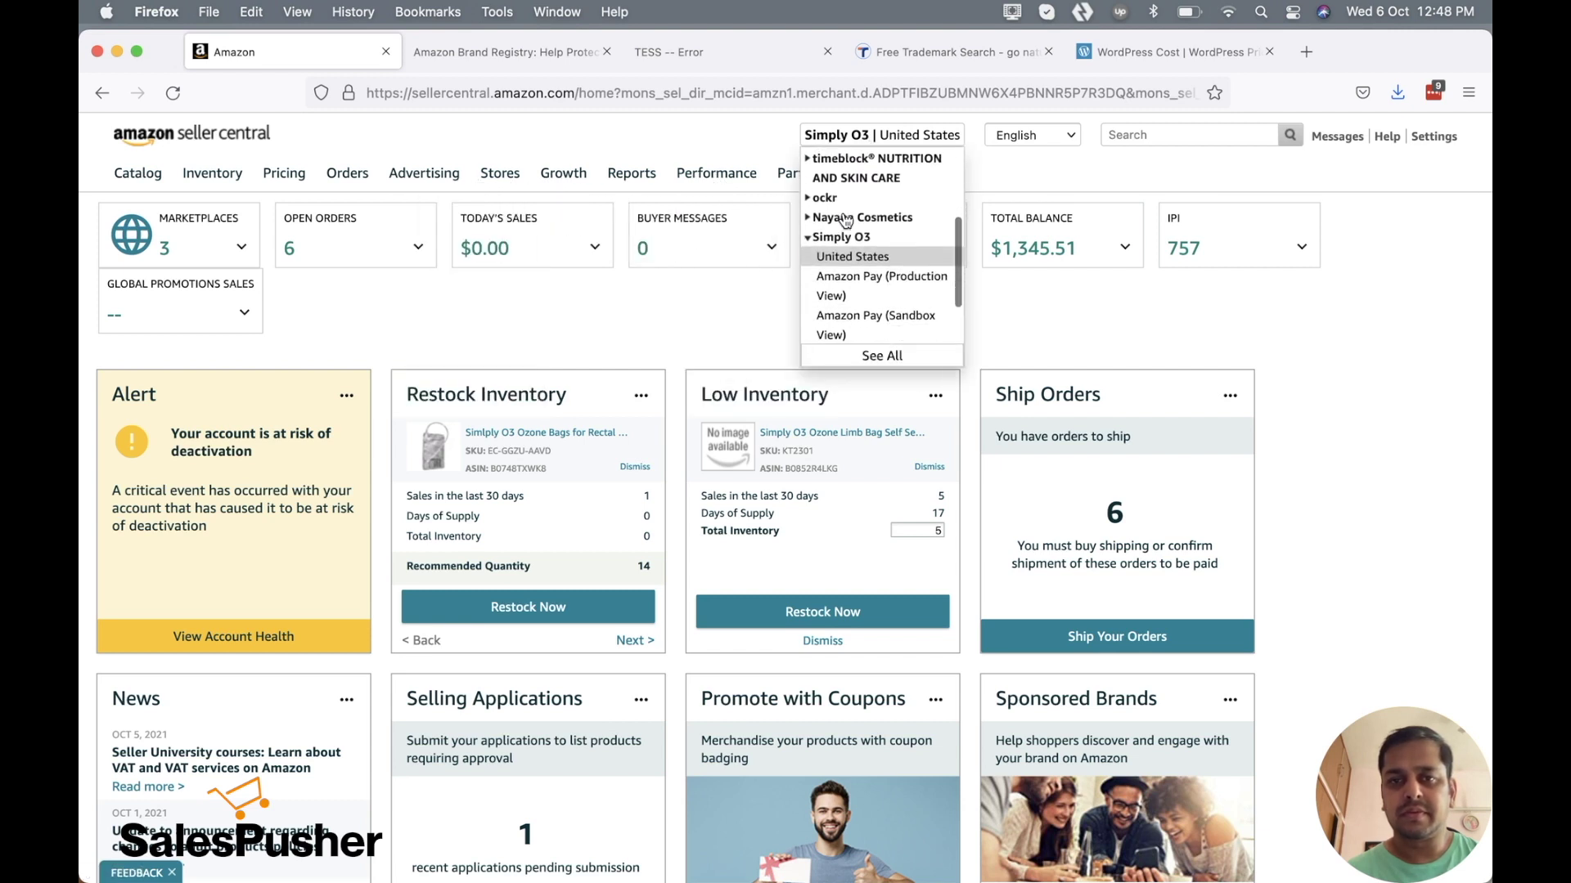
click(808, 238)
scroll(859, 300, down, 2)
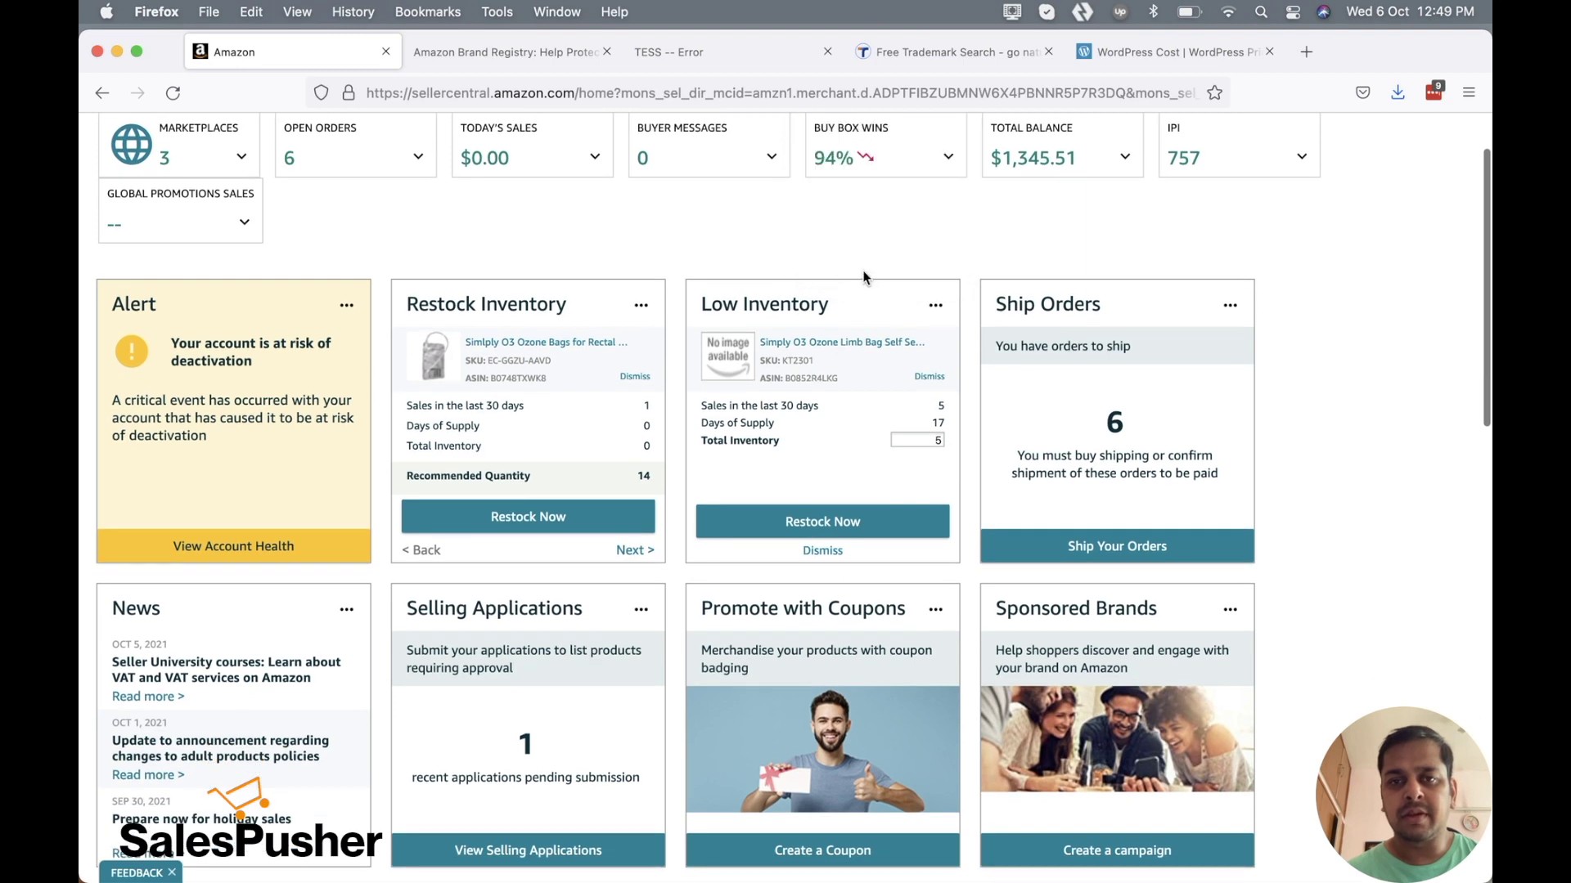
scroll(895, 271, up, 2)
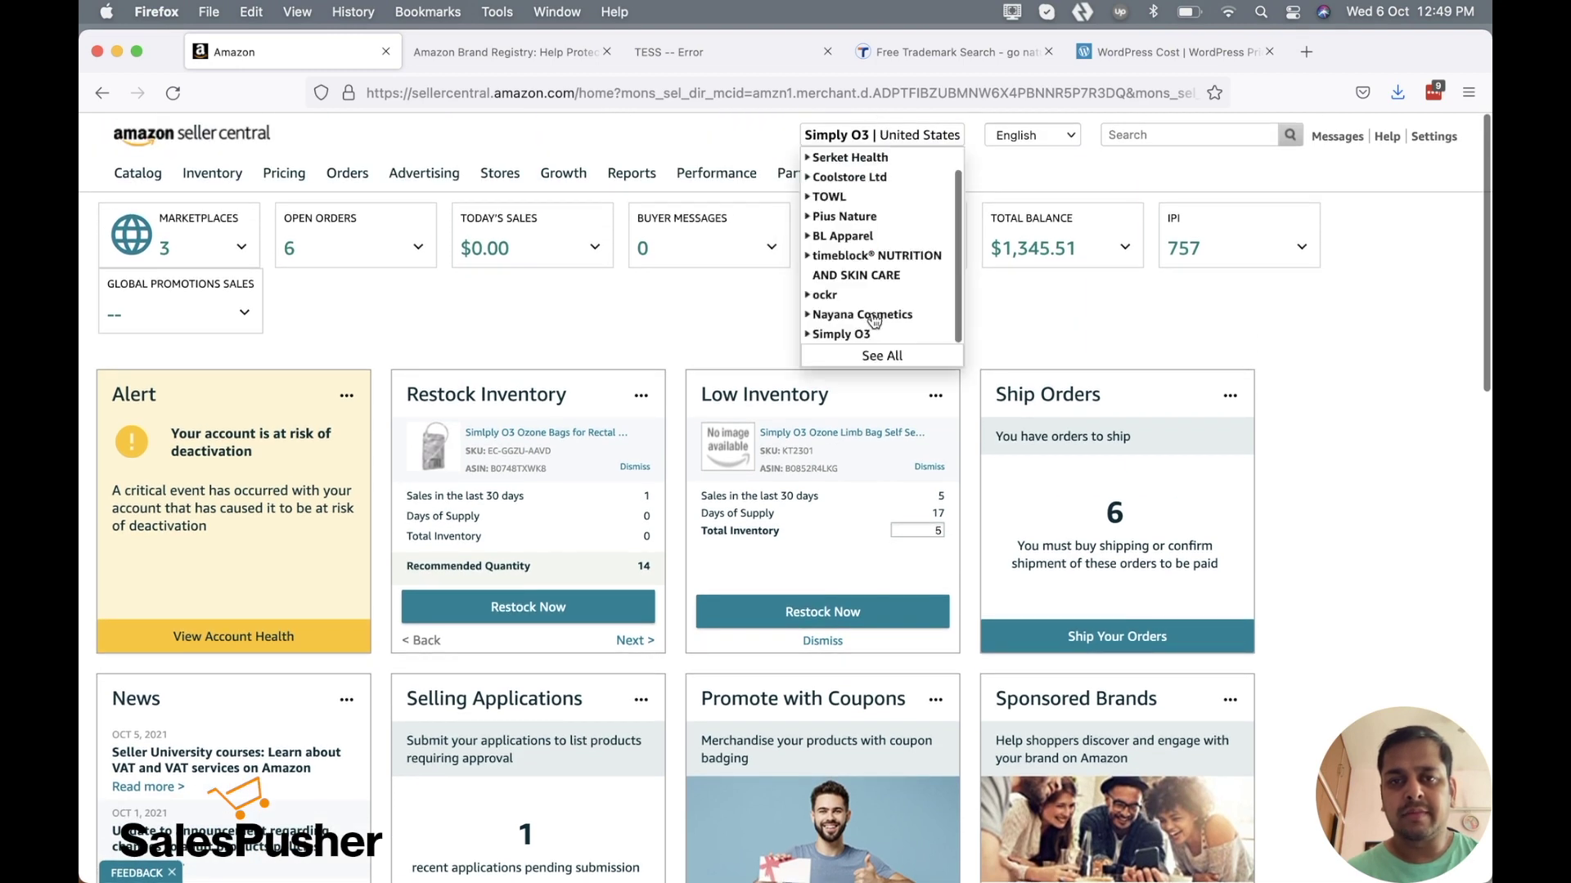
click(861, 357)
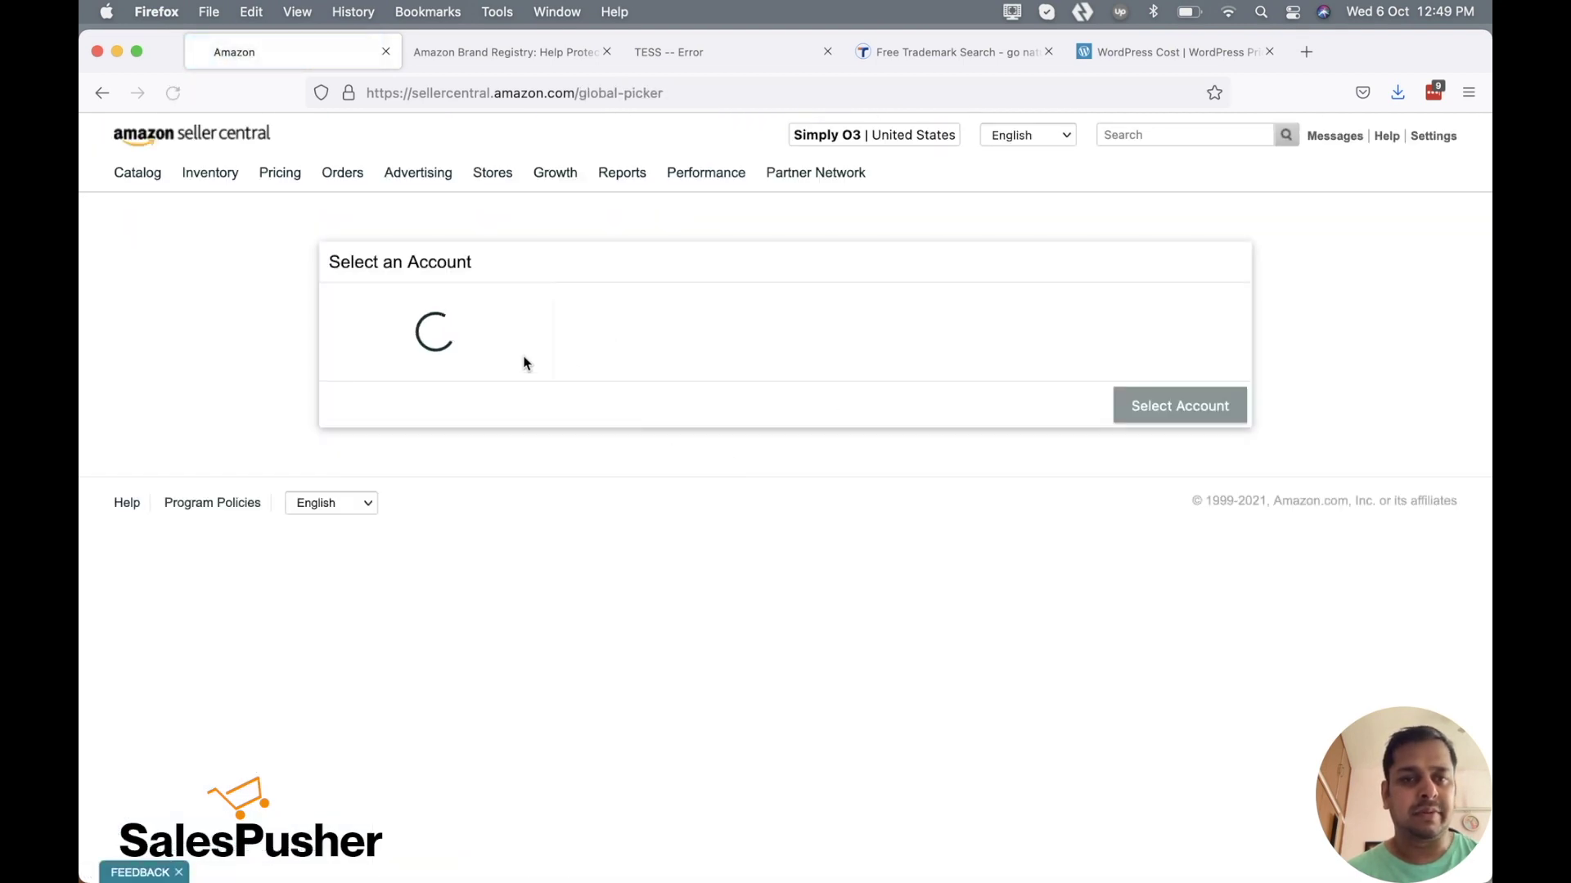
scroll(466, 418, down, 4)
scroll(467, 418, down, 3)
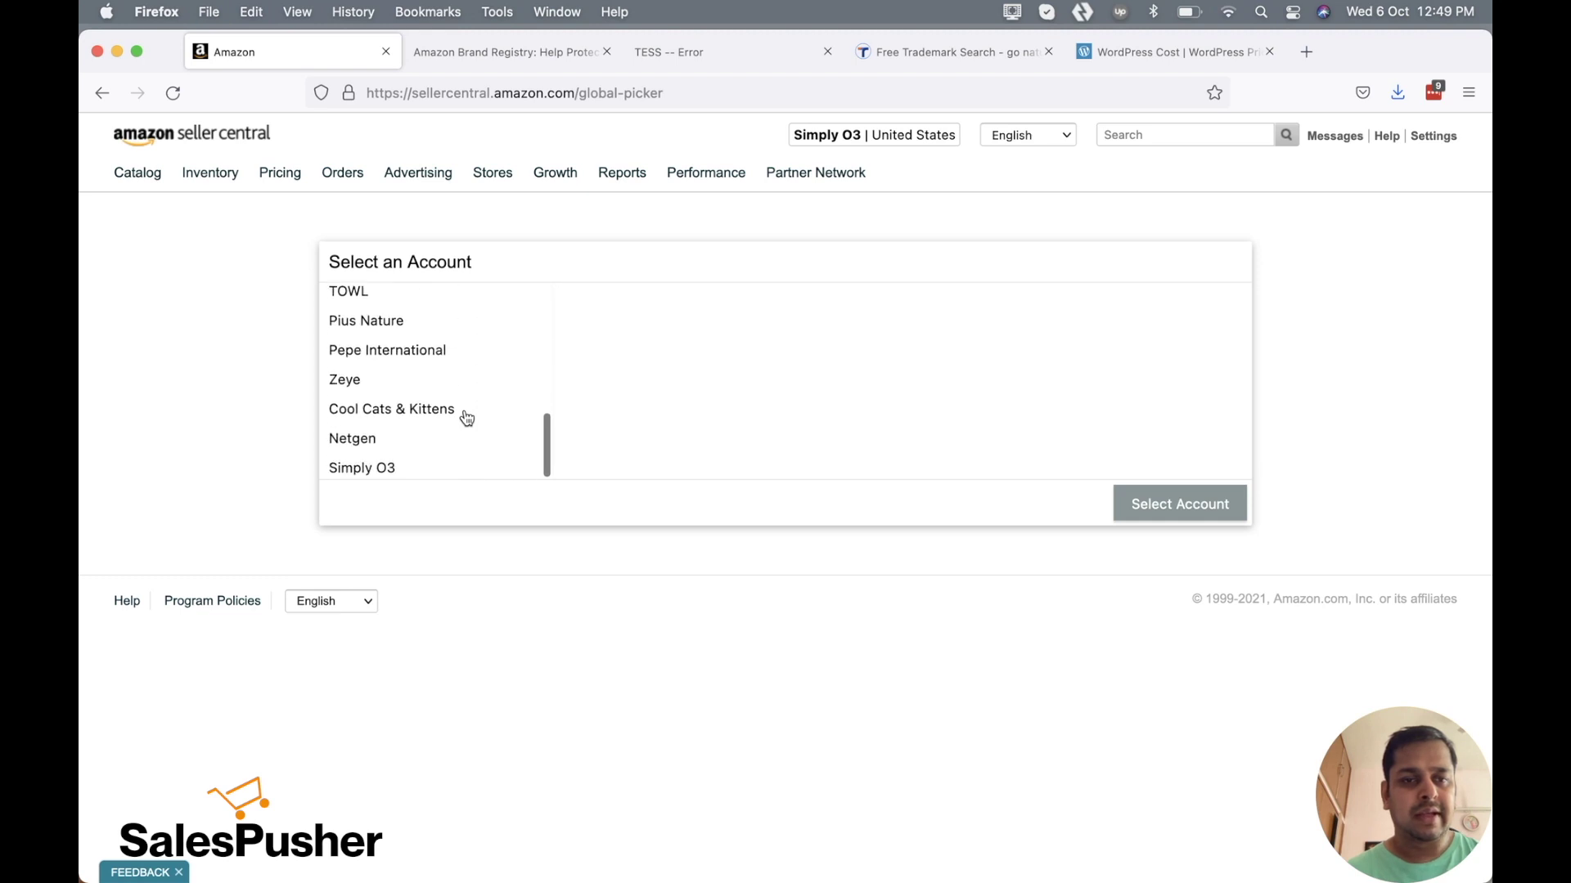
scroll(466, 418, up, 1)
scroll(467, 418, up, 4)
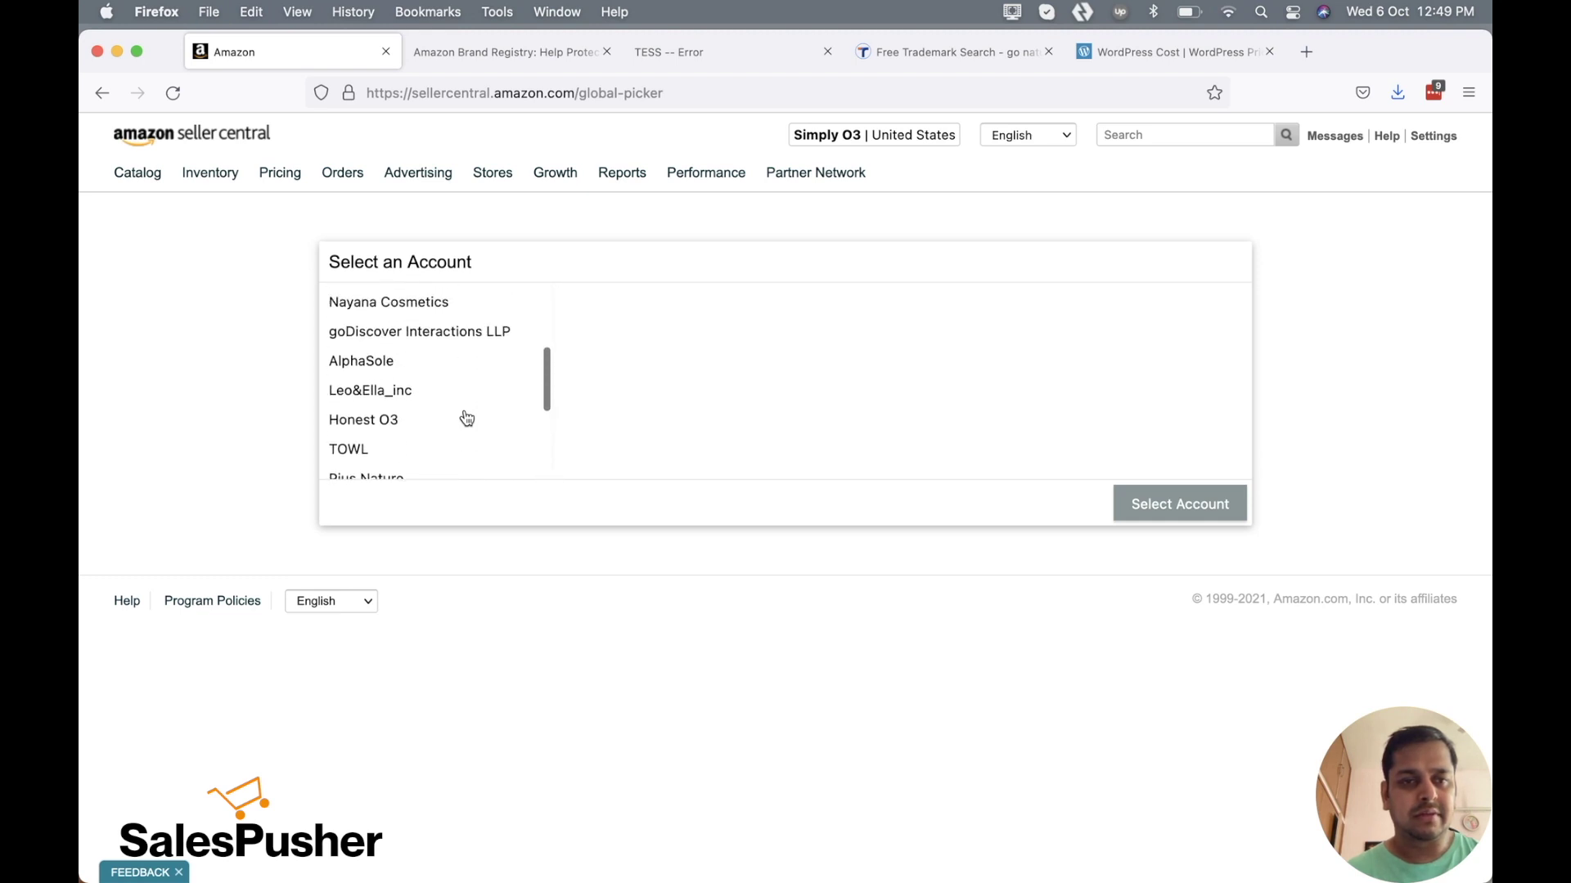
click(403, 377)
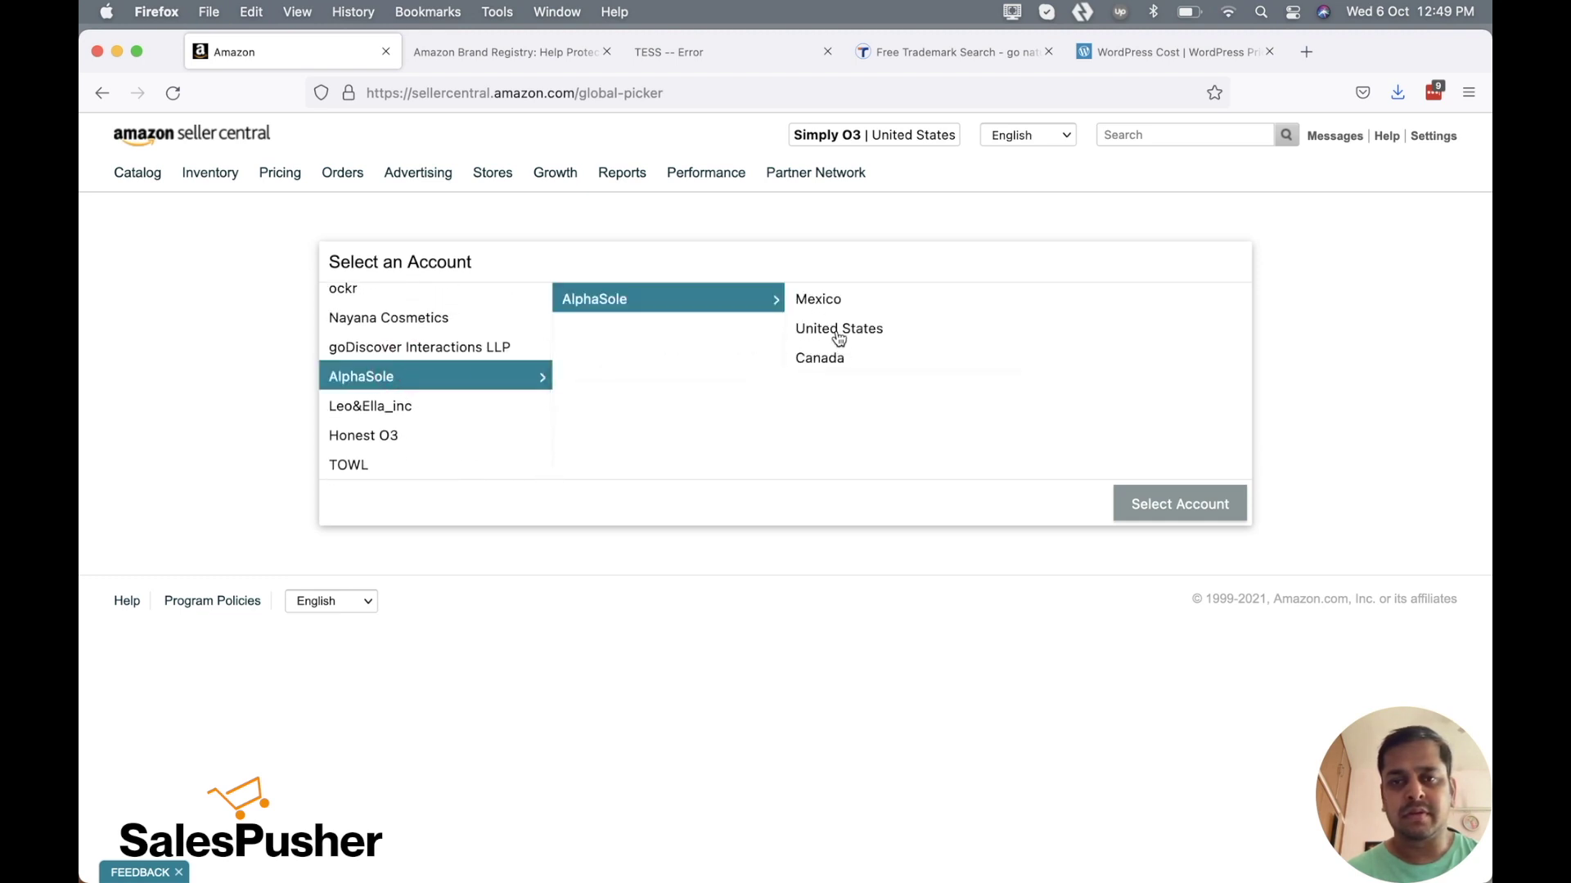
click(888, 337)
click(1184, 503)
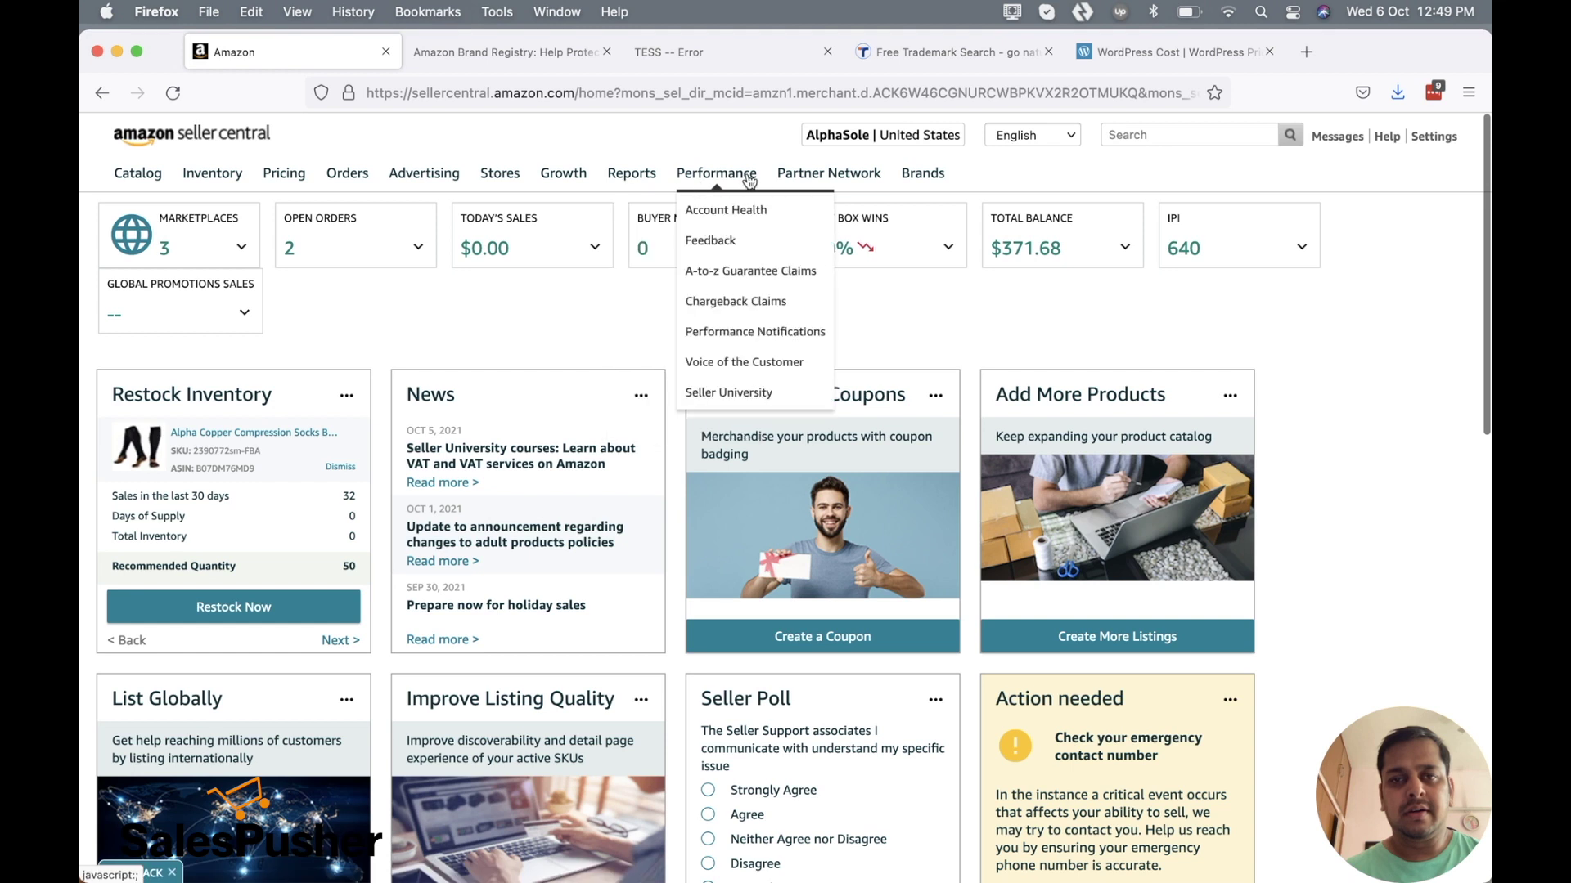
mouse_move(921, 173)
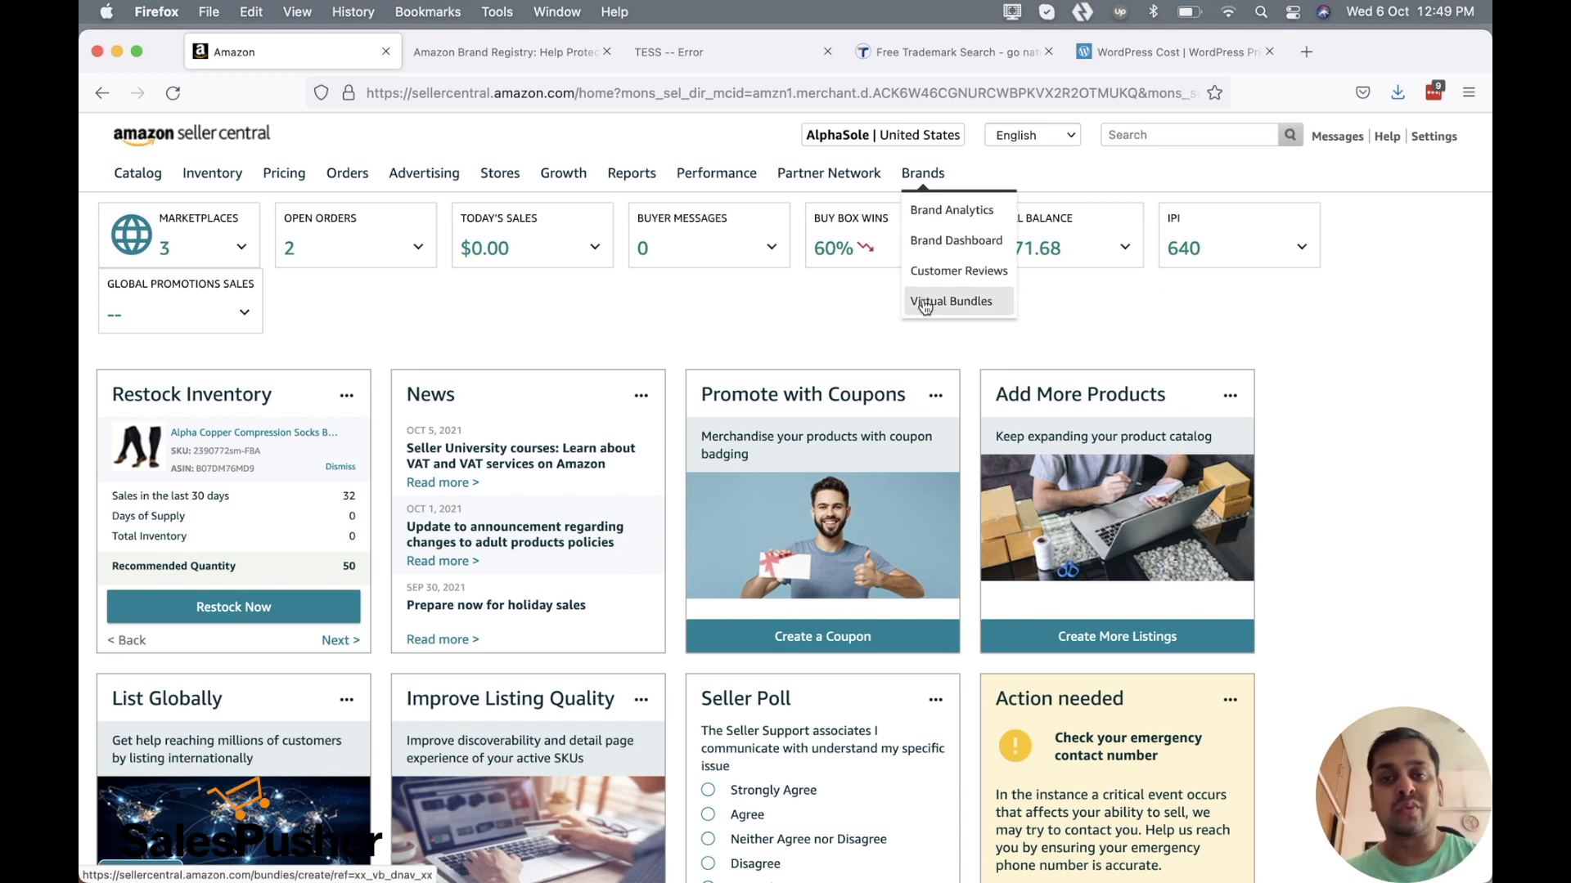
click(946, 213)
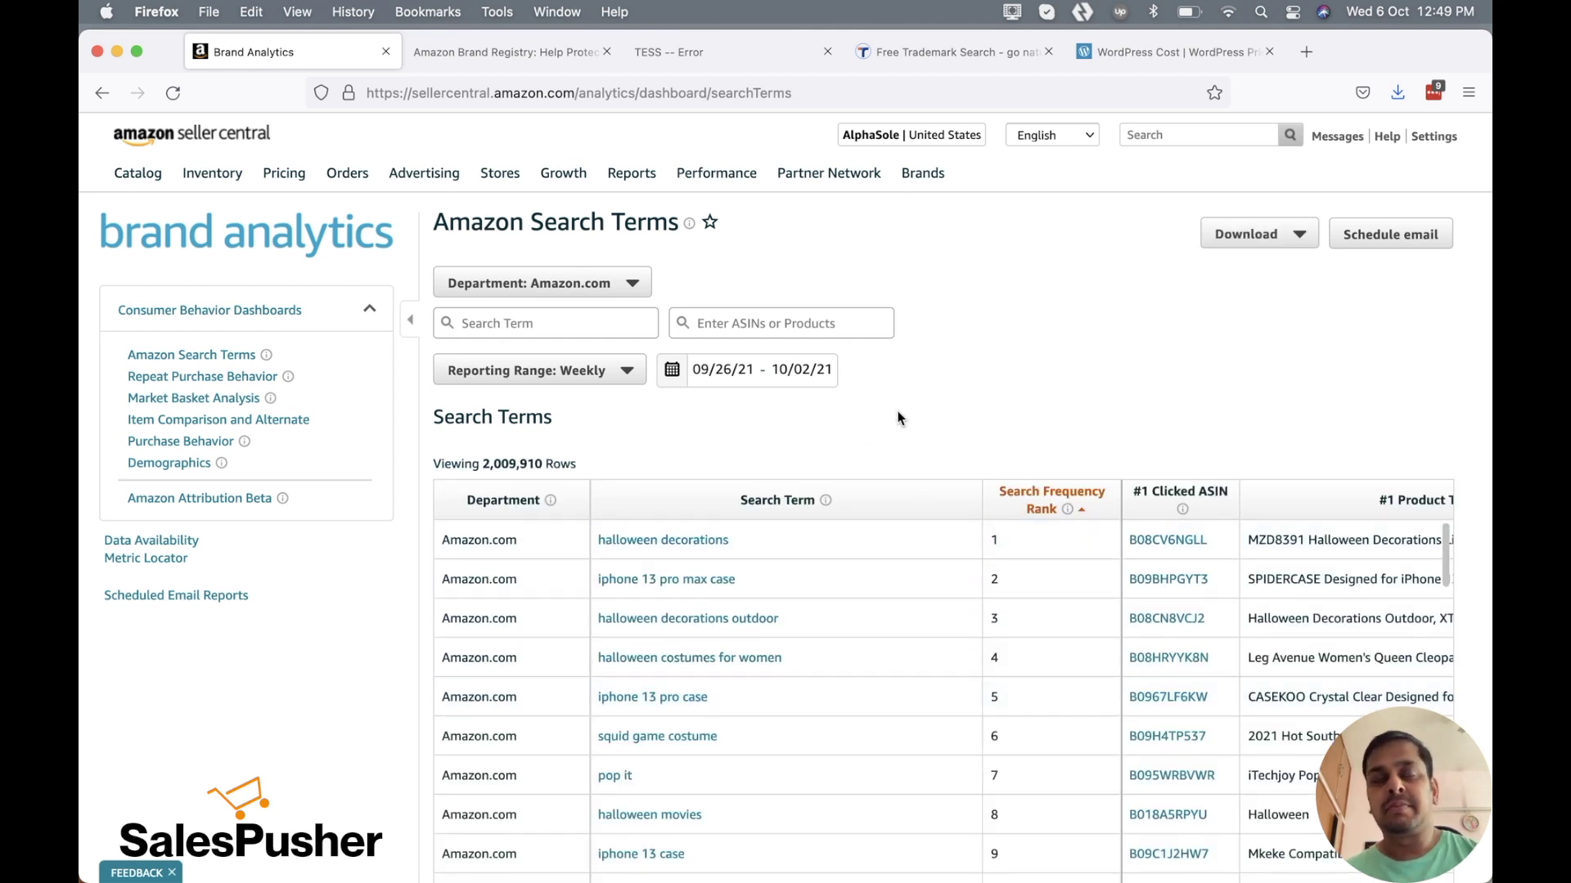
Scan the top of the weekly Amazon Search Terms table across all its columns
scroll(898, 418, down, 2)
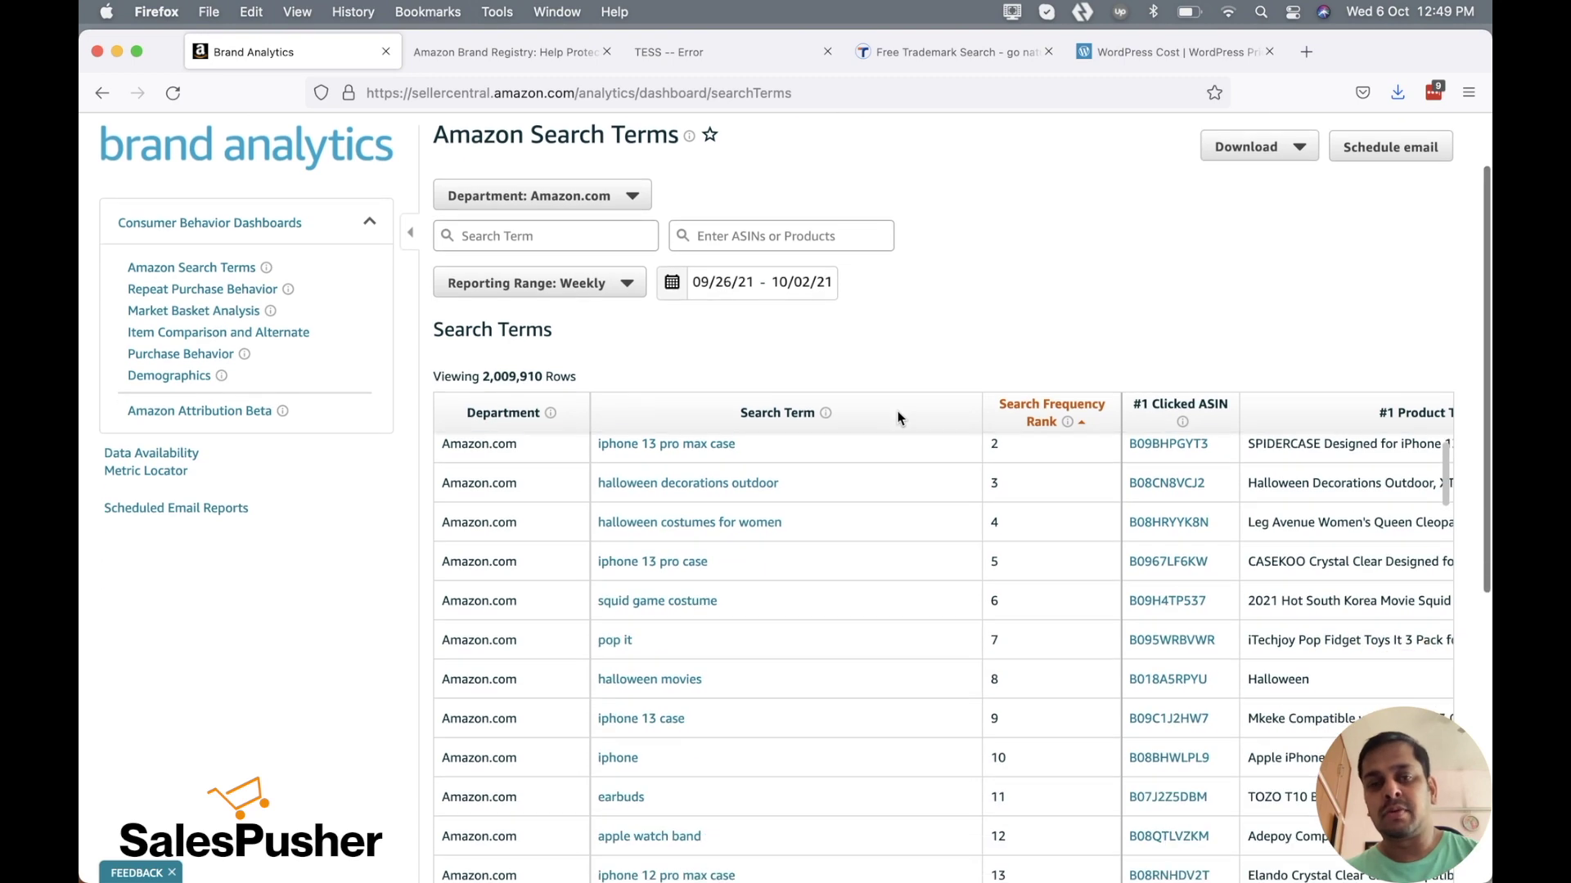
scroll(904, 329, down, 3)
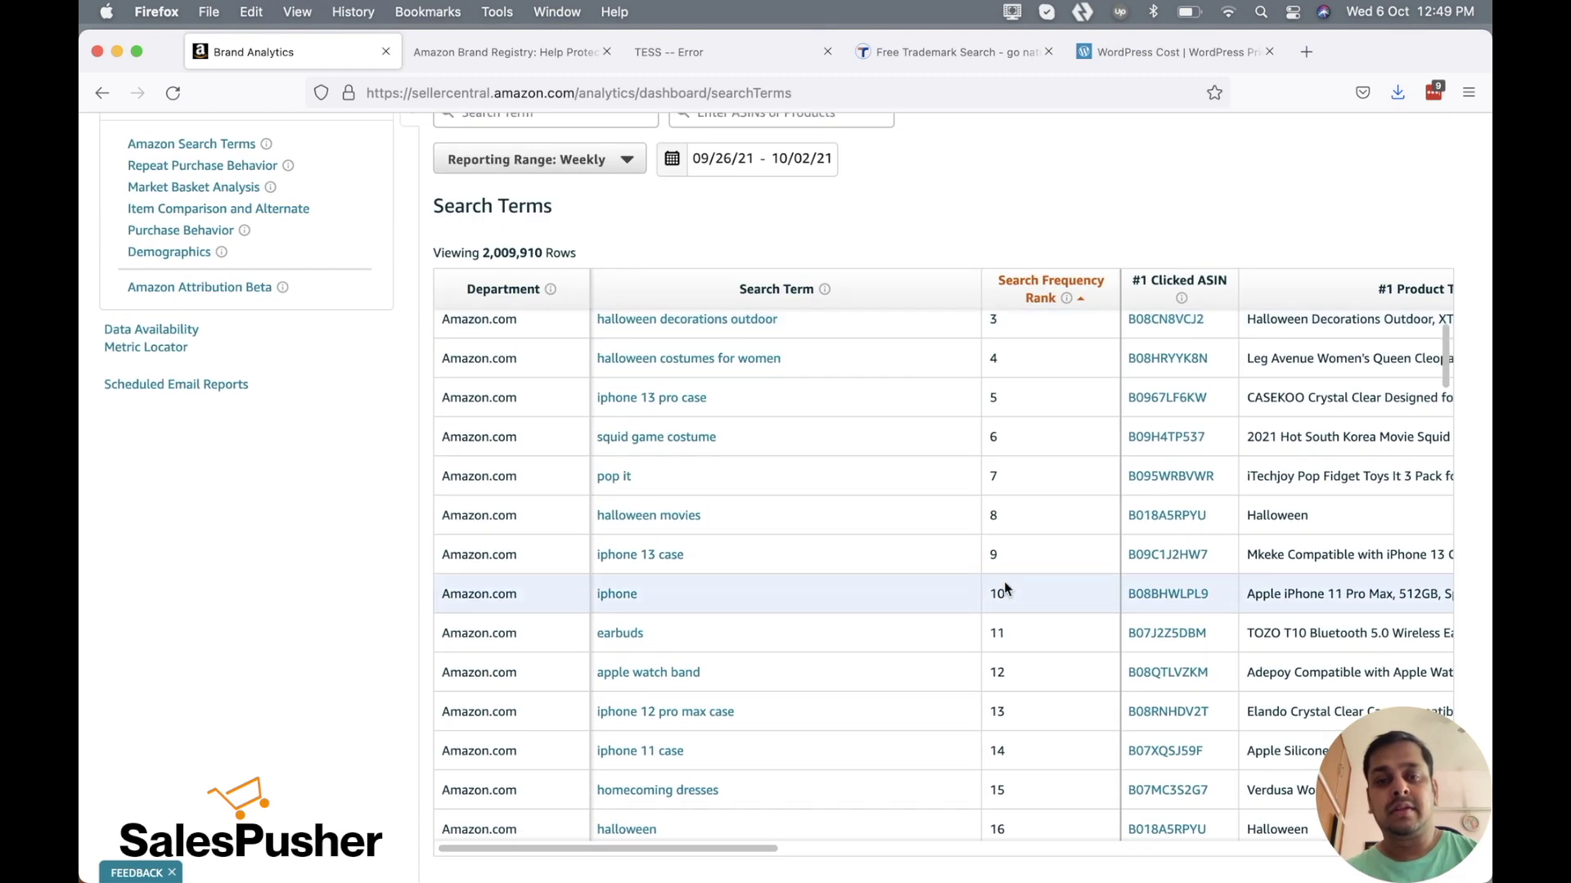
scroll(1004, 581, right, 3)
scroll(1004, 582, right, 3)
scroll(1004, 582, right, 3)
scroll(1004, 581, right, 1)
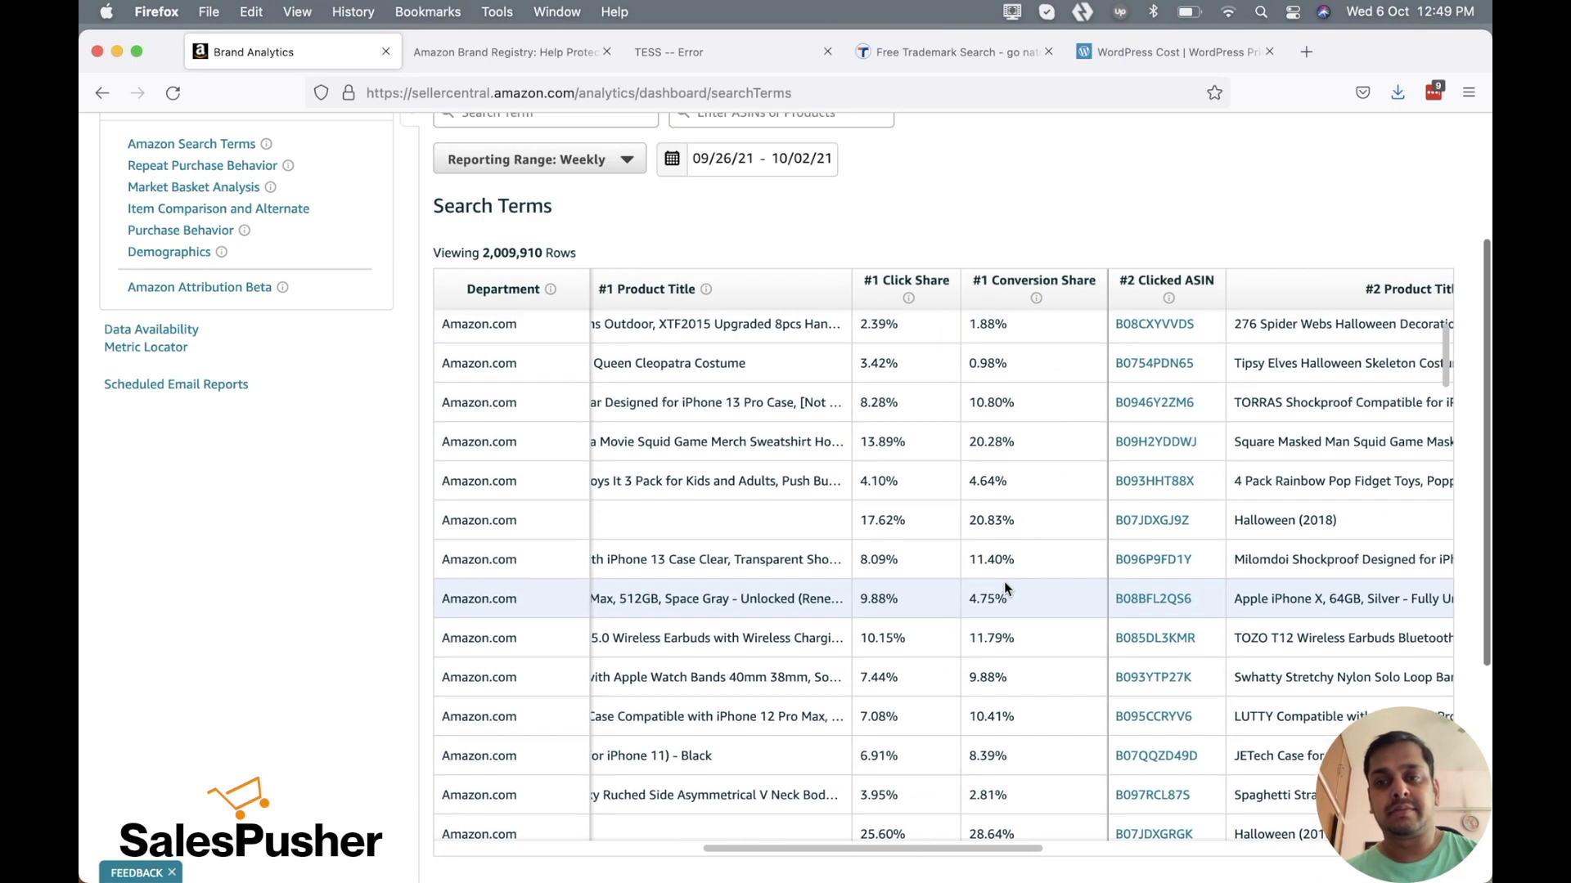
scroll(1004, 581, left, 10)
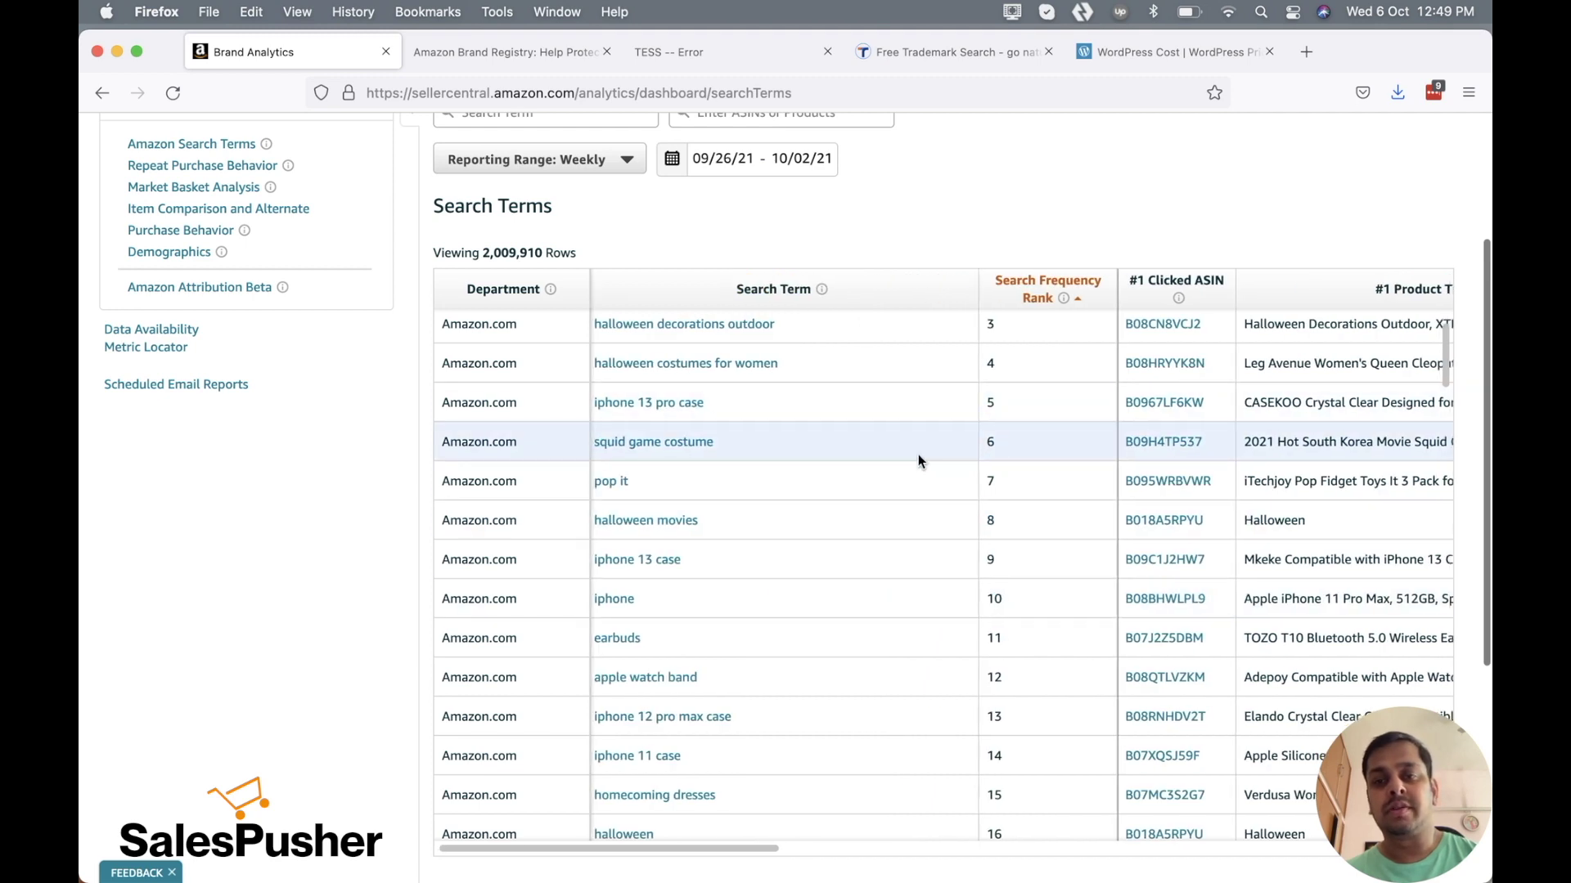
scroll(917, 454, right, 3)
scroll(917, 454, left, 3)
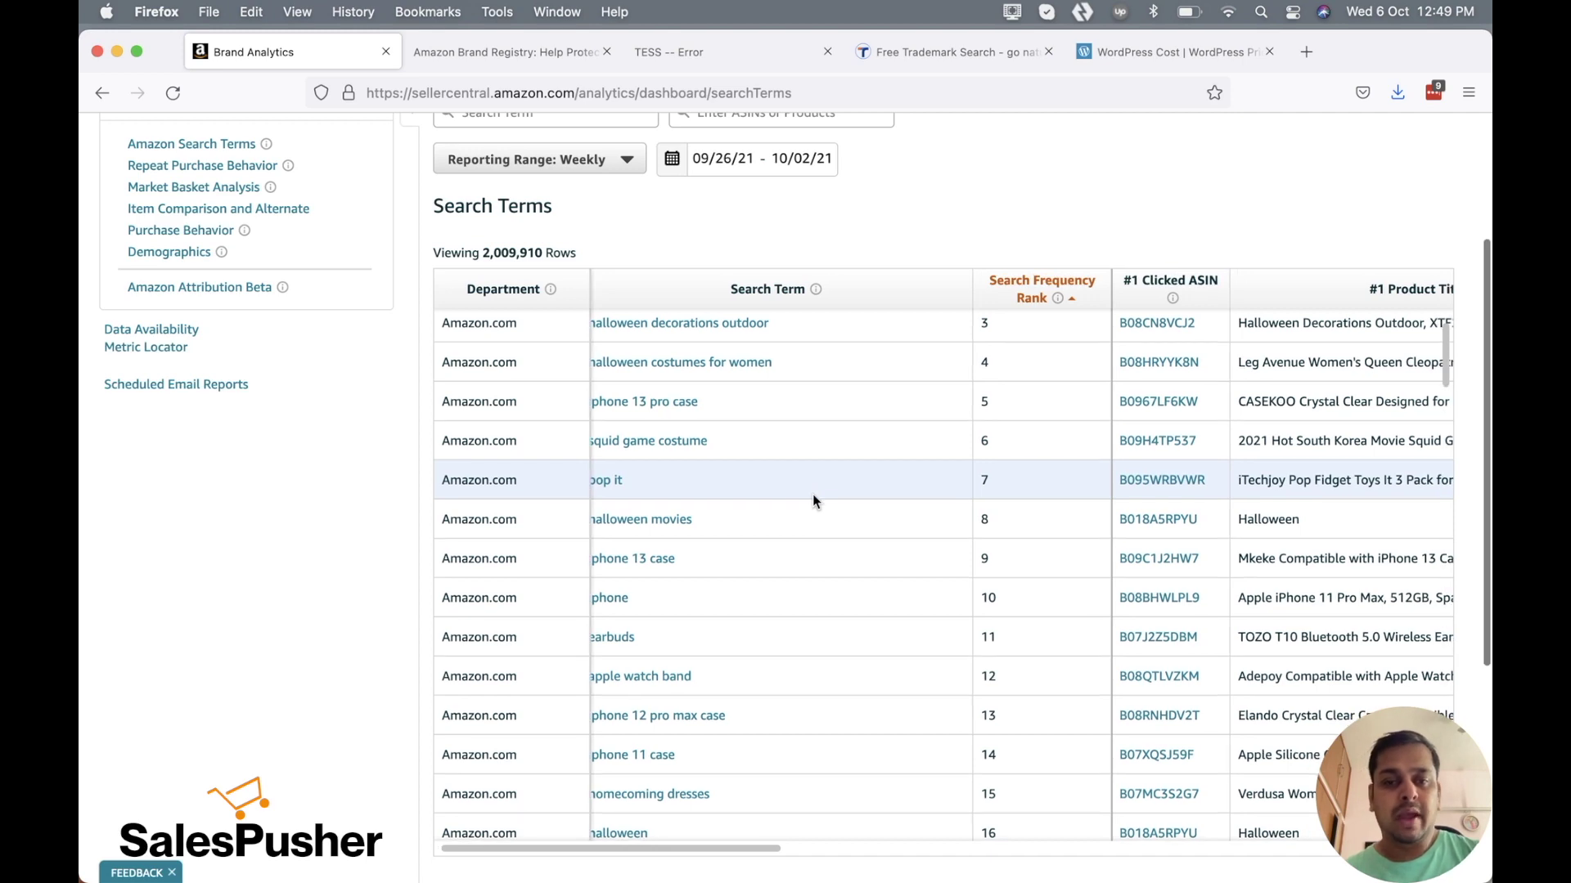
Scroll down the search terms list and back up, then start entering 'turn' as a filter
scroll(812, 494, down, 1)
scroll(813, 500, down, 1)
scroll(812, 501, down, 1)
scroll(813, 500, down, 1)
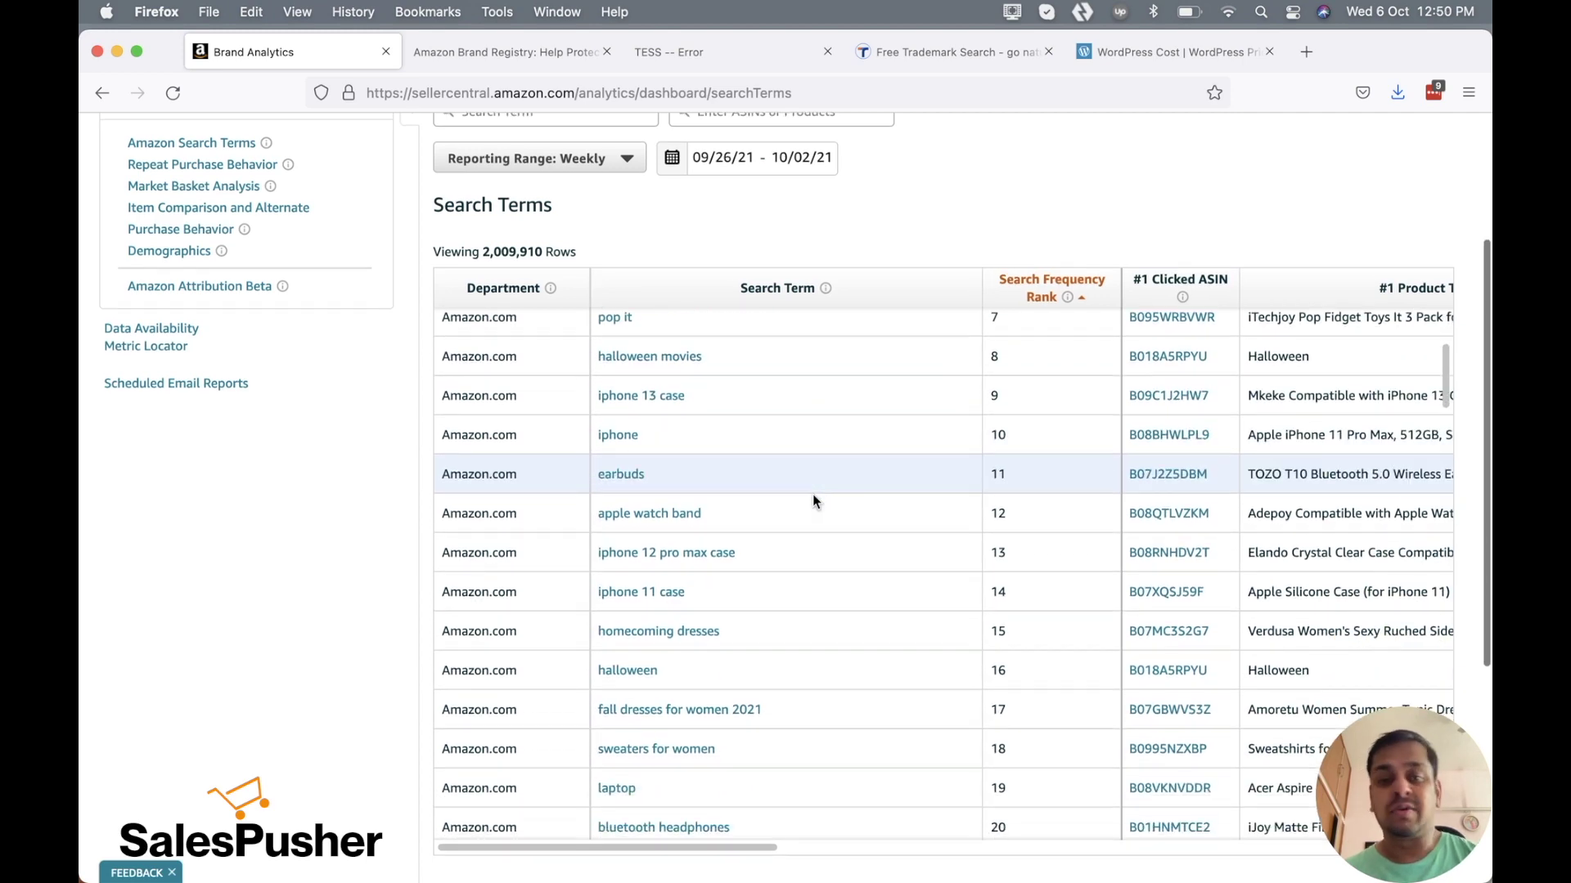
scroll(812, 501, down, 1)
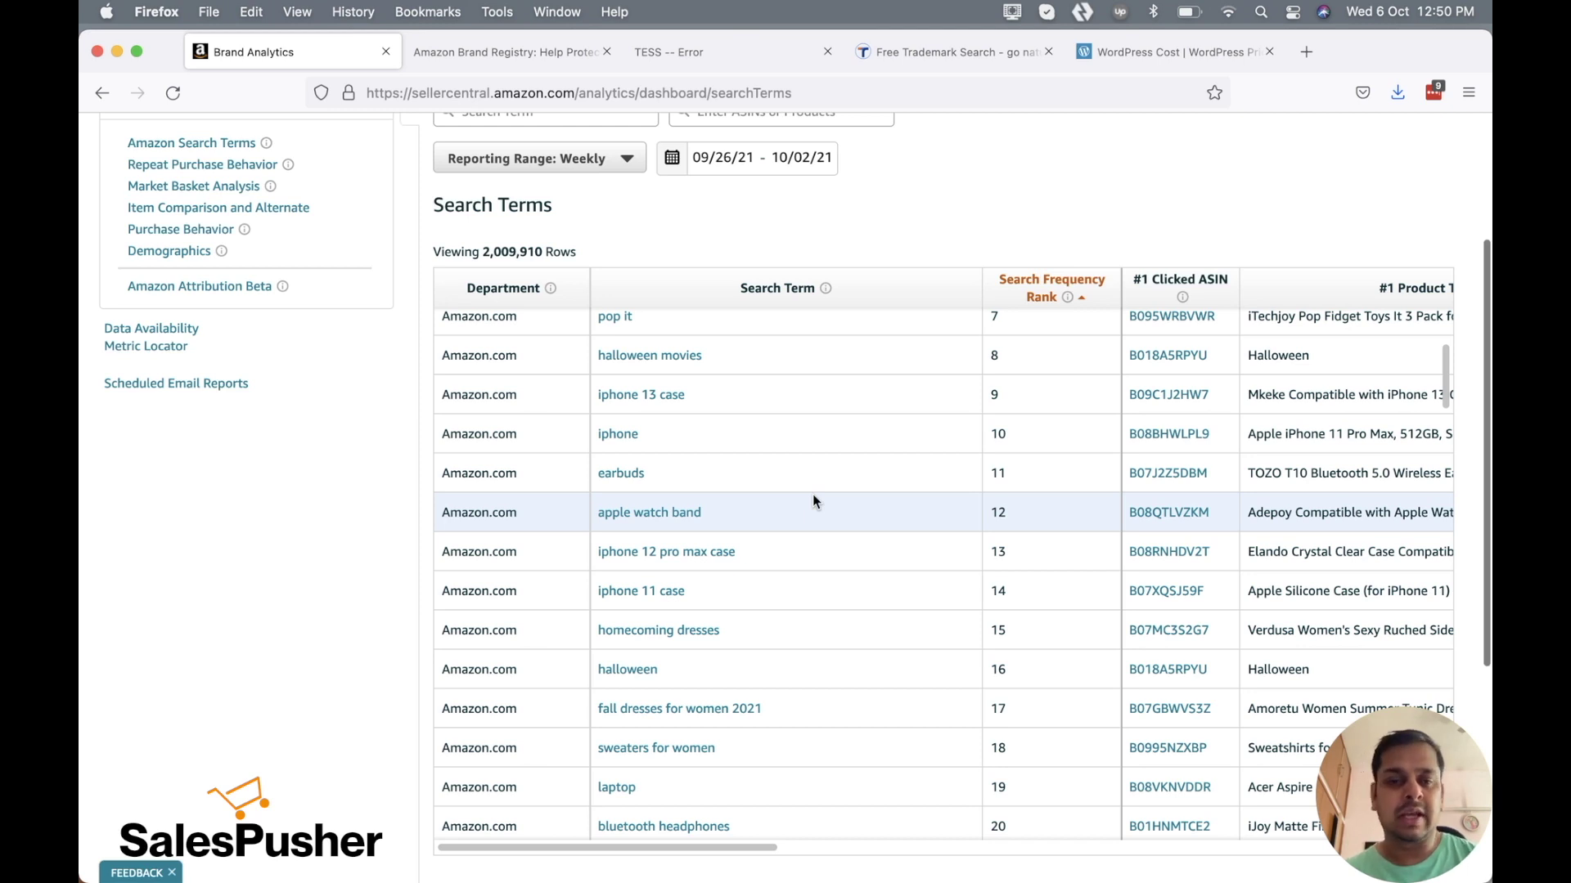
scroll(757, 613, down, 2)
scroll(757, 617, down, 2)
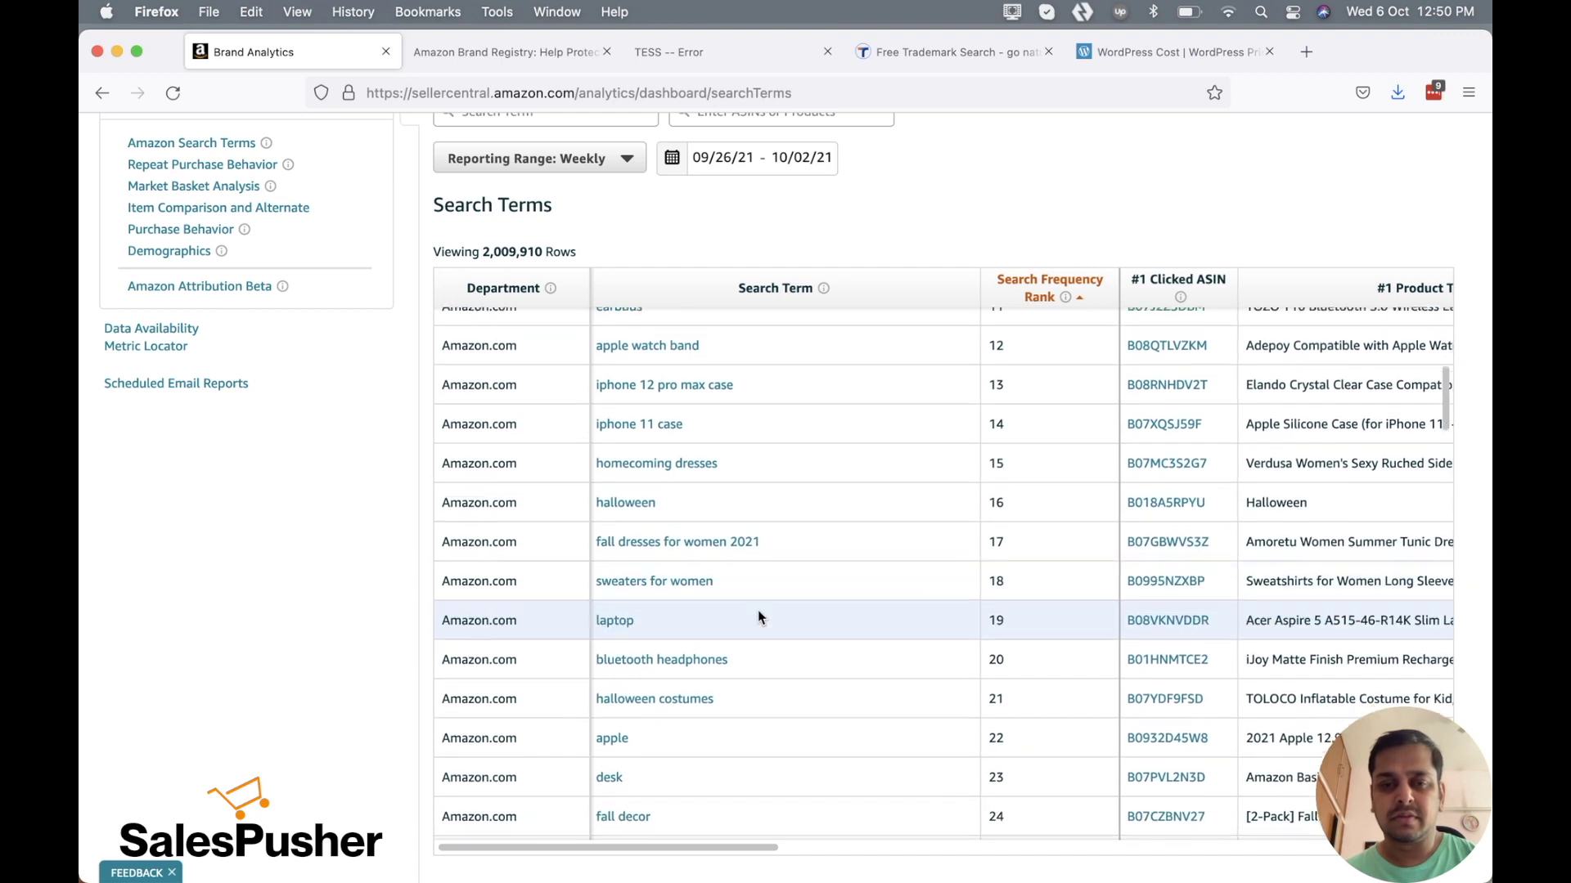
scroll(757, 617, down, 2)
scroll(758, 611, down, 1)
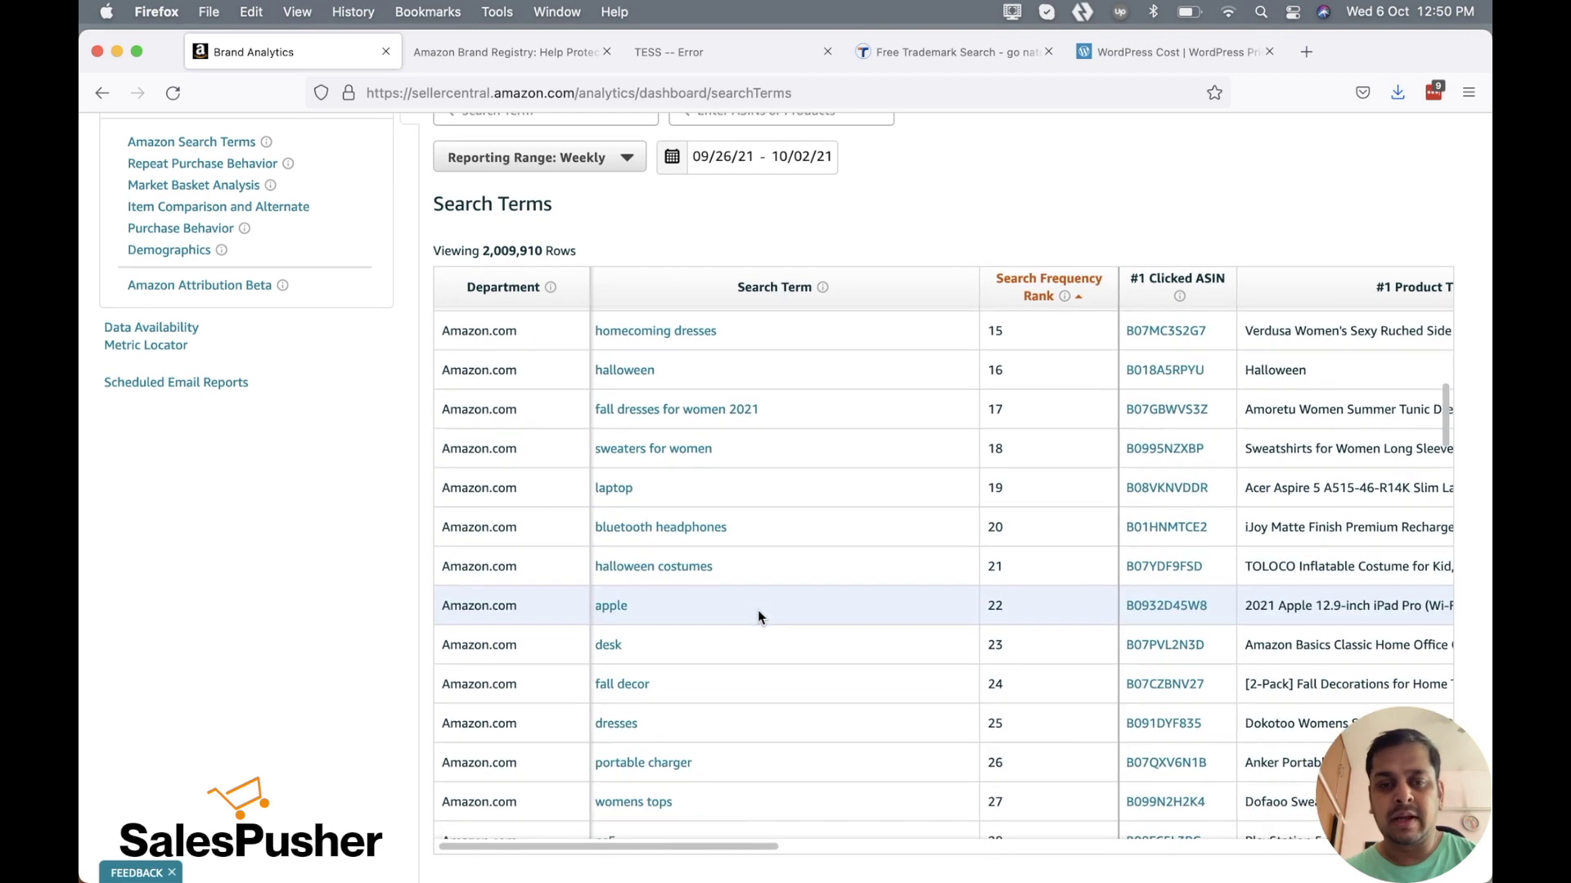
scroll(758, 610, down, 1)
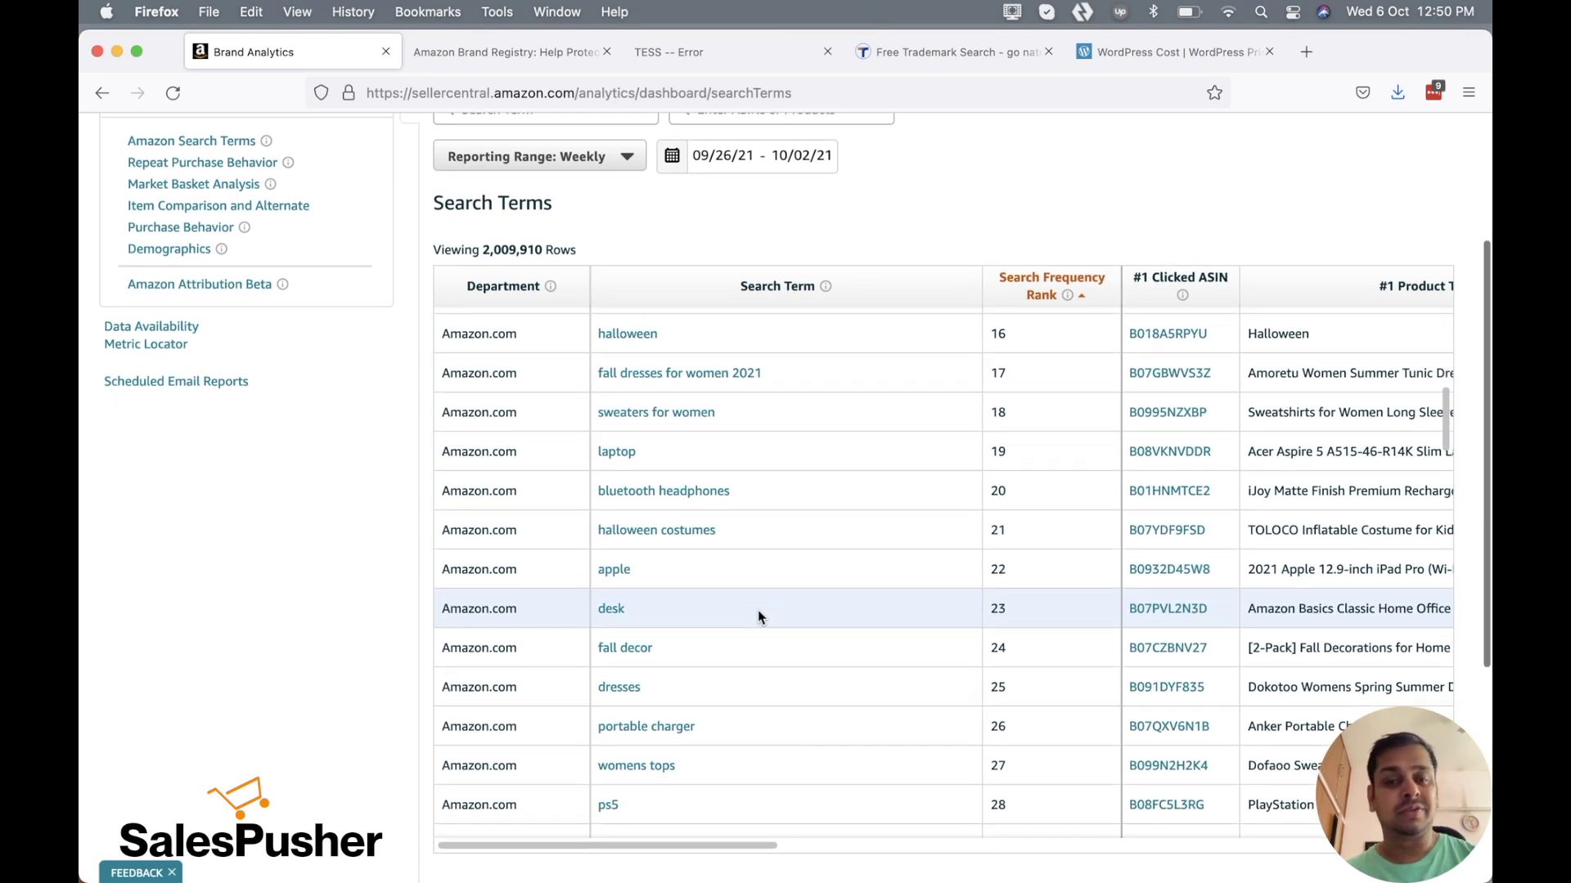
scroll(798, 599, up, 3)
scroll(772, 574, up, 3)
scroll(786, 605, up, 6)
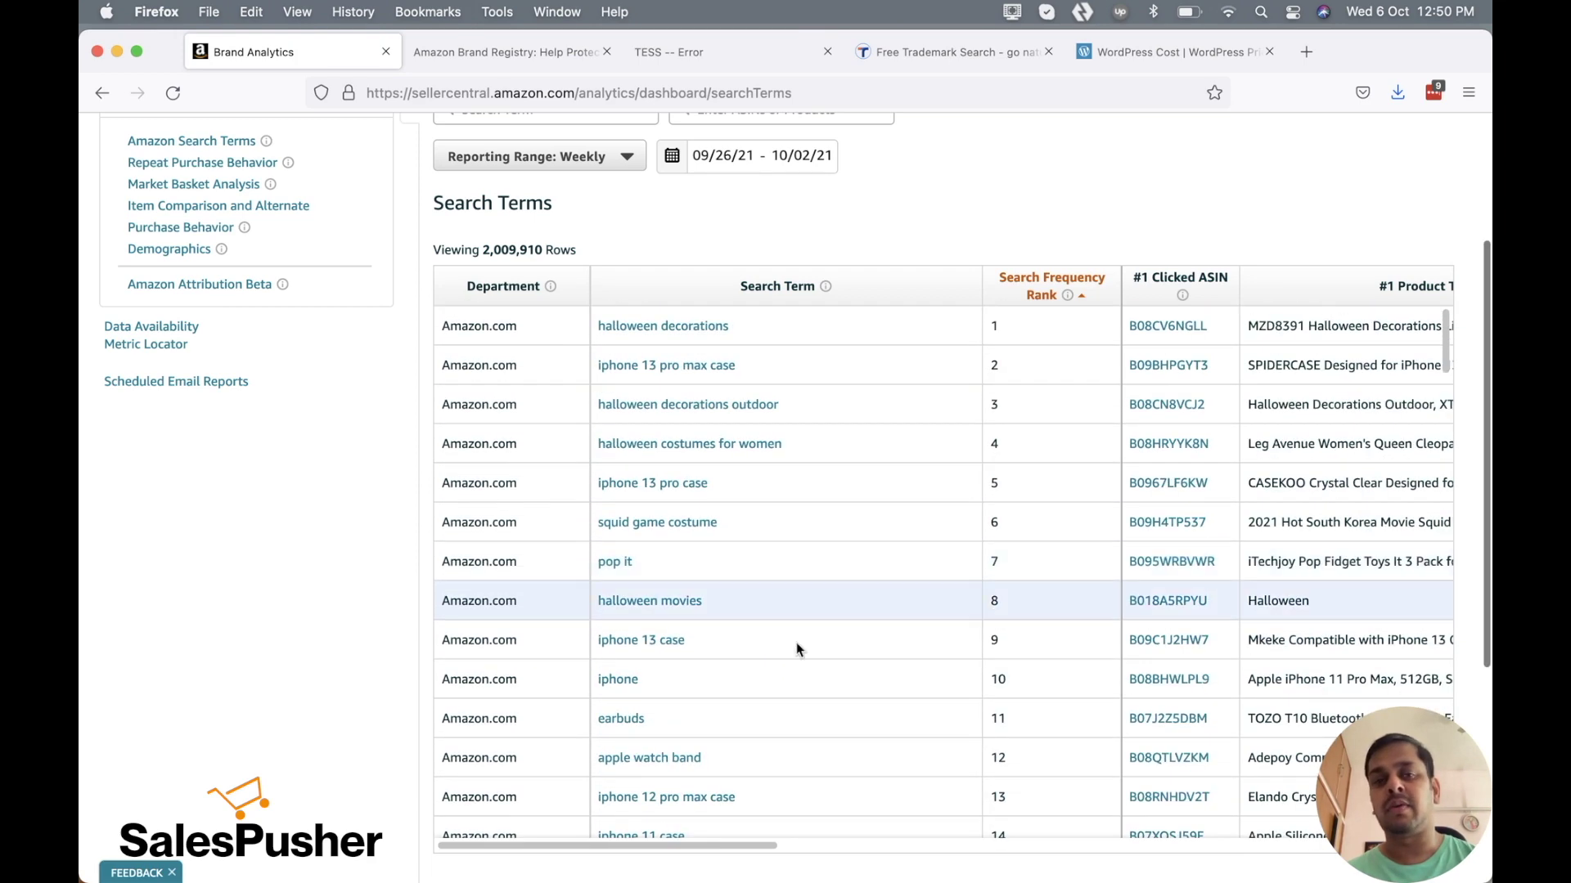
scroll(797, 649, up, 3)
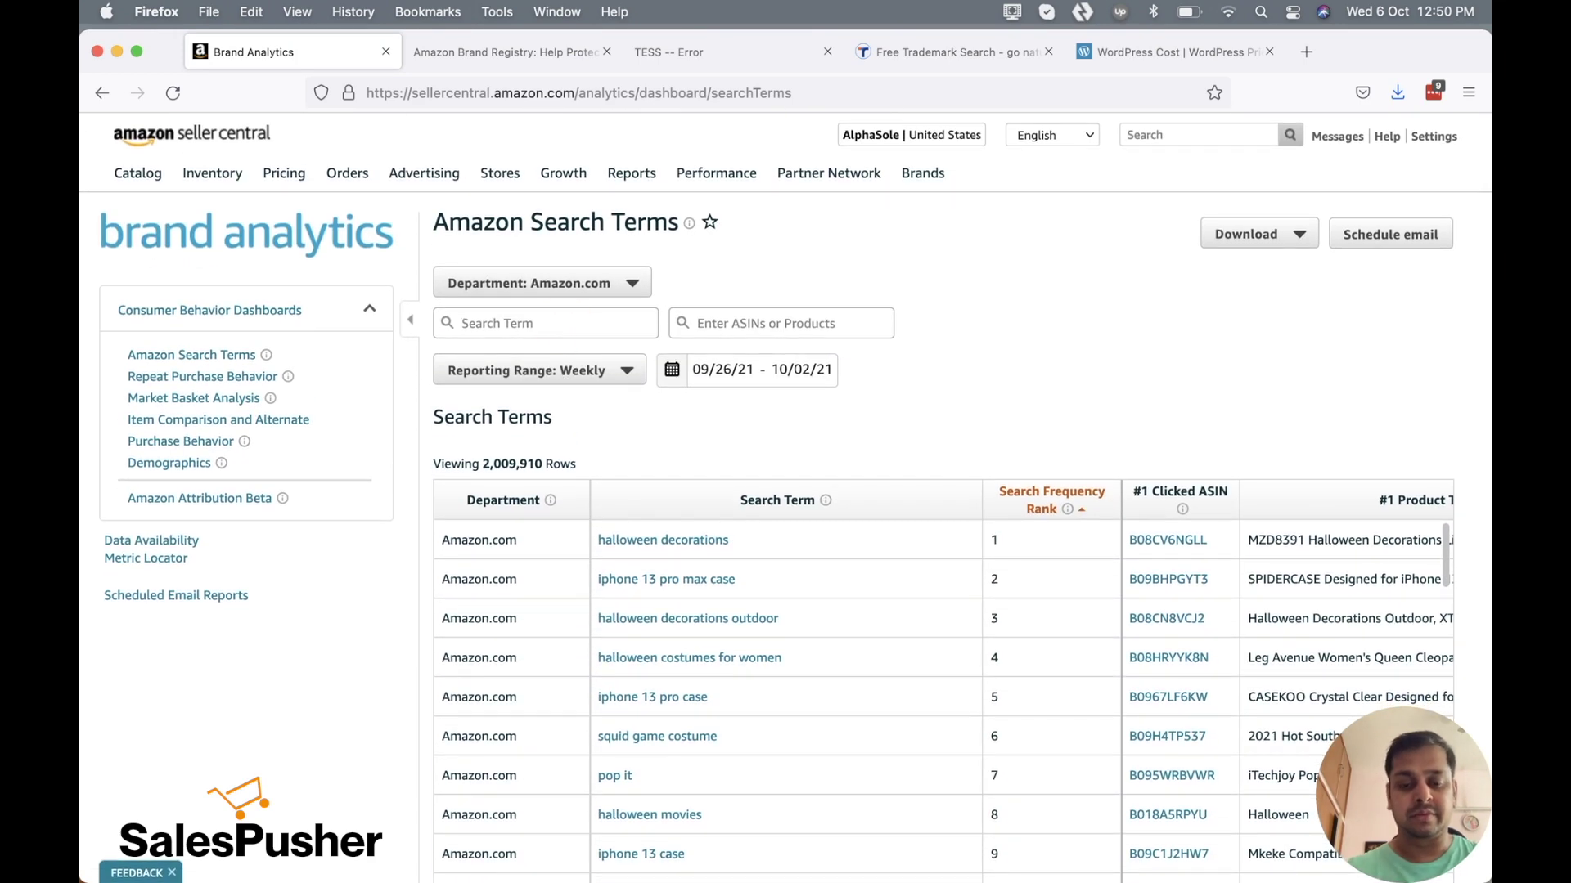
text(turn)
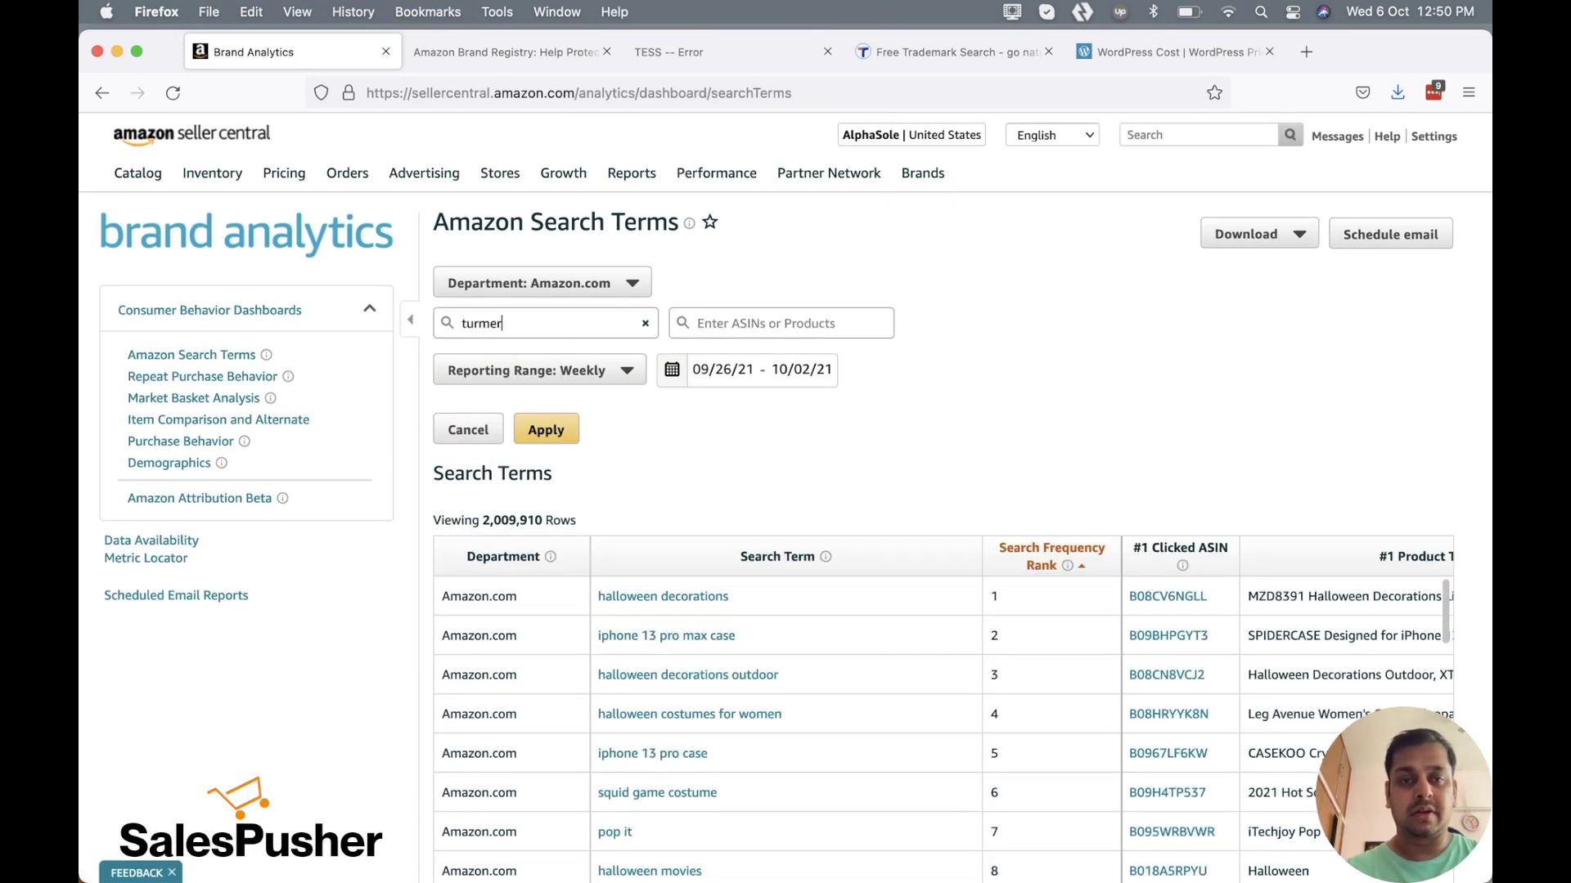
Filter the search terms to 'turmeric' and look over the 394 matching rows
key(Return)
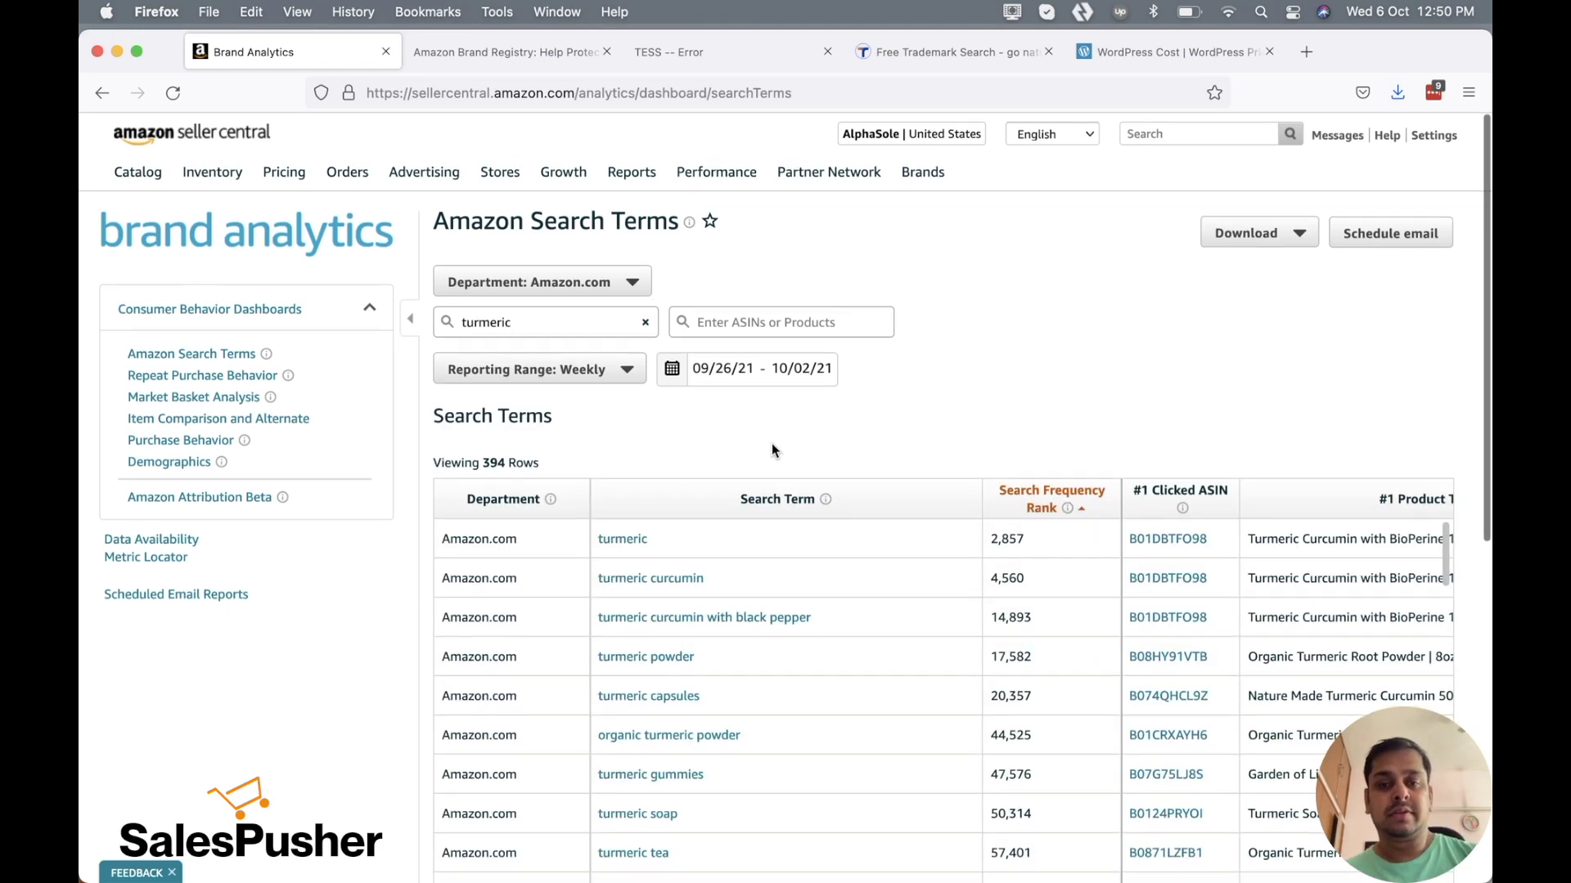
scroll(772, 444, down, 2)
scroll(772, 444, up, 2)
scroll(861, 460, up, 1)
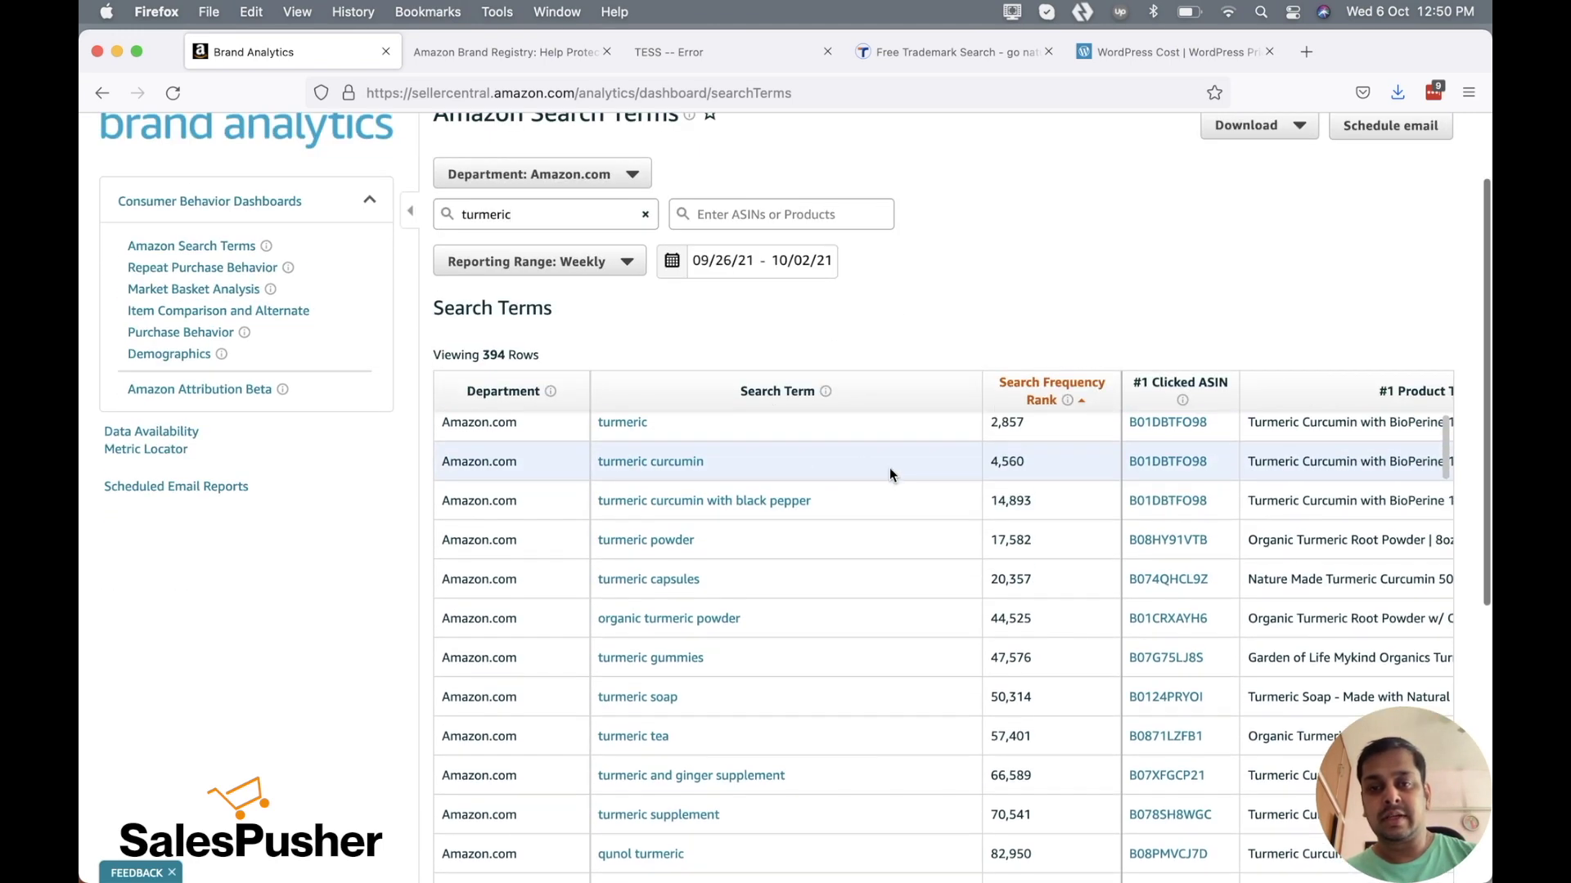
scroll(890, 471, up, 1)
scroll(975, 383, down, 2)
scroll(975, 383, up, 2)
scroll(900, 441, down, 1)
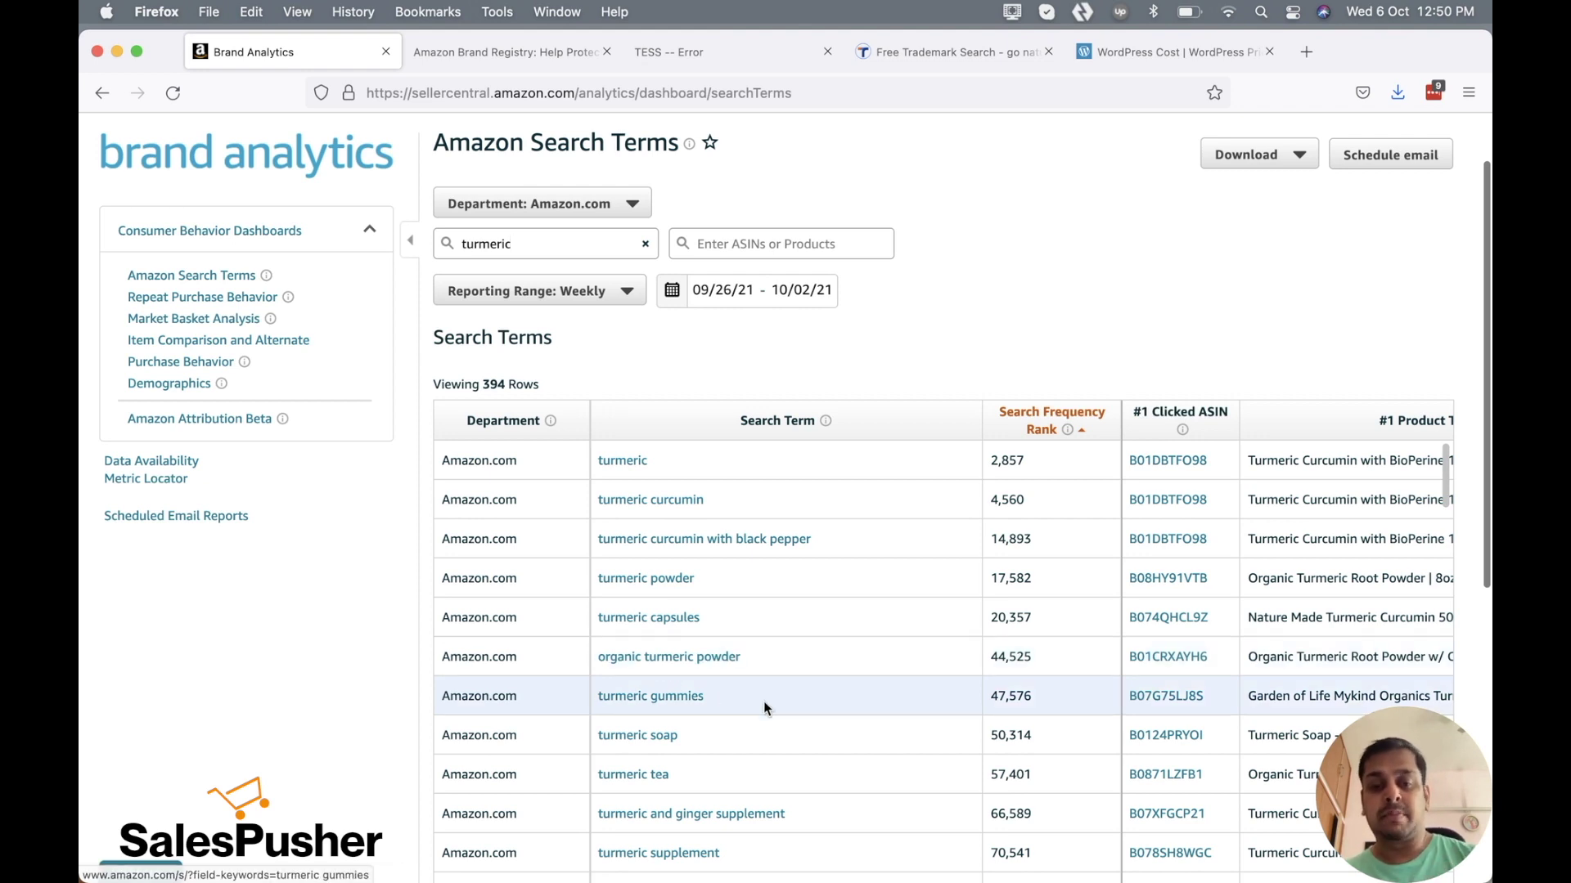
scroll(765, 707, down, 2)
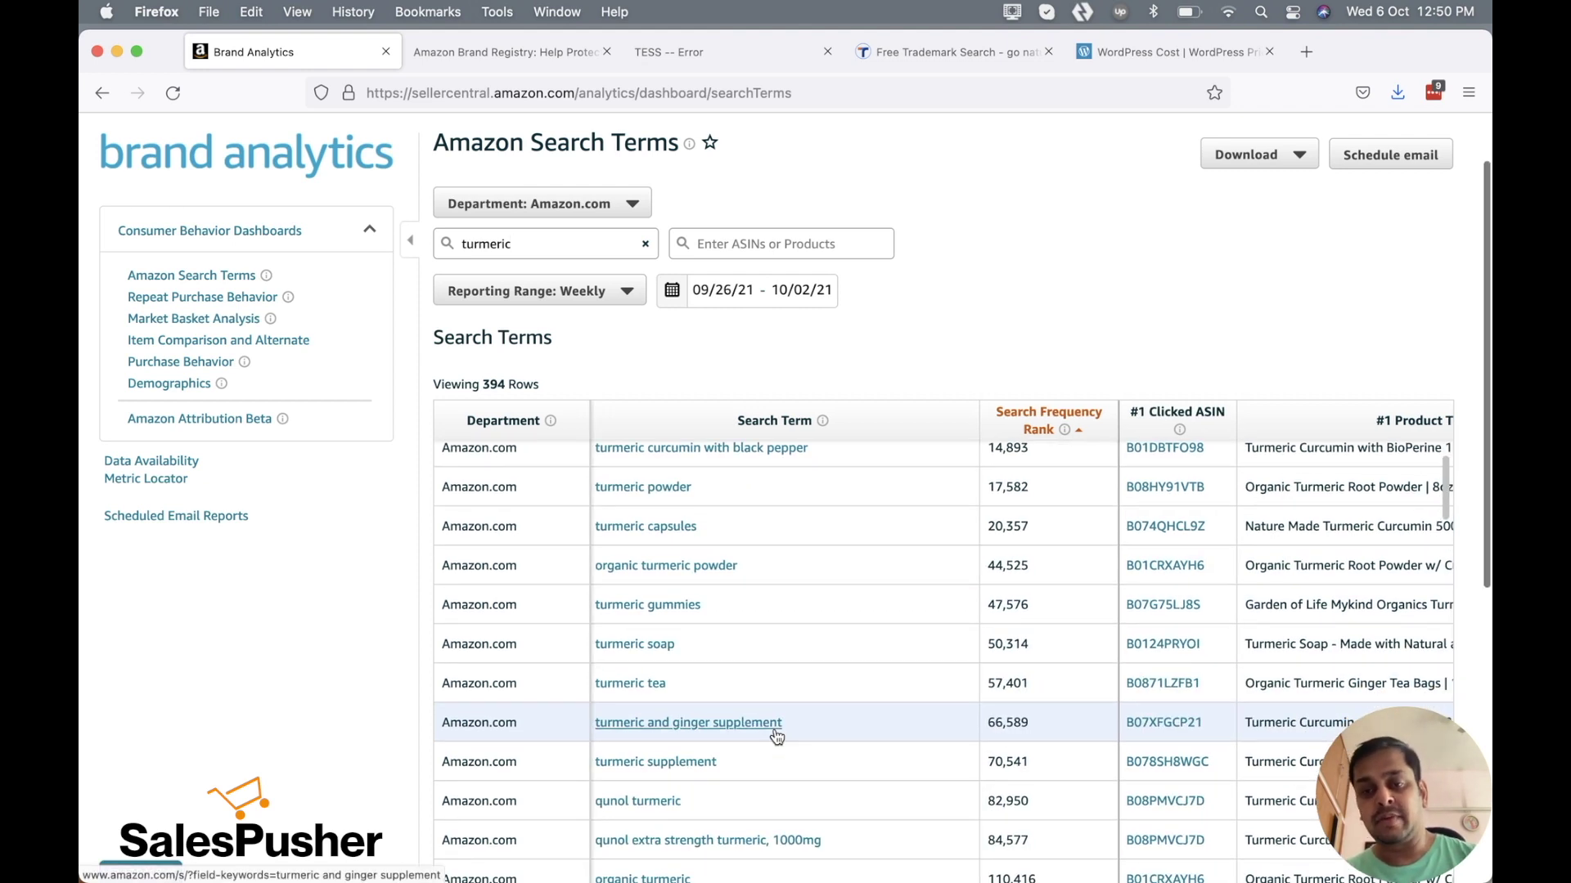
scroll(777, 736, up, 3)
scroll(776, 737, up, 1)
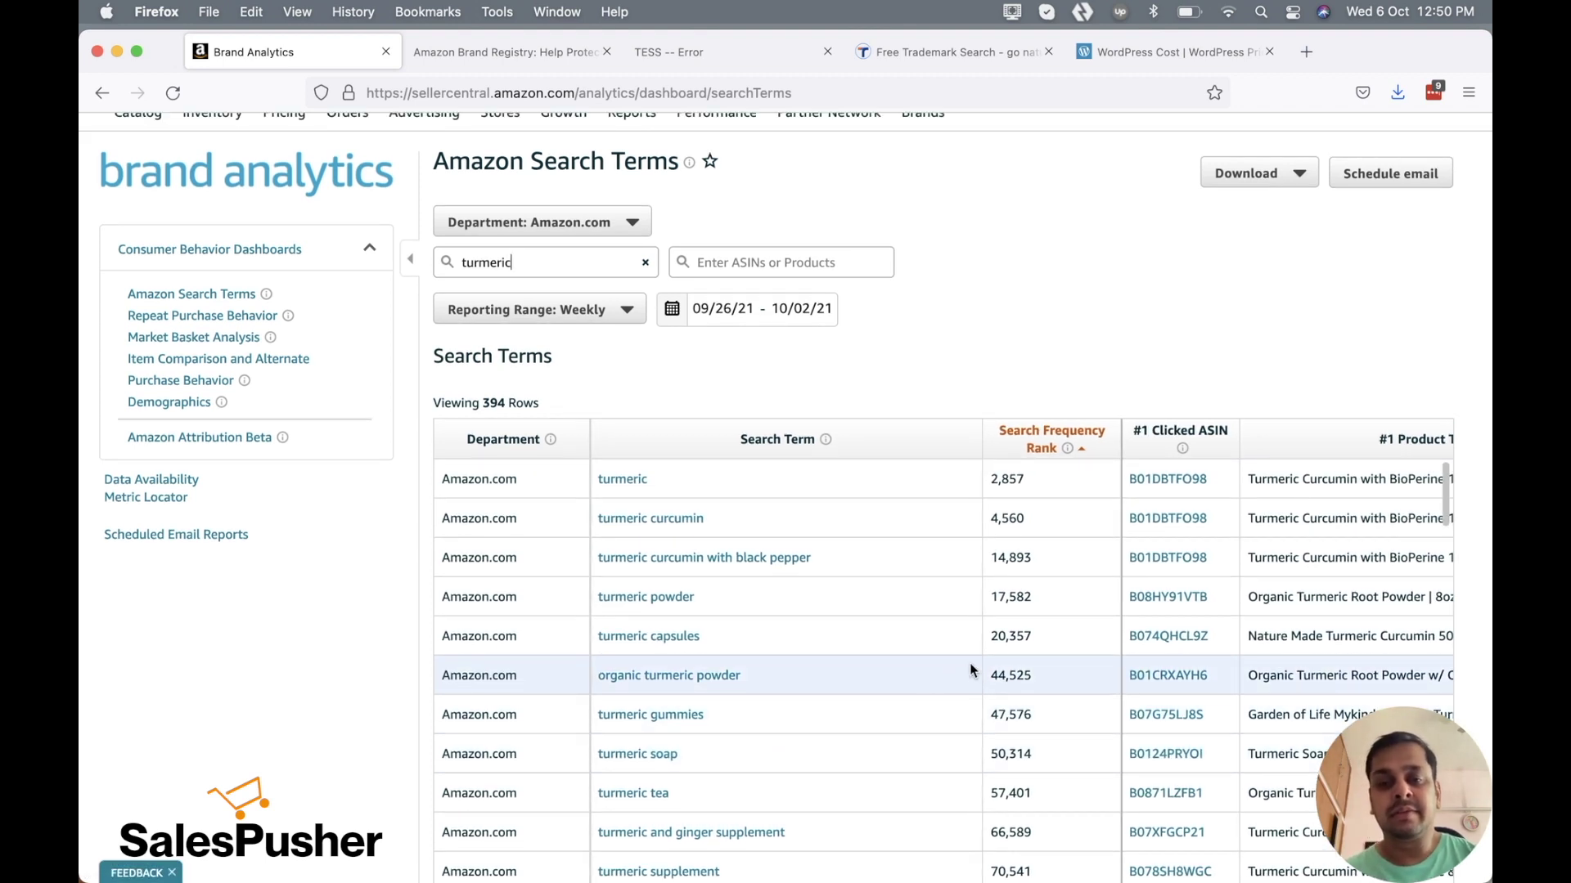
Review the Product Title, Click Share and Conversion Share columns, then go to the Brand Dashboard
scroll(1184, 612, right, 2)
scroll(1184, 609, right, 2)
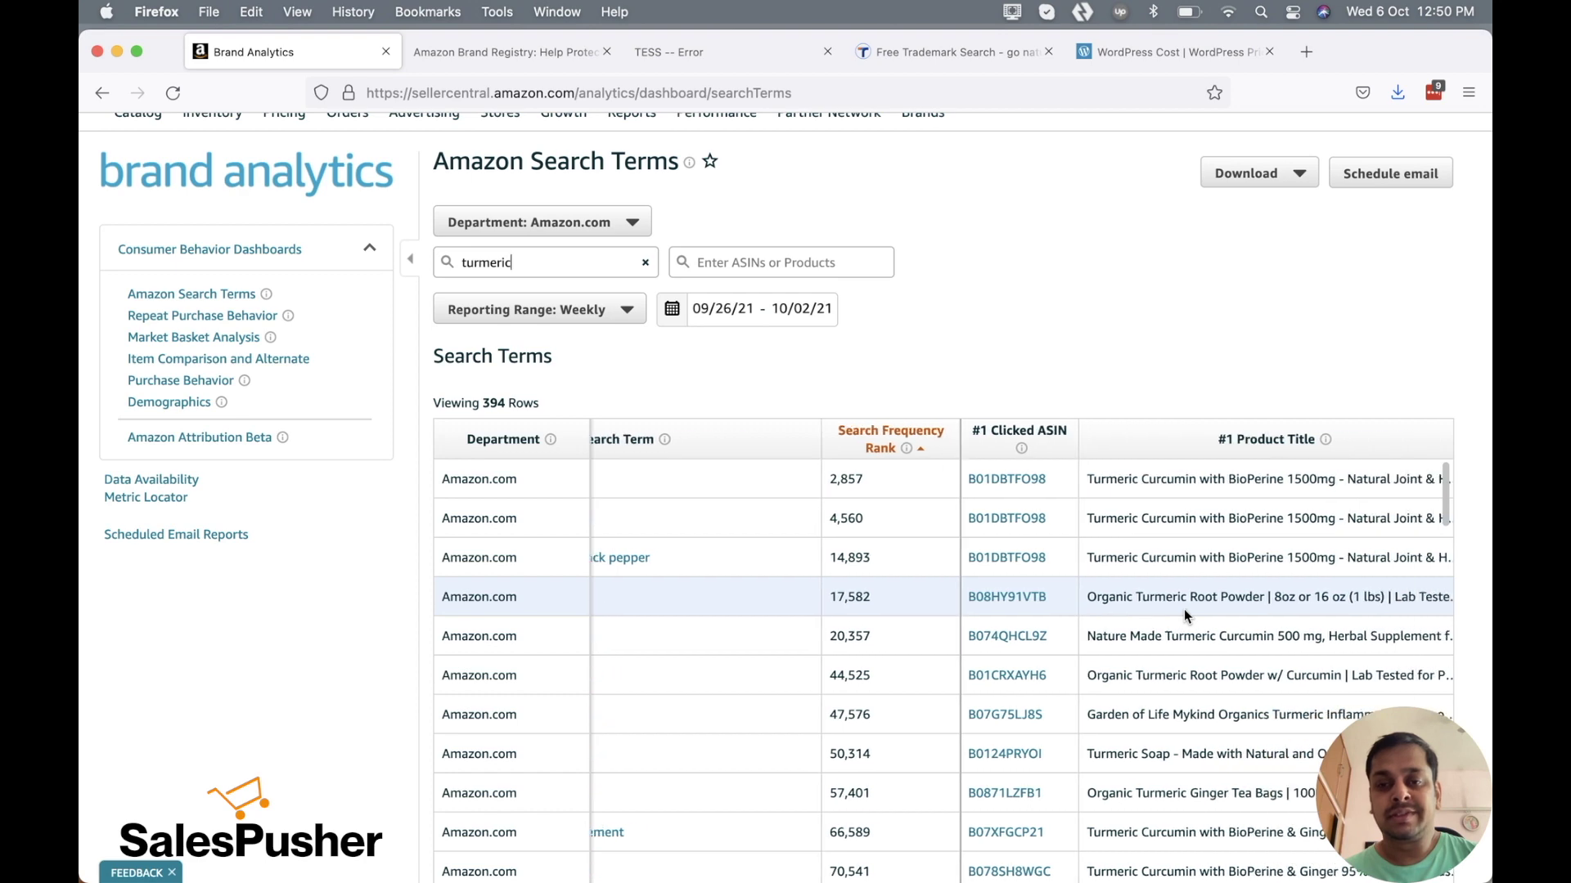
scroll(1184, 609, right, 2)
scroll(1185, 609, right, 1)
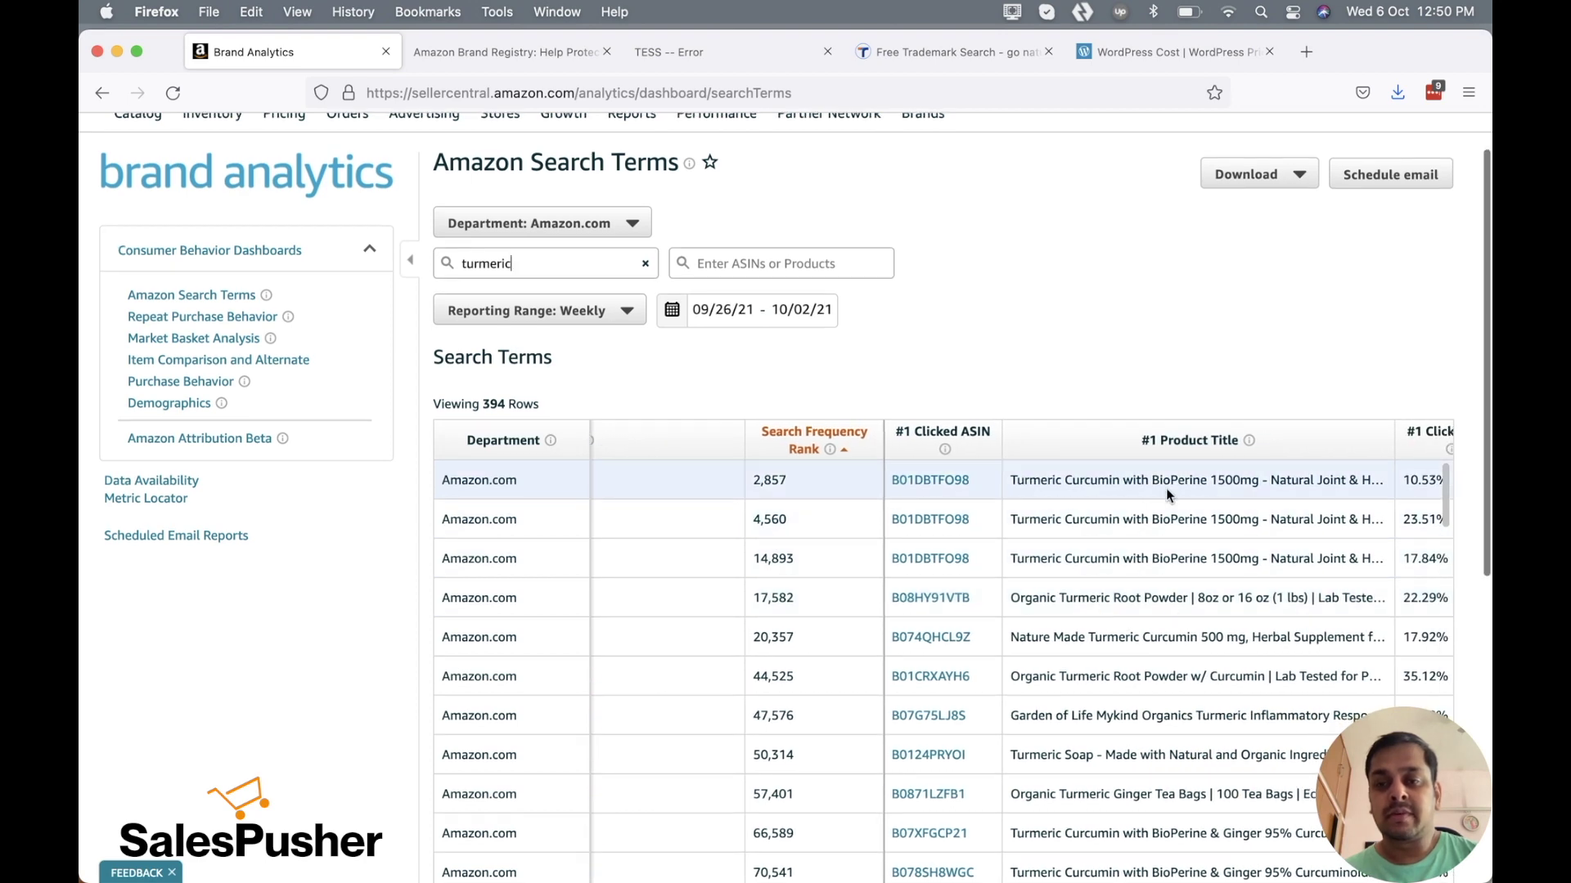
scroll(1166, 489, right, 5)
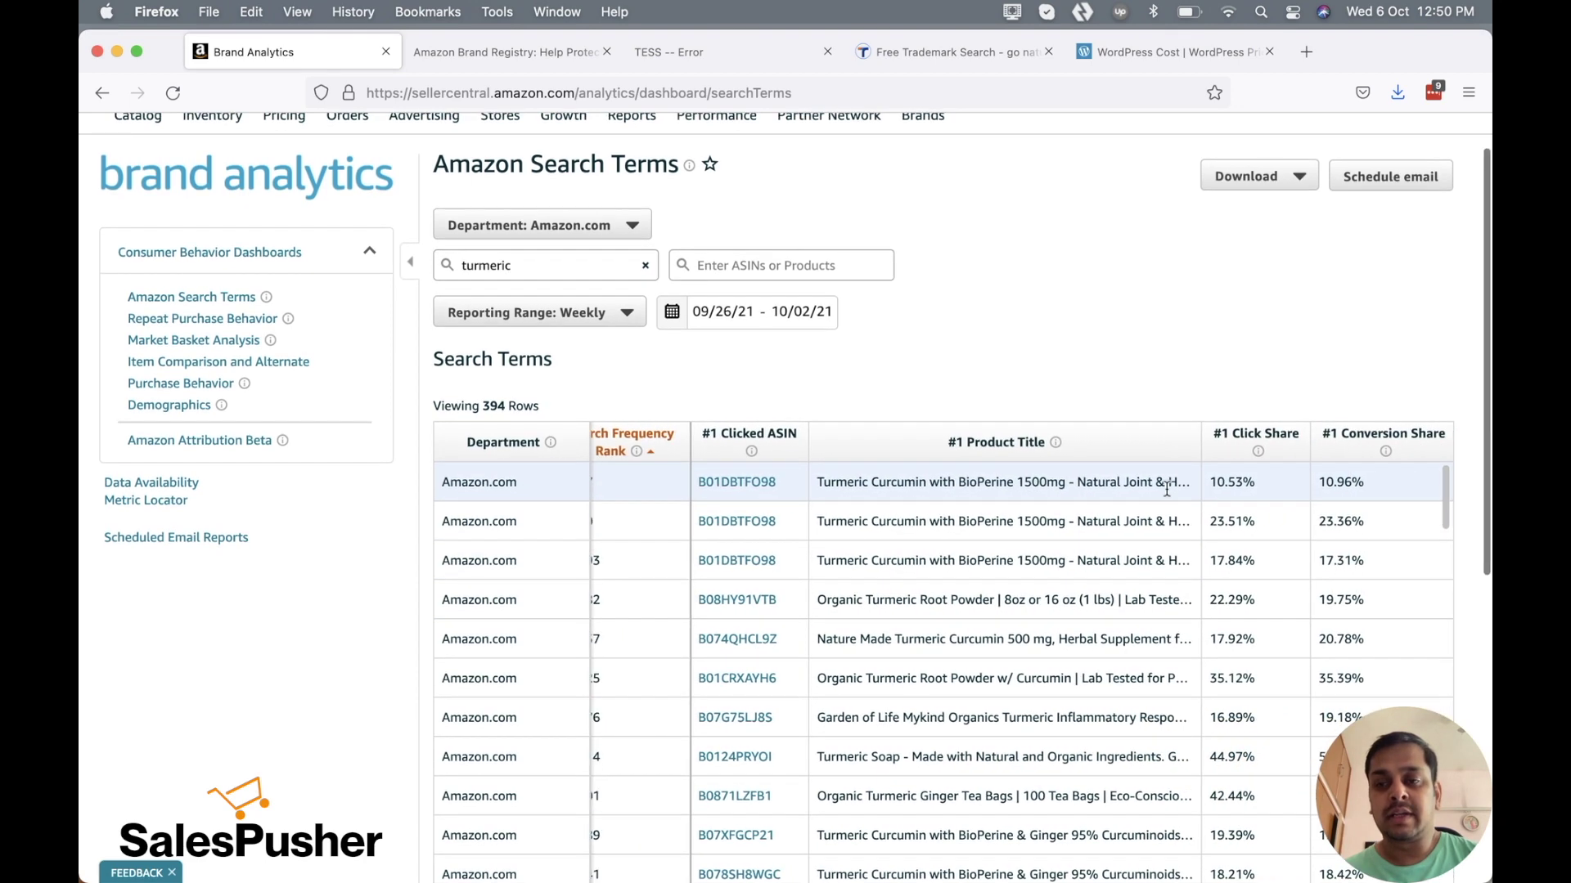
scroll(1166, 488, right, 2)
scroll(1168, 486, right, 2)
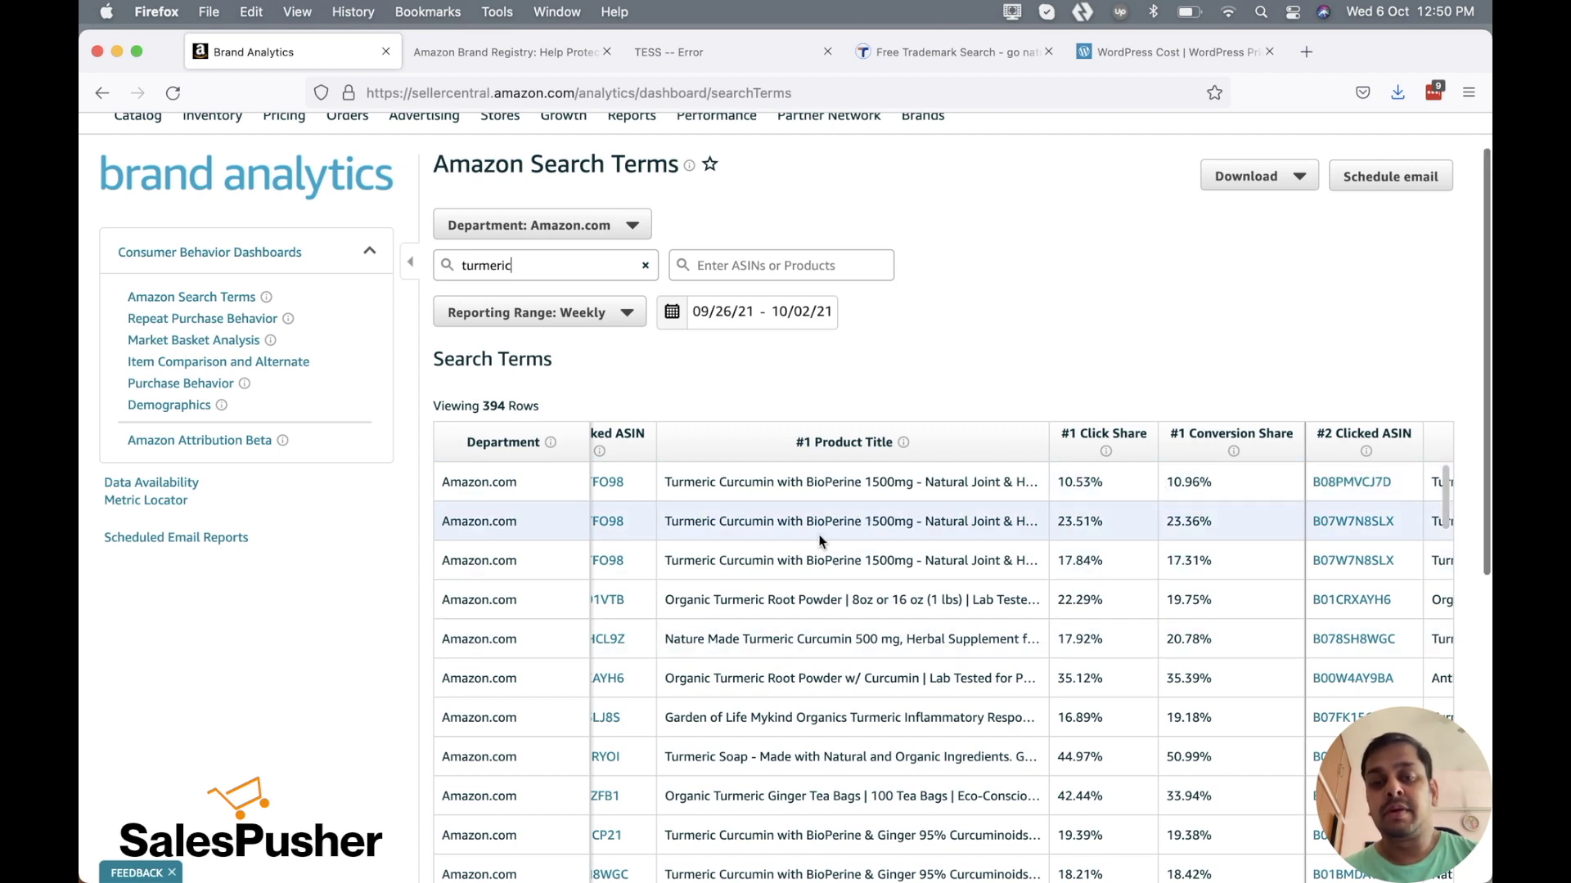
scroll(1117, 556, right, 5)
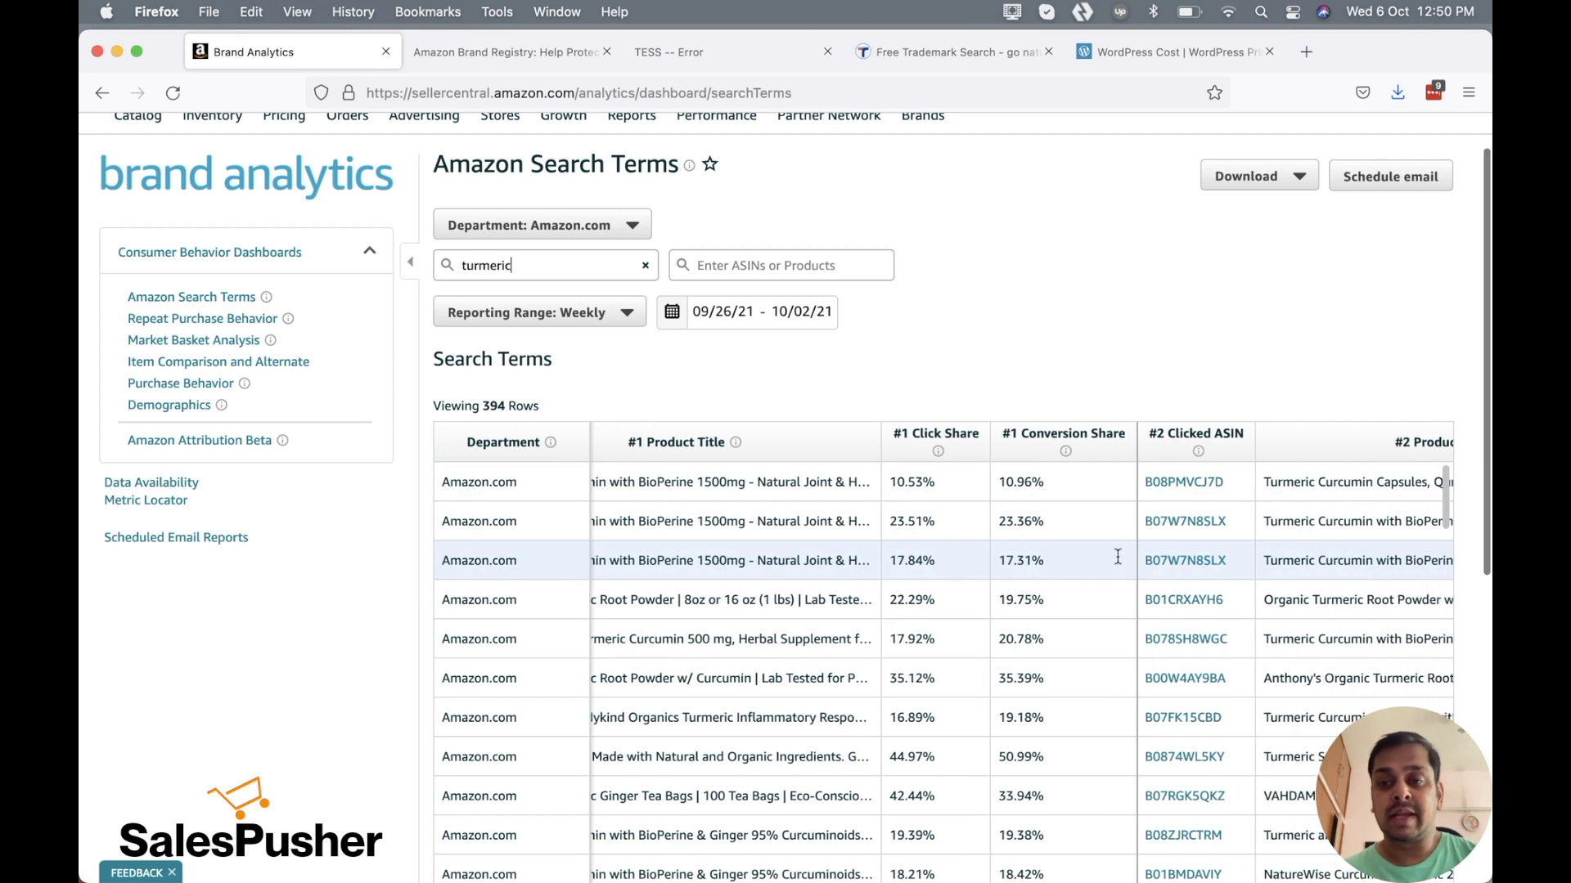
scroll(1117, 556, right, 5)
scroll(1117, 556, right, 5)
scroll(1116, 556, right, 2)
scroll(1101, 556, right, 3)
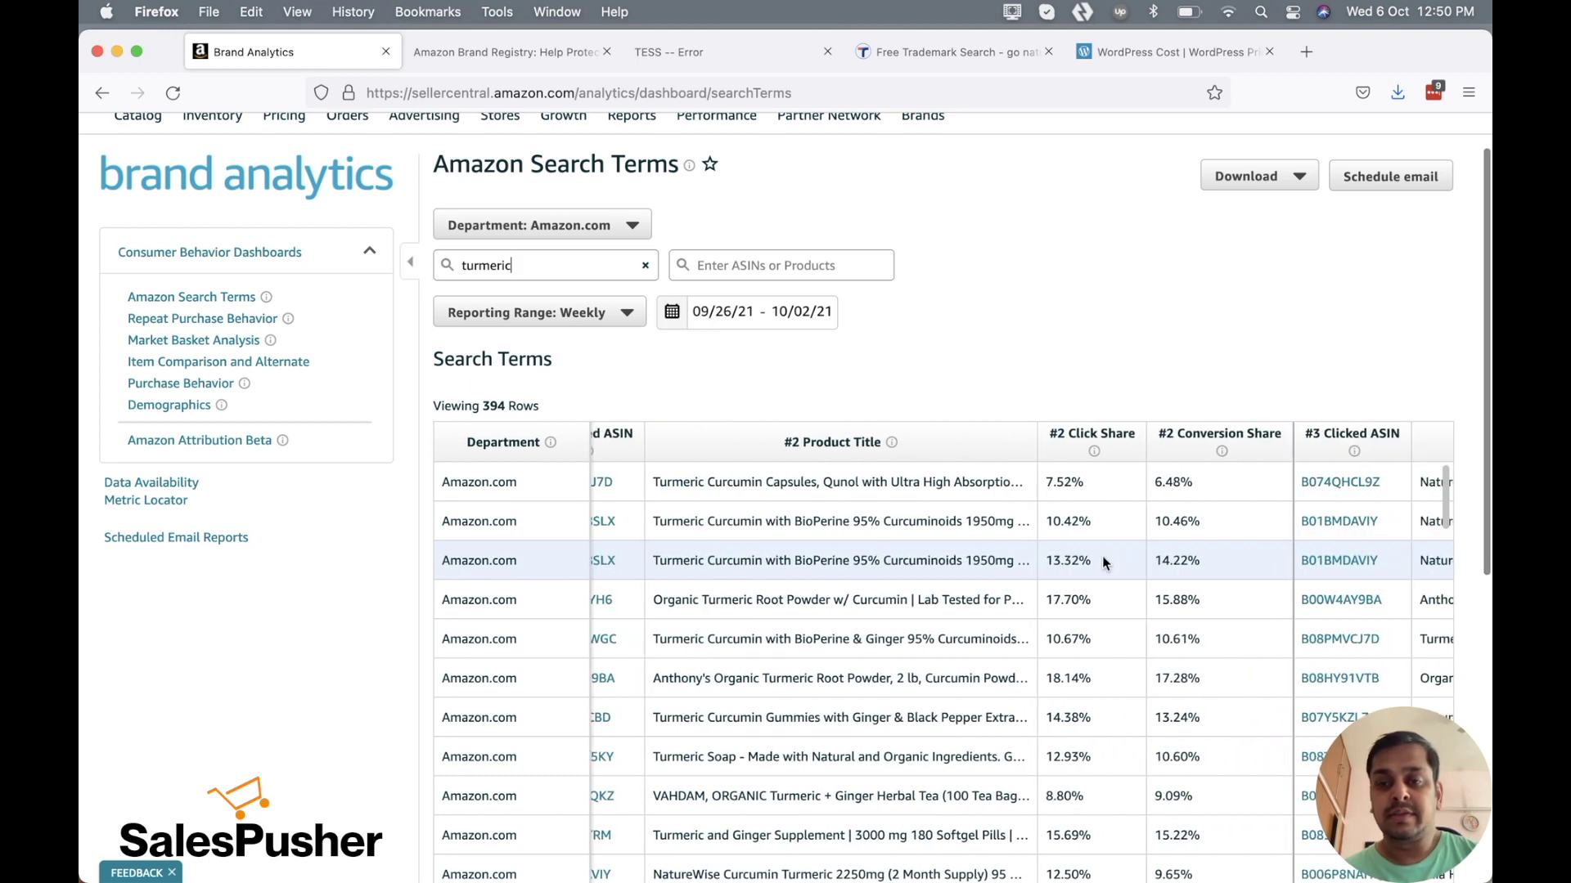
scroll(972, 556, right, 3)
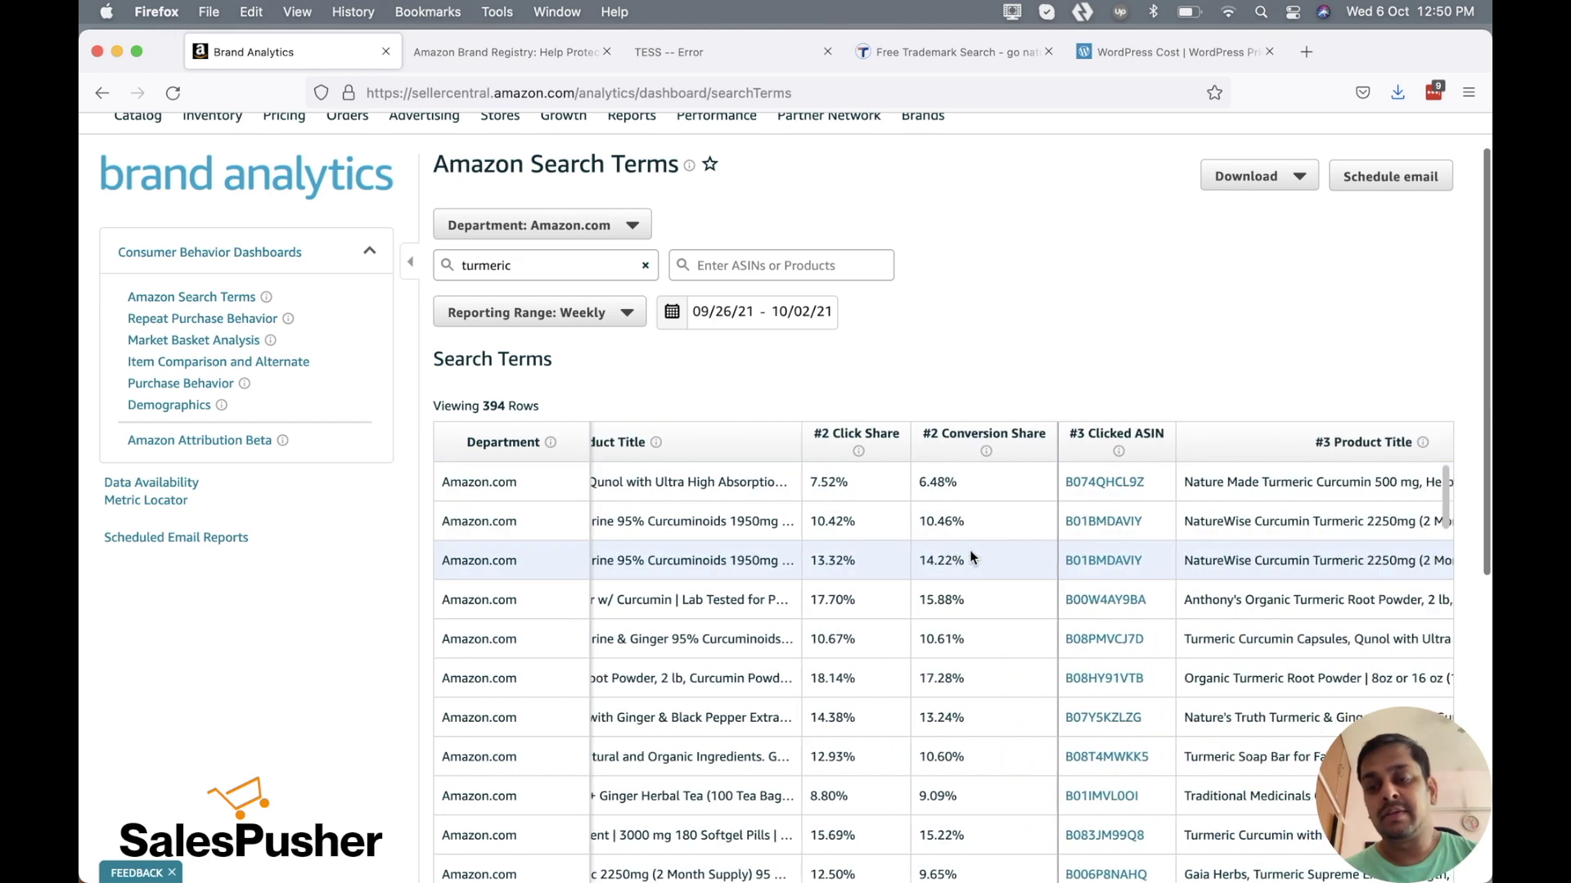
scroll(972, 556, right, 3)
scroll(972, 556, right, 3)
scroll(969, 549, left, 5)
scroll(970, 549, left, 5)
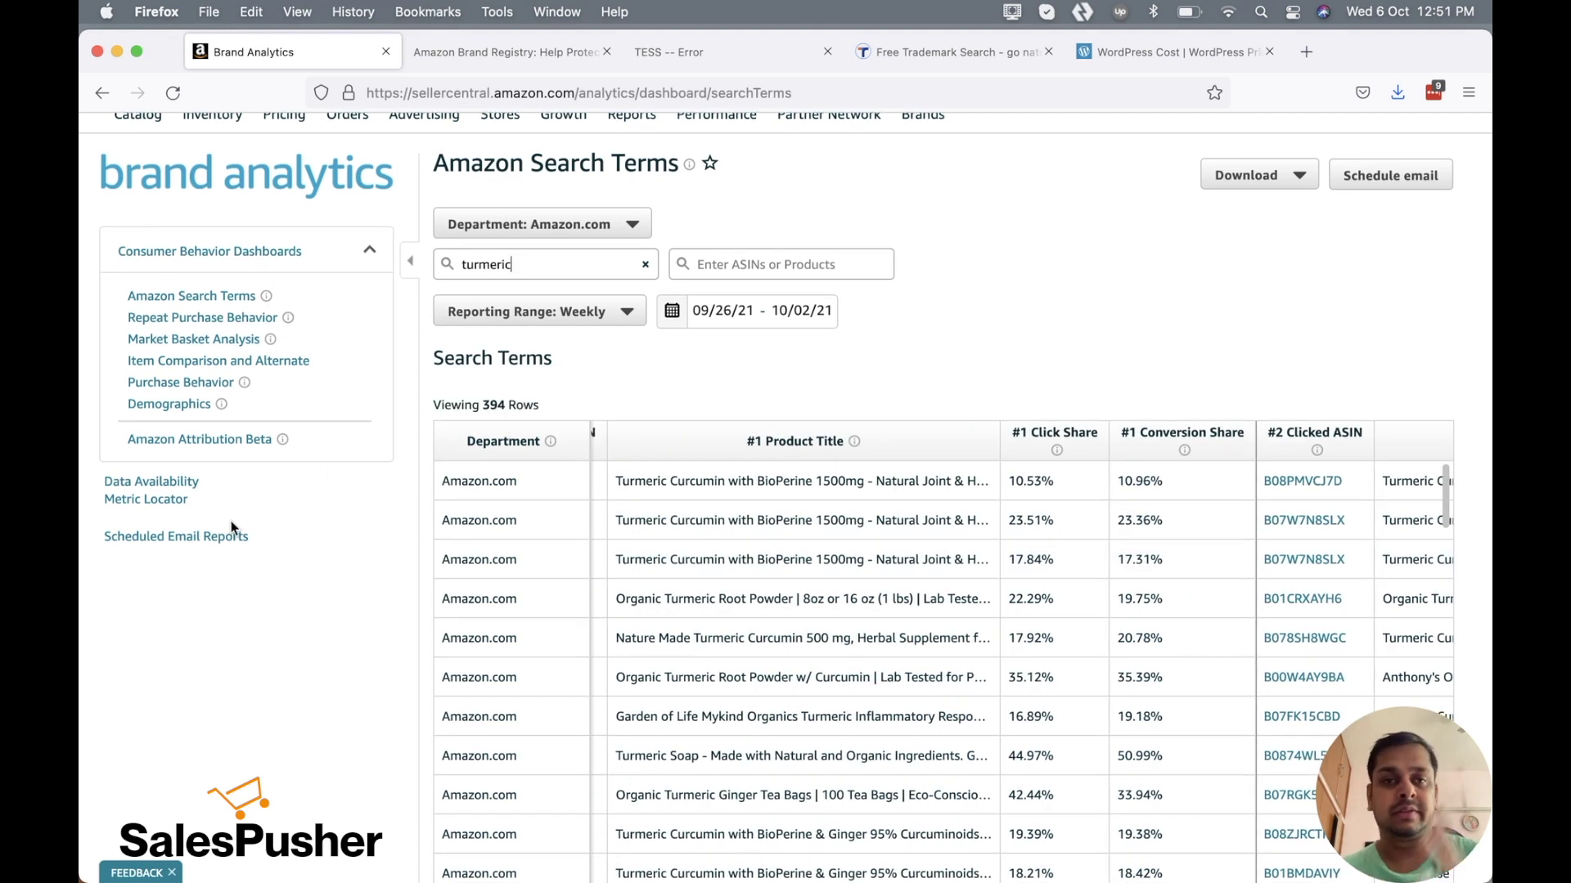
scroll(588, 353, up, 2)
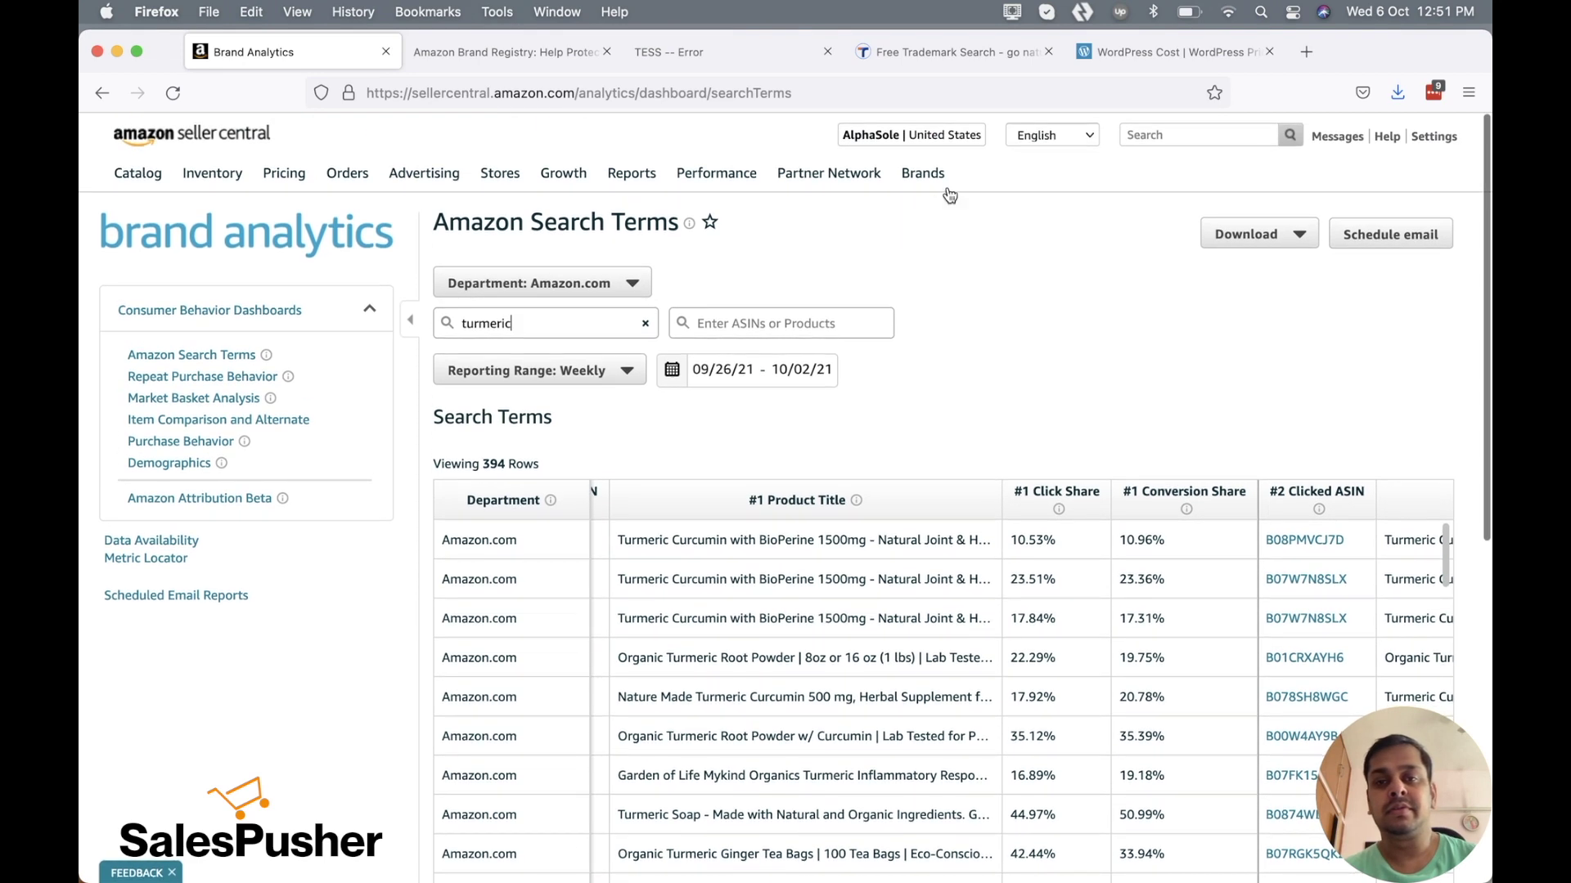
click(934, 238)
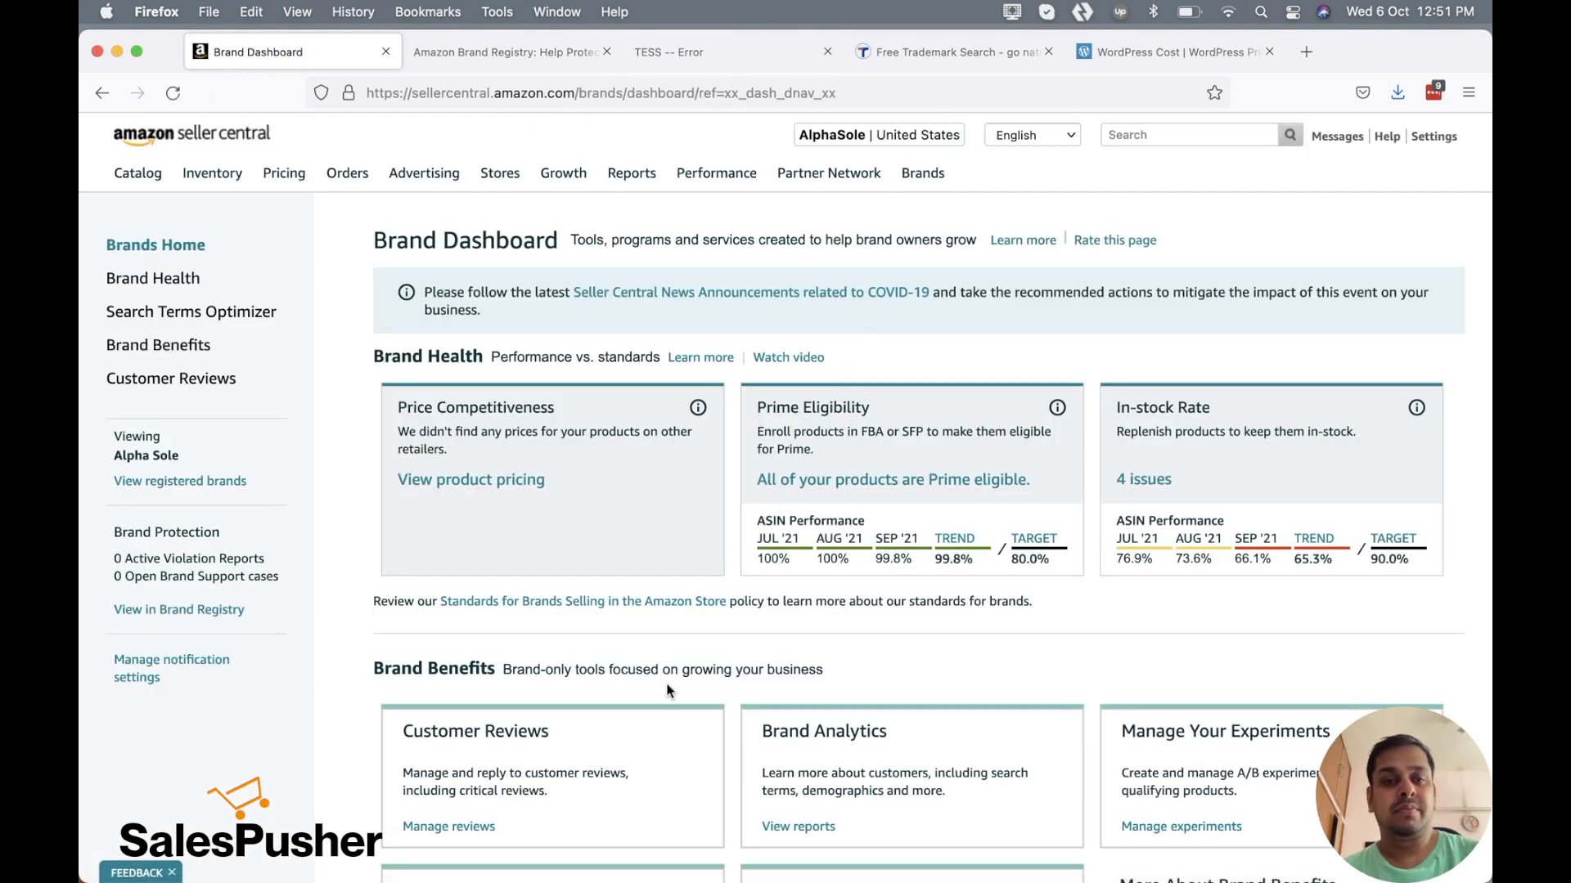
Look over the Brand Dashboard's In-stock Rate (65.3% vs 90% target) and Brand Benefits tools
scroll(666, 691, down, 6)
scroll(667, 691, up, 5)
scroll(667, 691, up, 1)
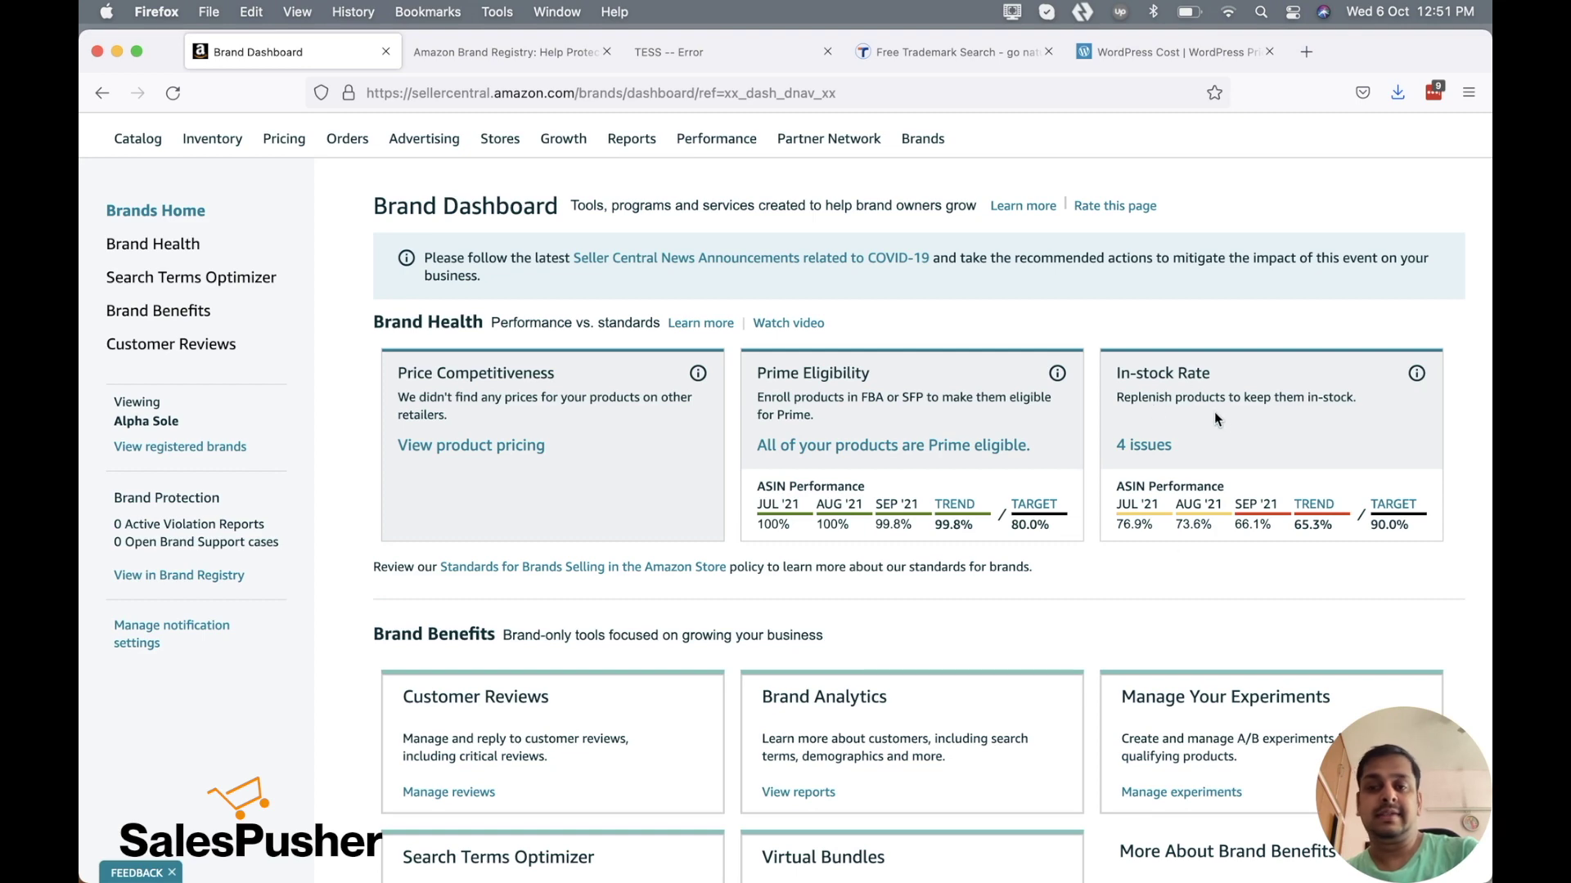
scroll(1213, 580, down, 3)
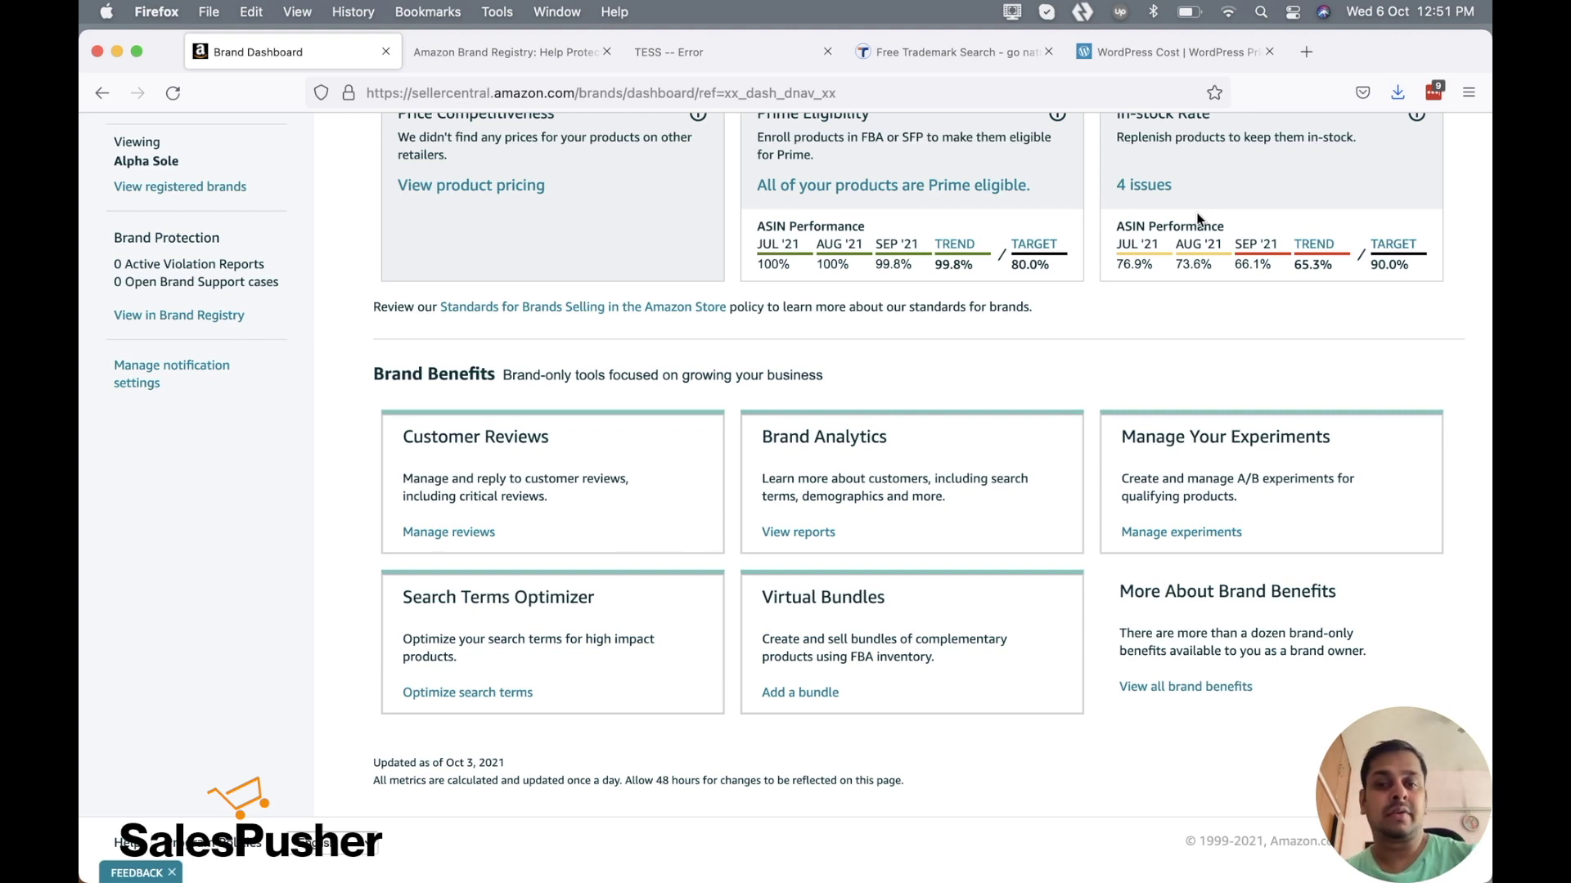
Open Manage reviews and scroll through AlphaSole's 15 customer reviews
click(468, 542)
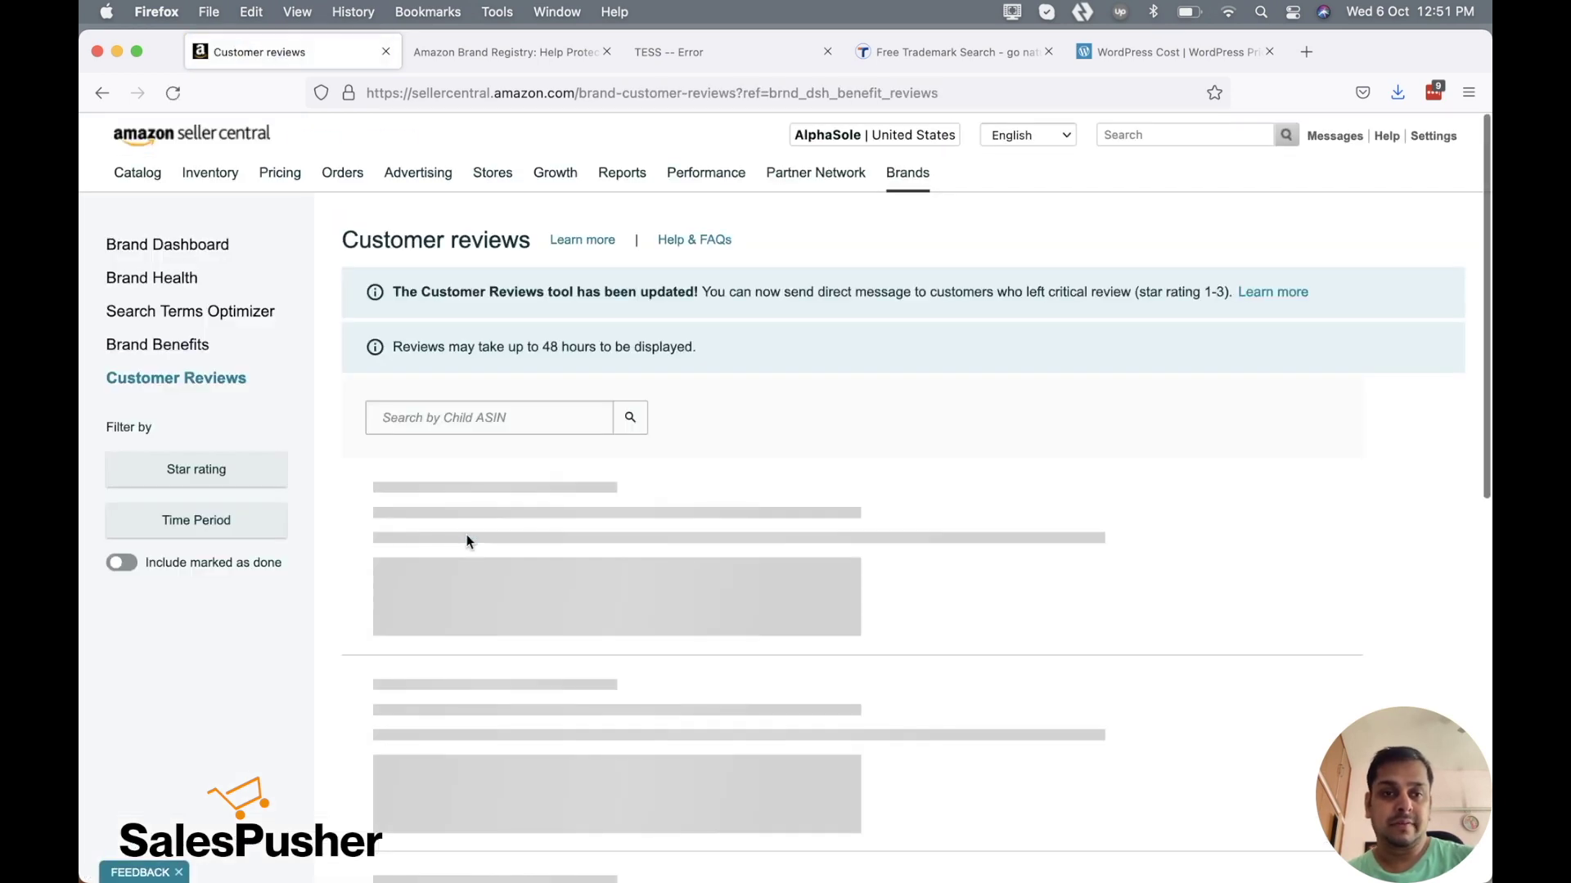
scroll(655, 576, down, 3)
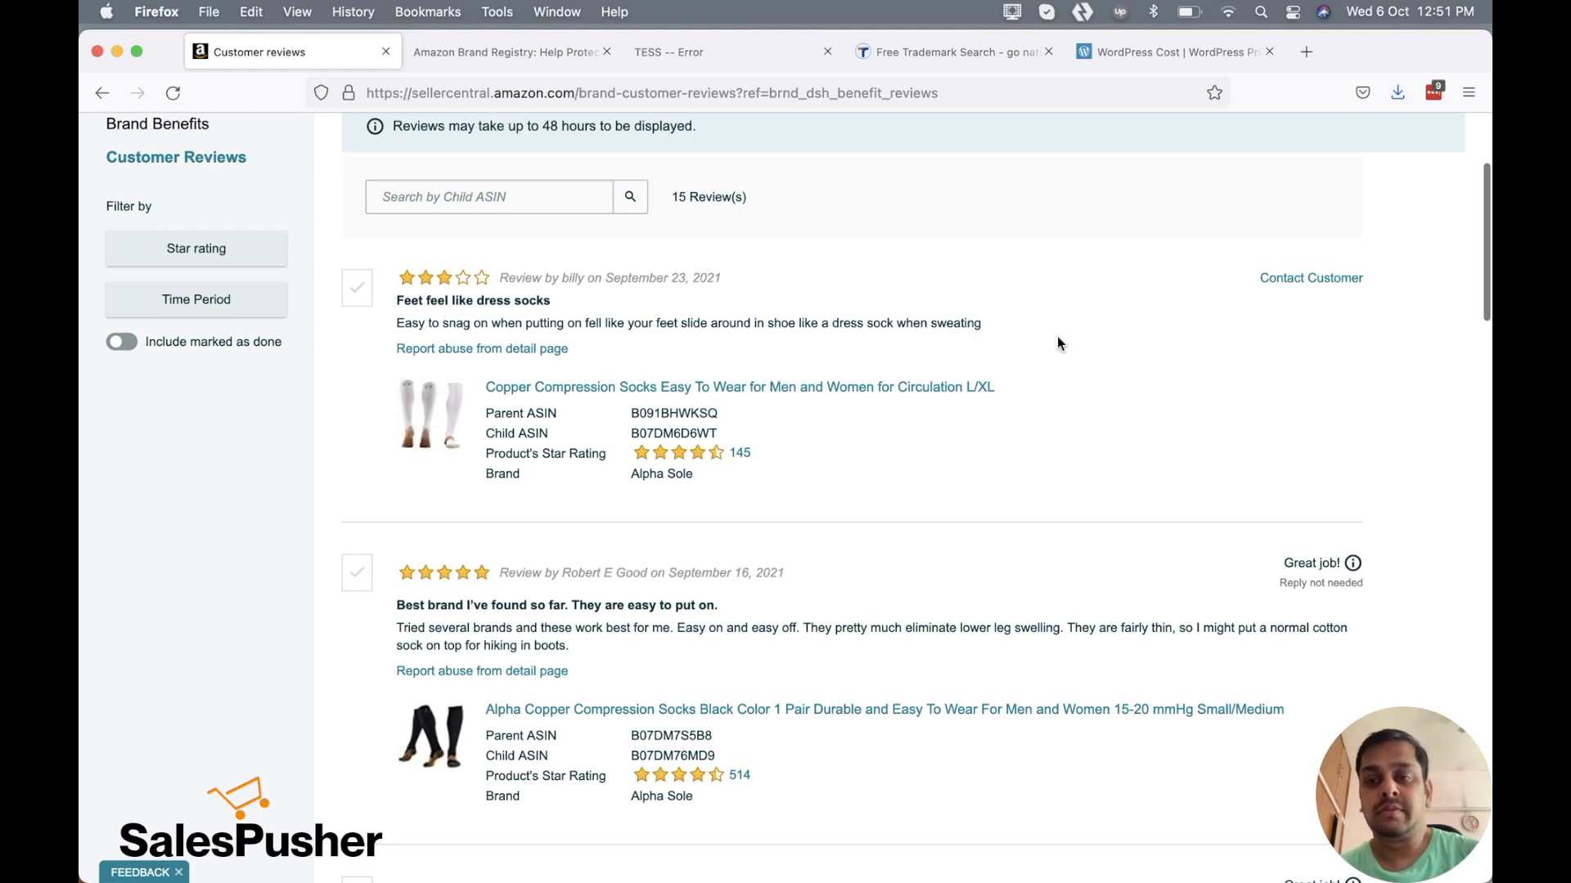
scroll(969, 558, down, 3)
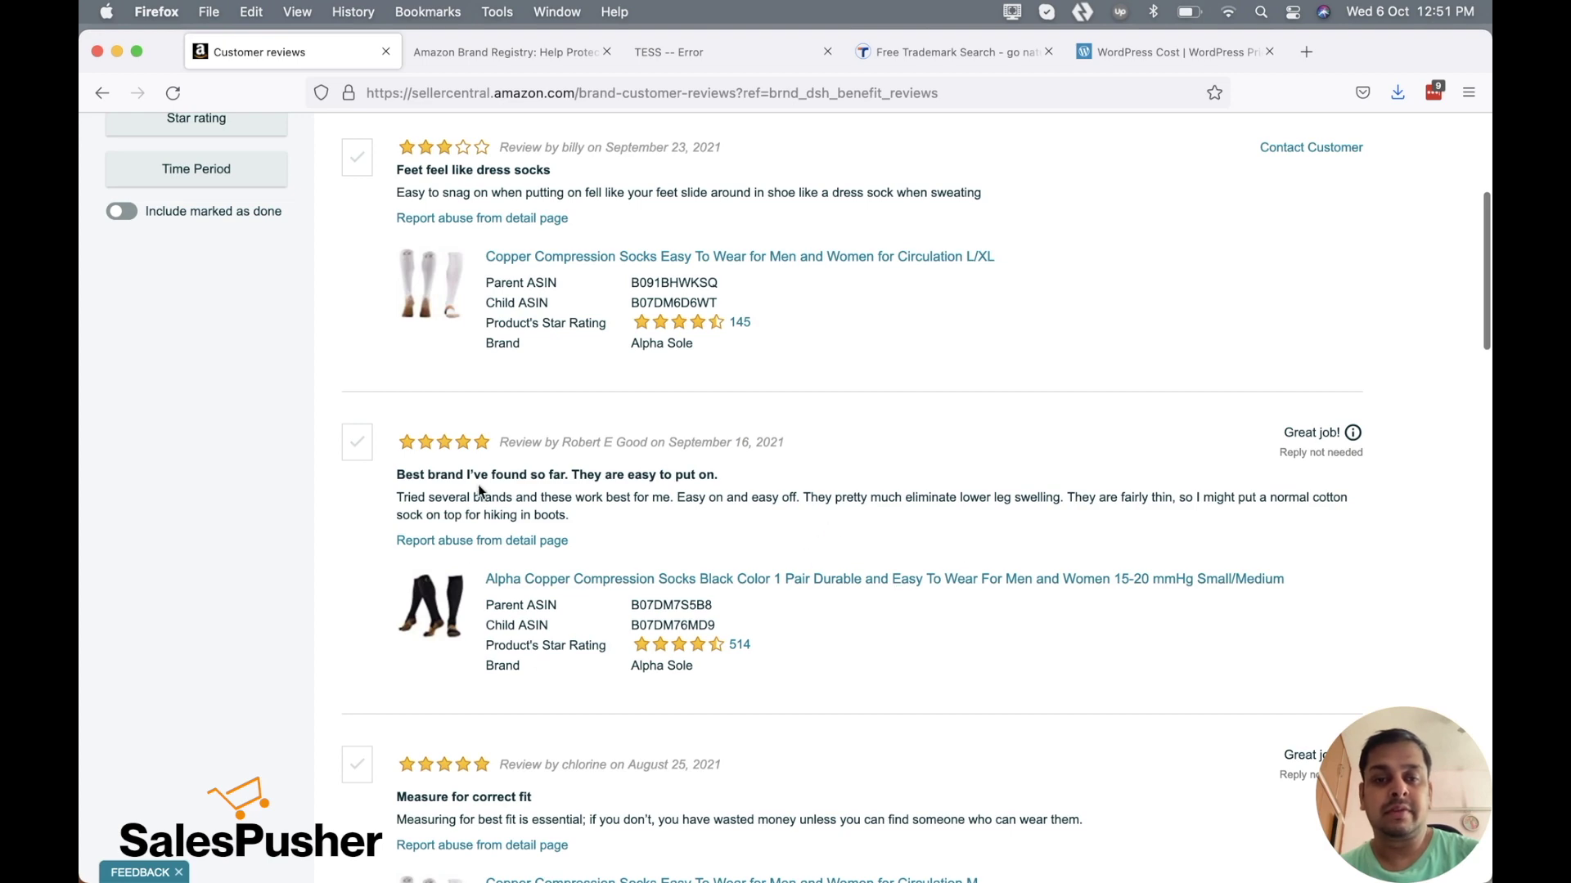
scroll(728, 744, down, 5)
scroll(728, 745, down, 5)
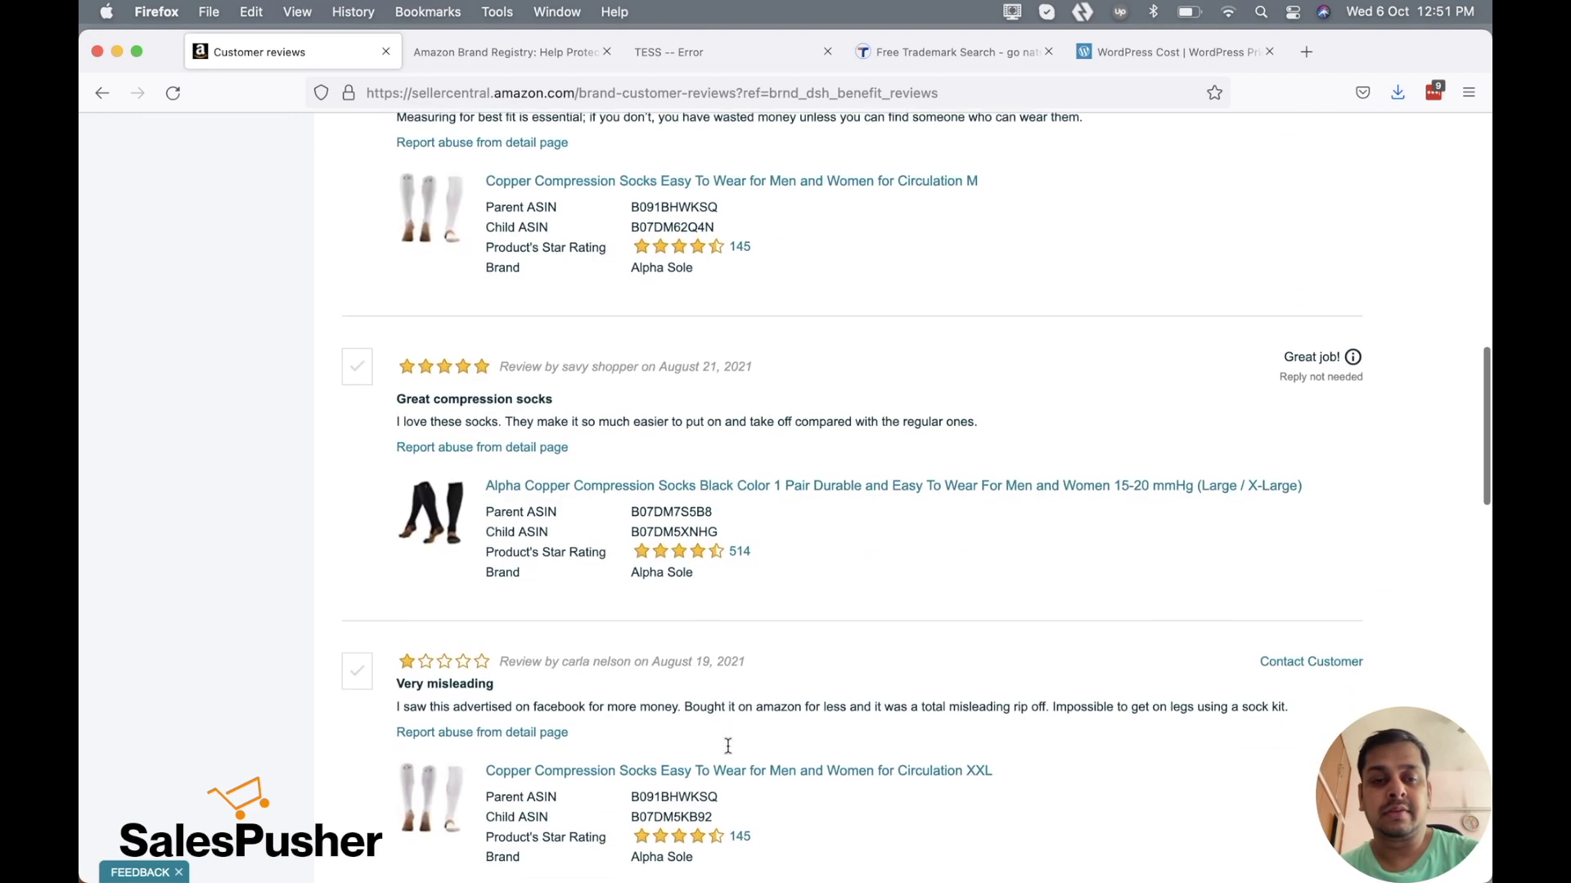
scroll(728, 744, down, 2)
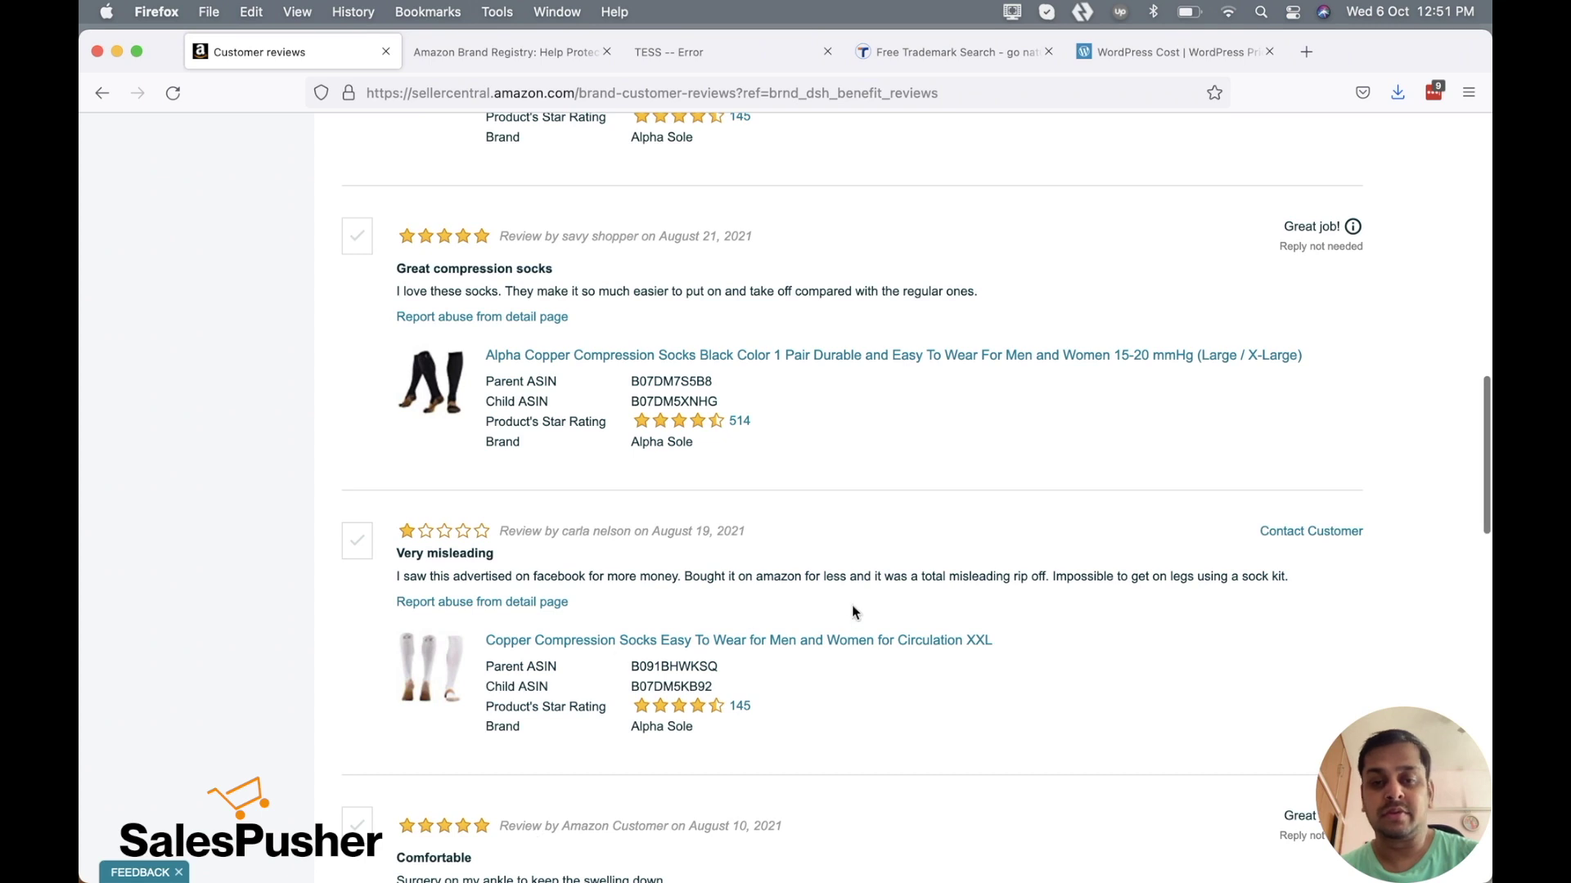
Preview the Contact Customer form for a one-star review, close it, and return to the Brand Dashboard
click(1324, 532)
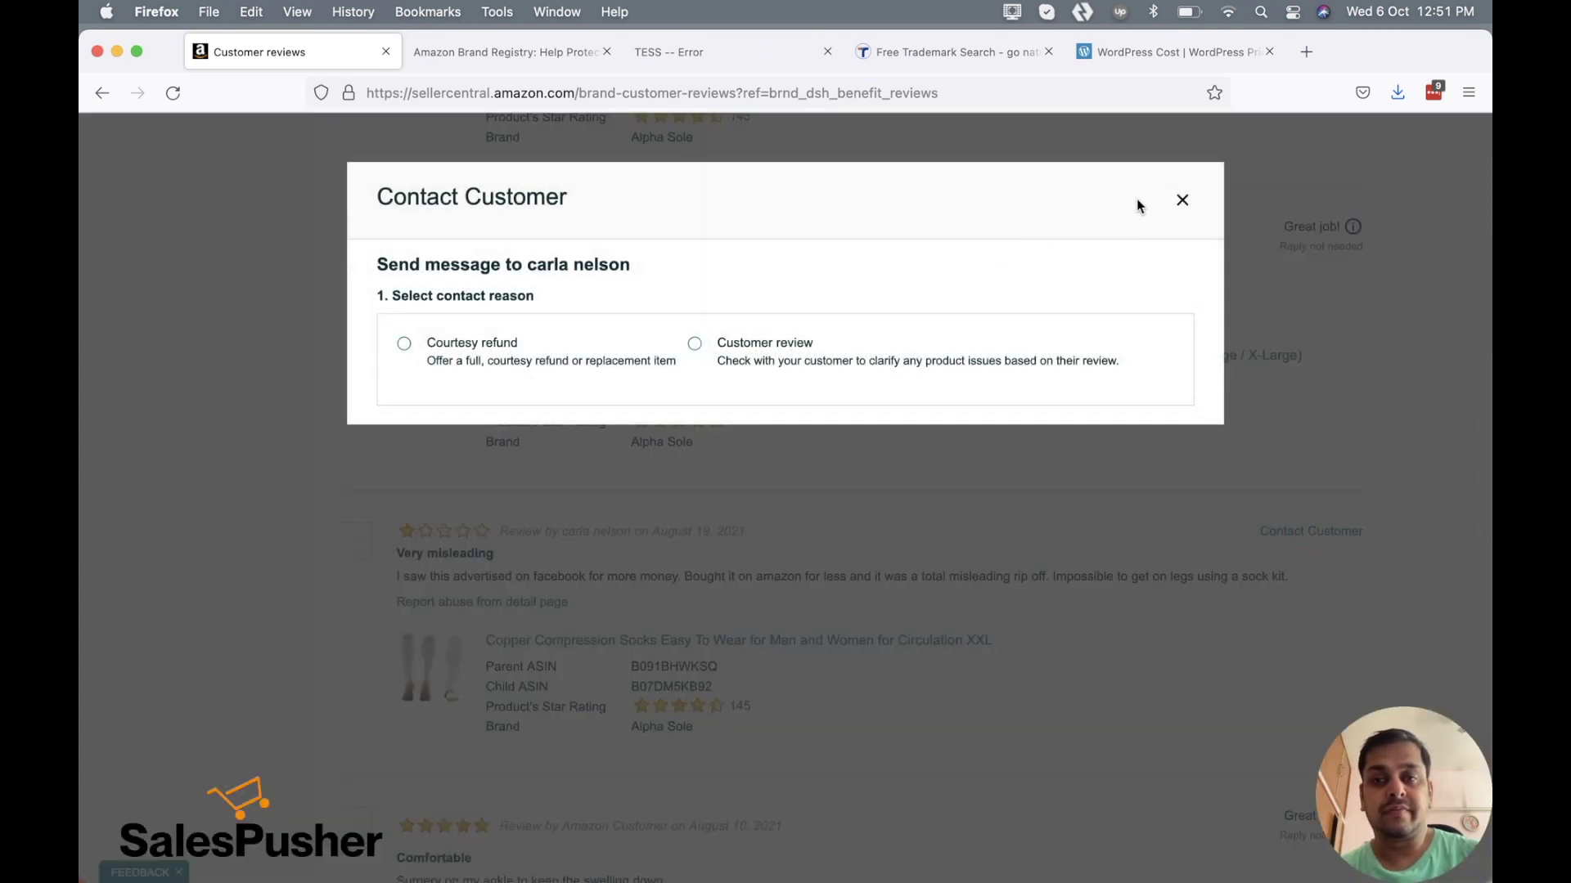
click(1183, 203)
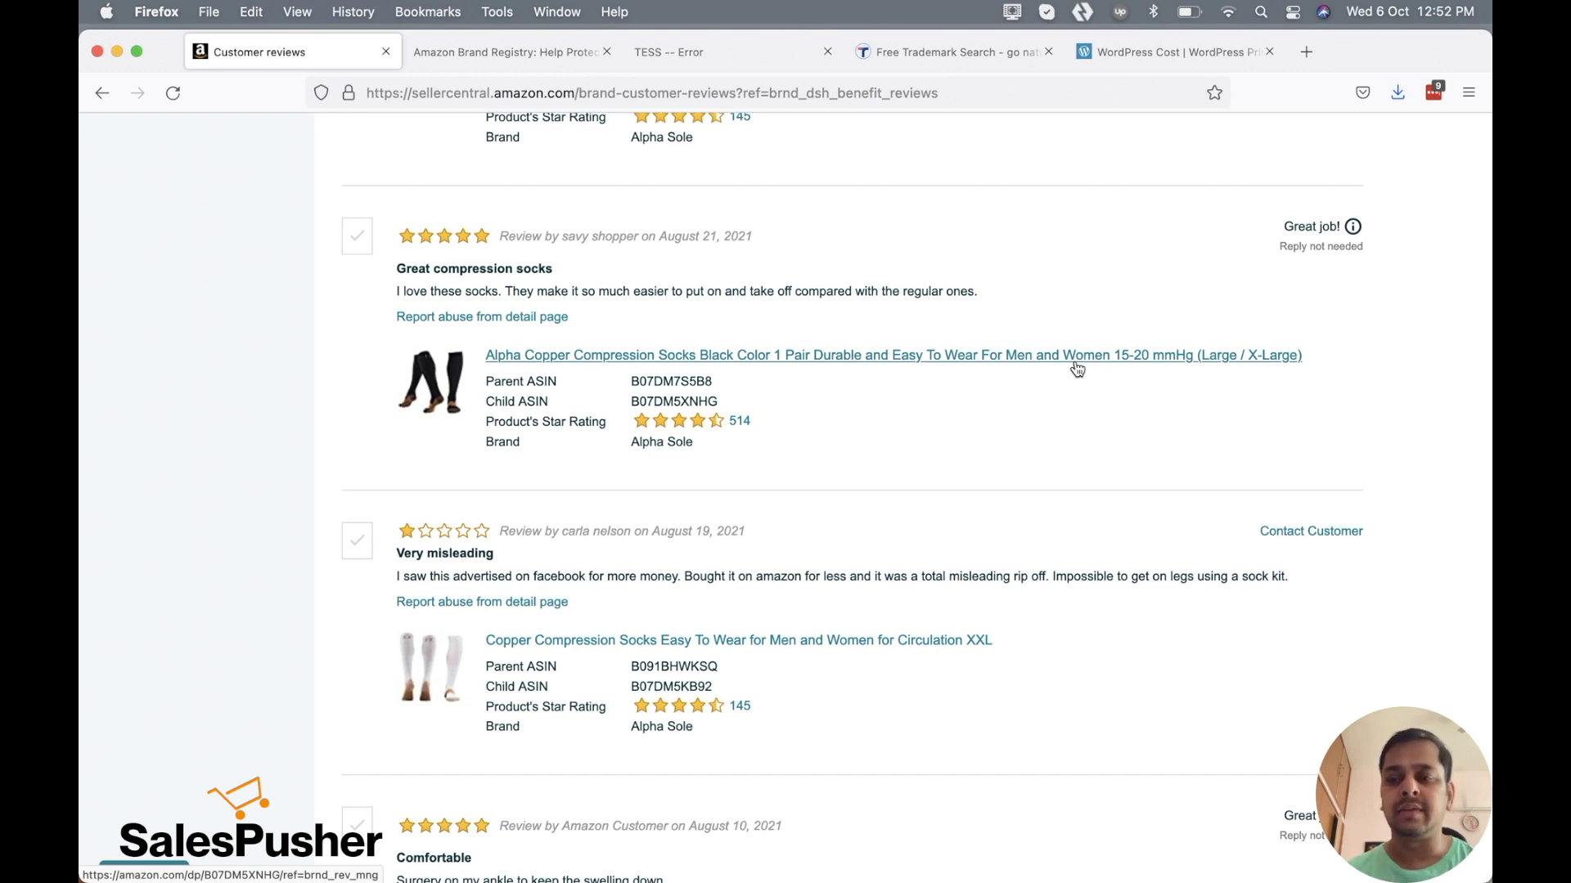
scroll(856, 566, down, 3)
scroll(856, 567, up, 15)
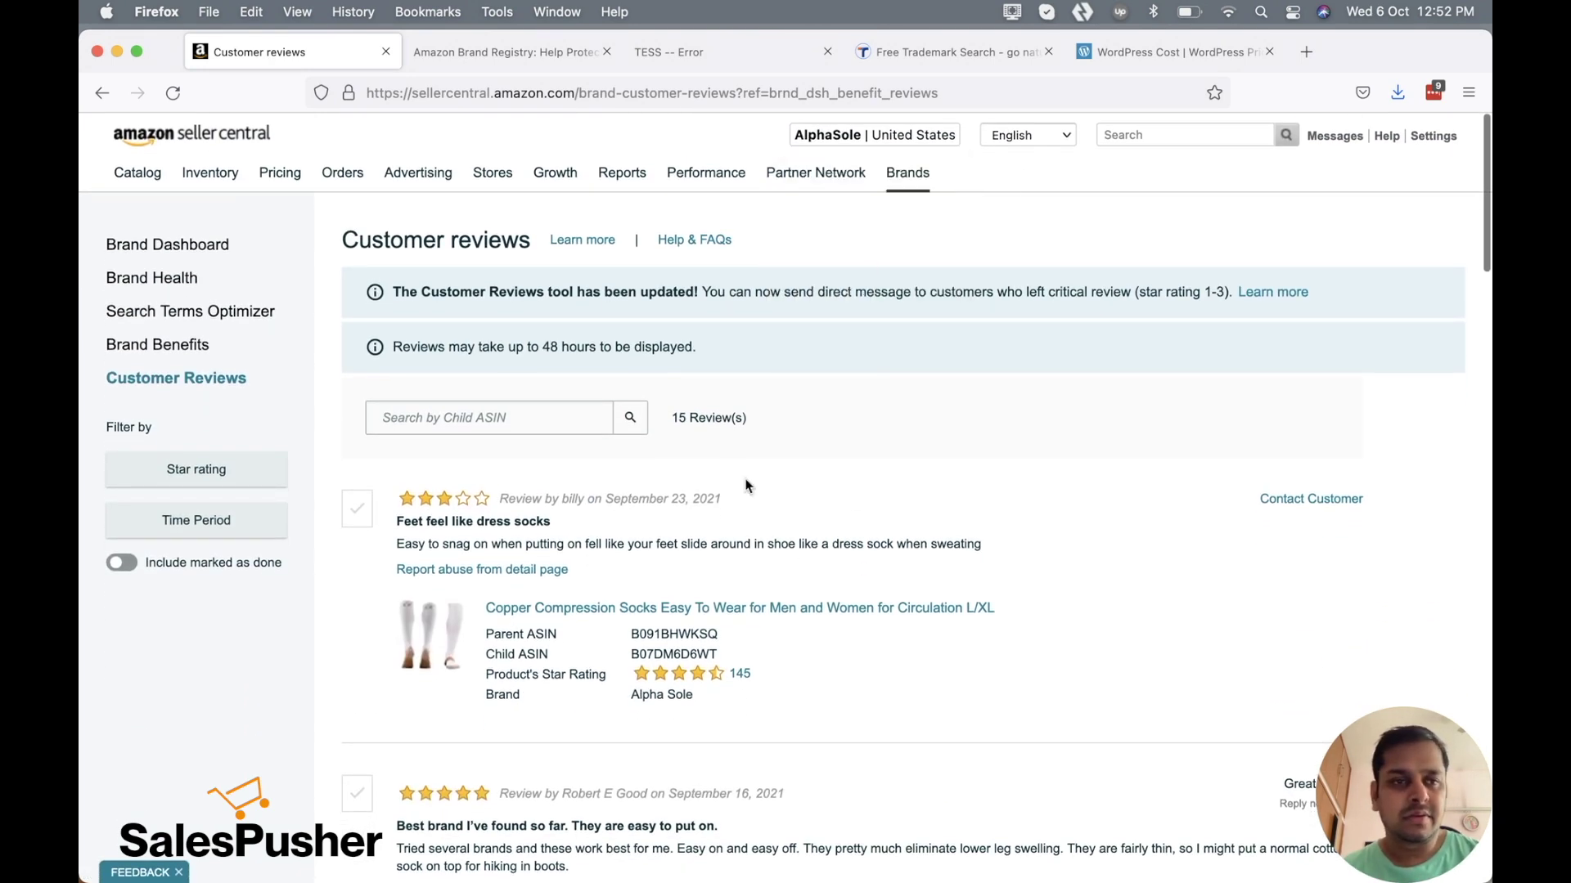
right_click(929, 554)
click(957, 564)
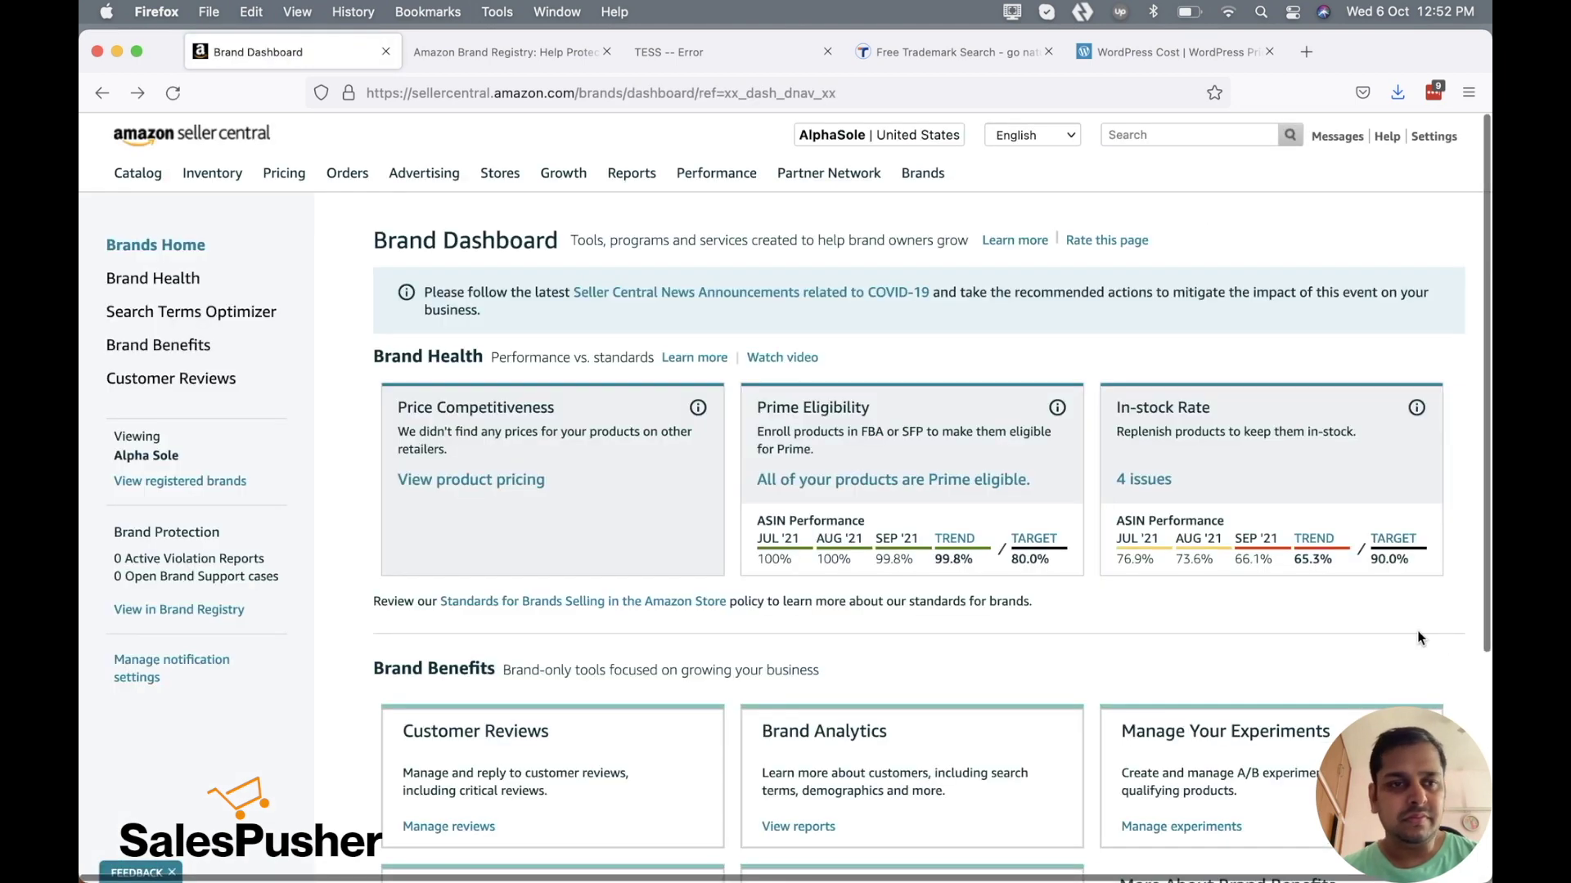
scroll(1413, 642, down, 5)
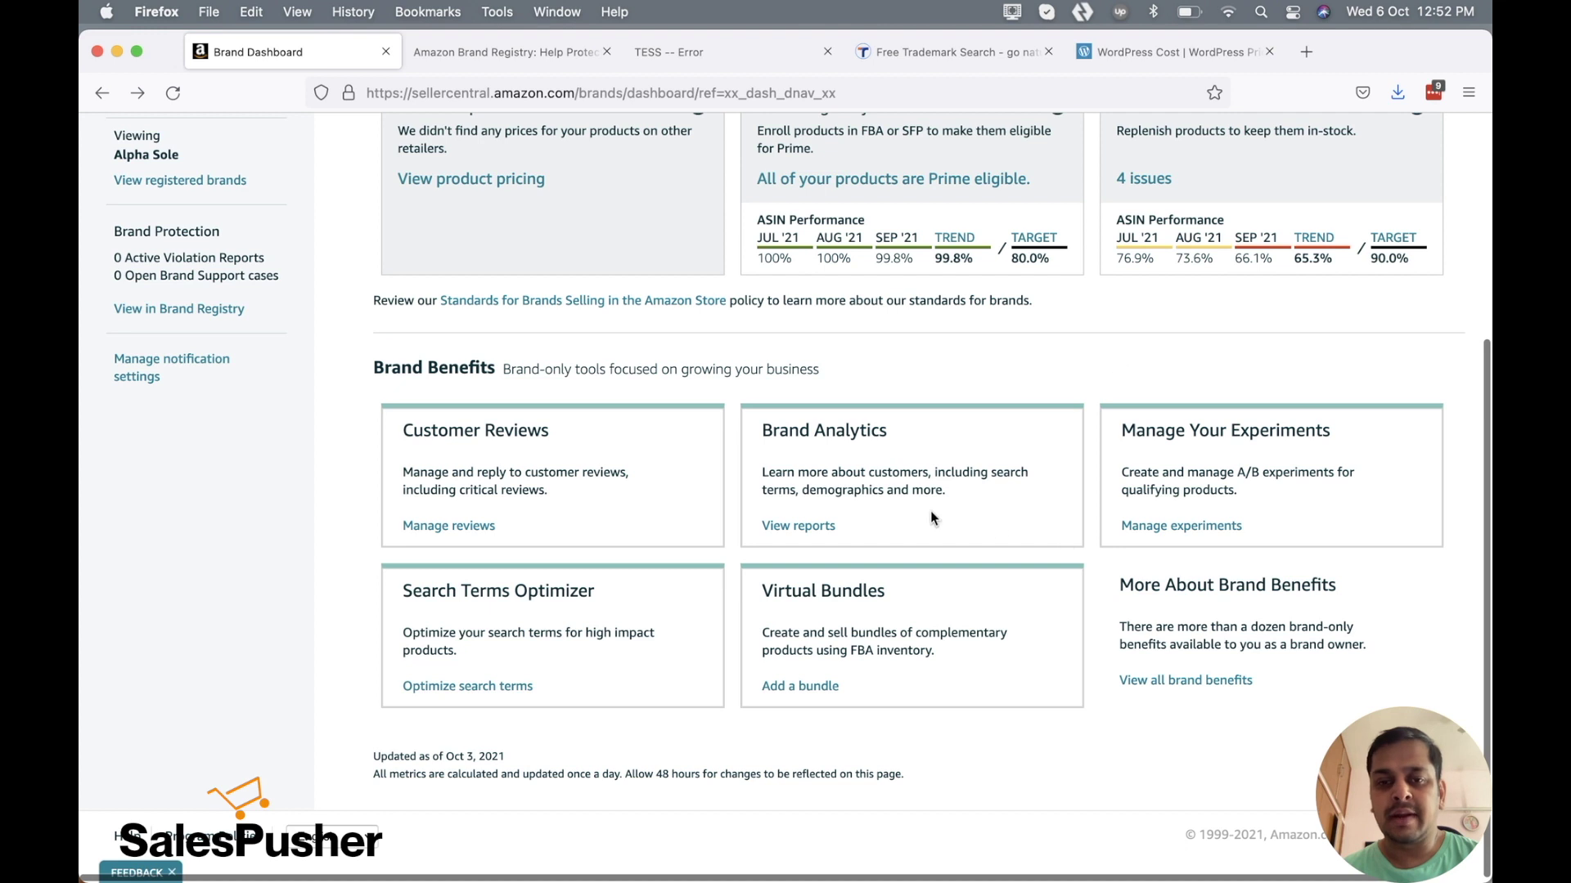
scroll(537, 641, up, 1)
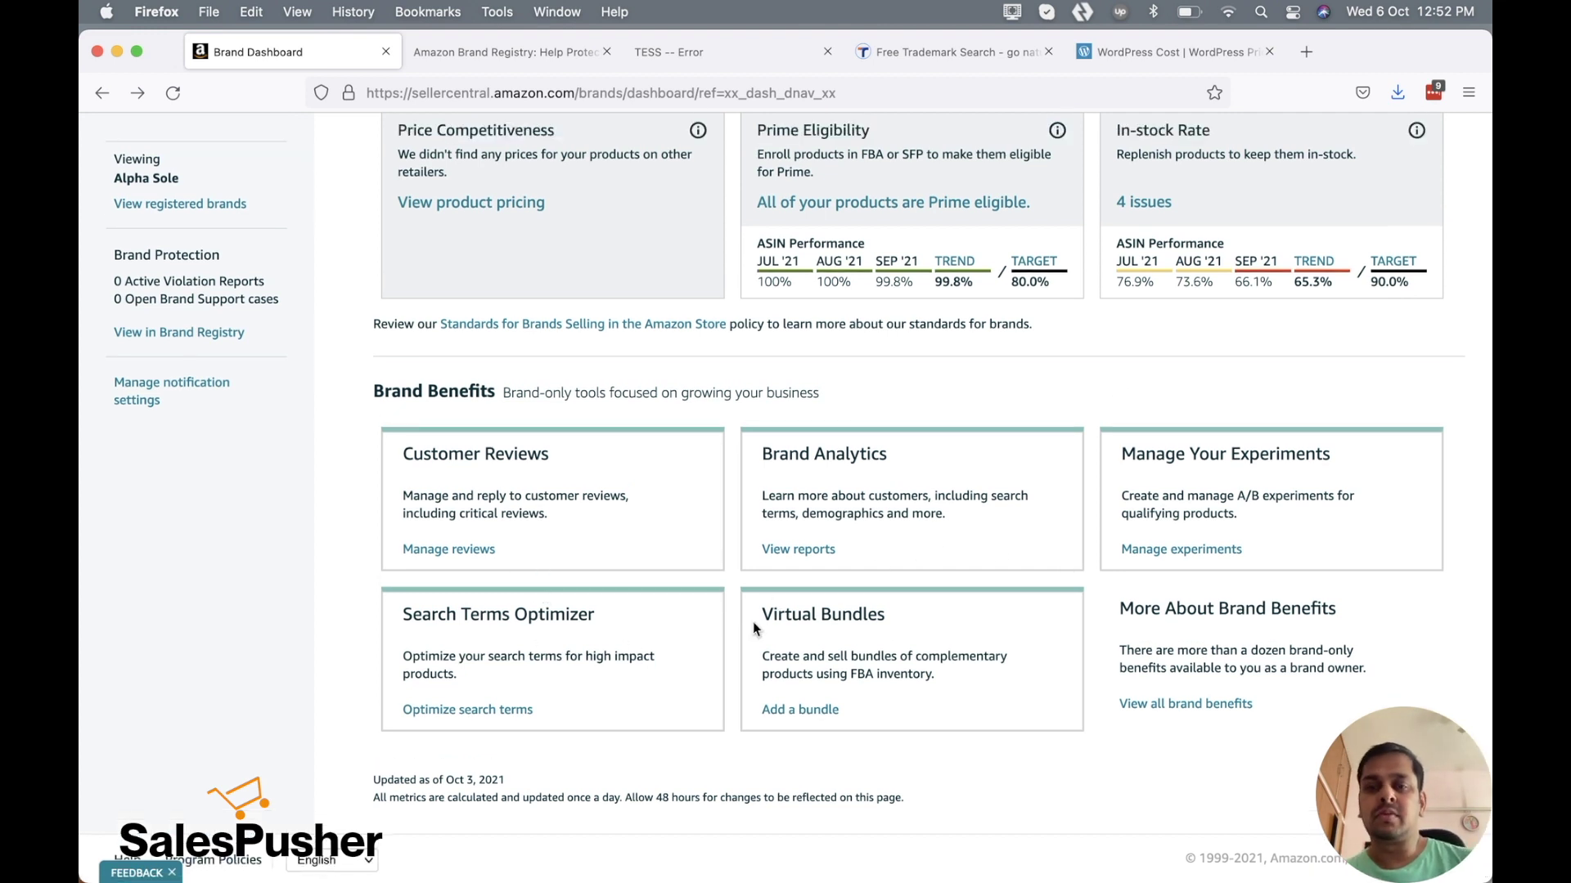
scroll(529, 491, up, 3)
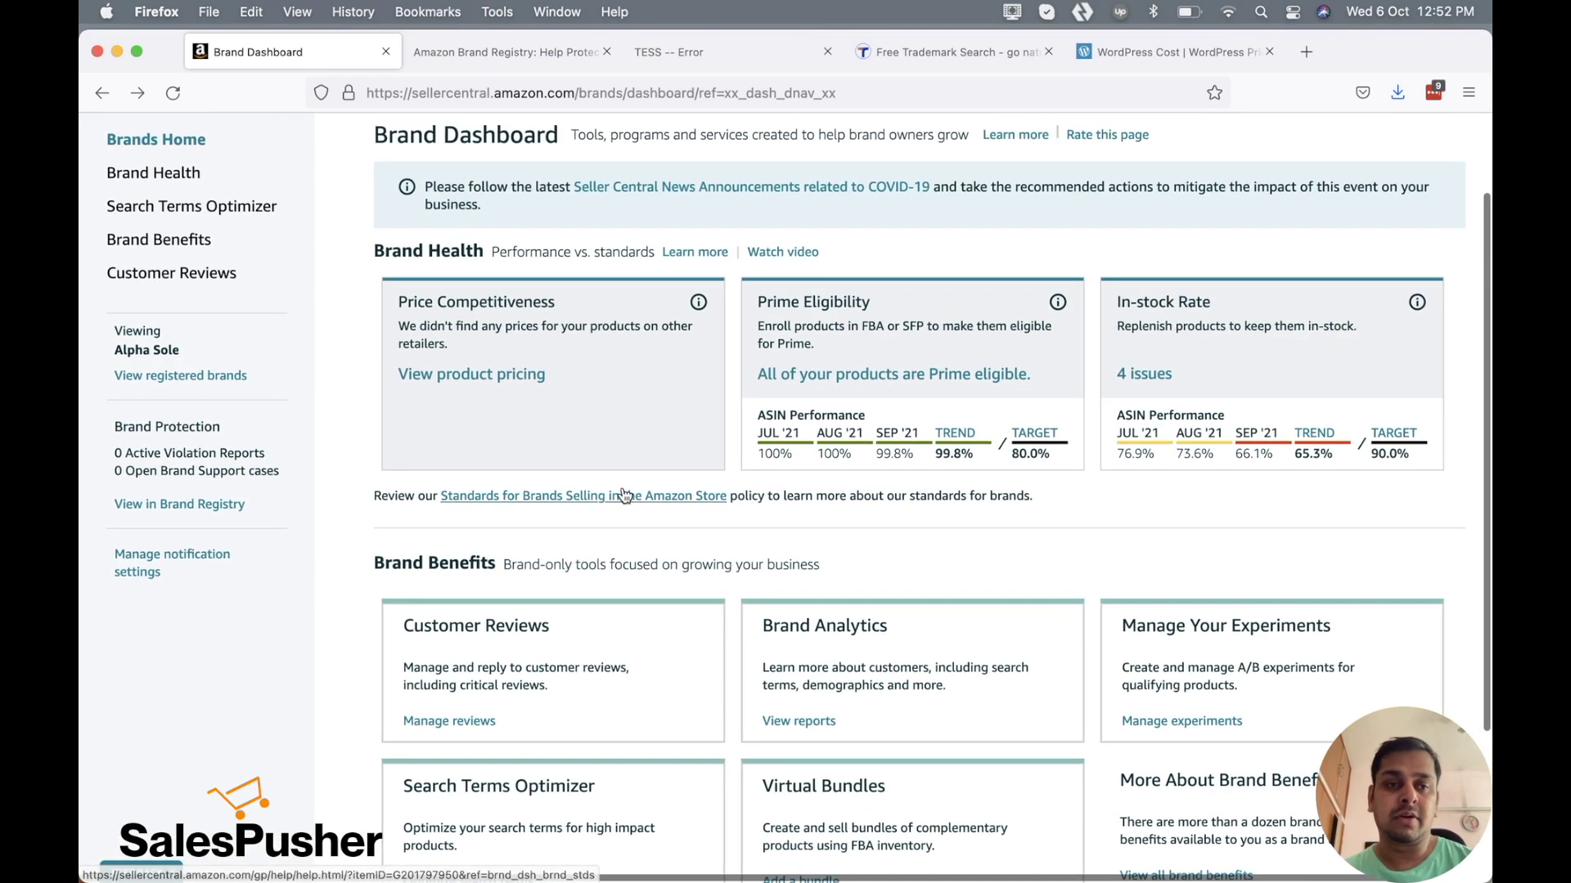
Open the Brand Benefits overview from the sidebar and read through the first benefits
click(195, 254)
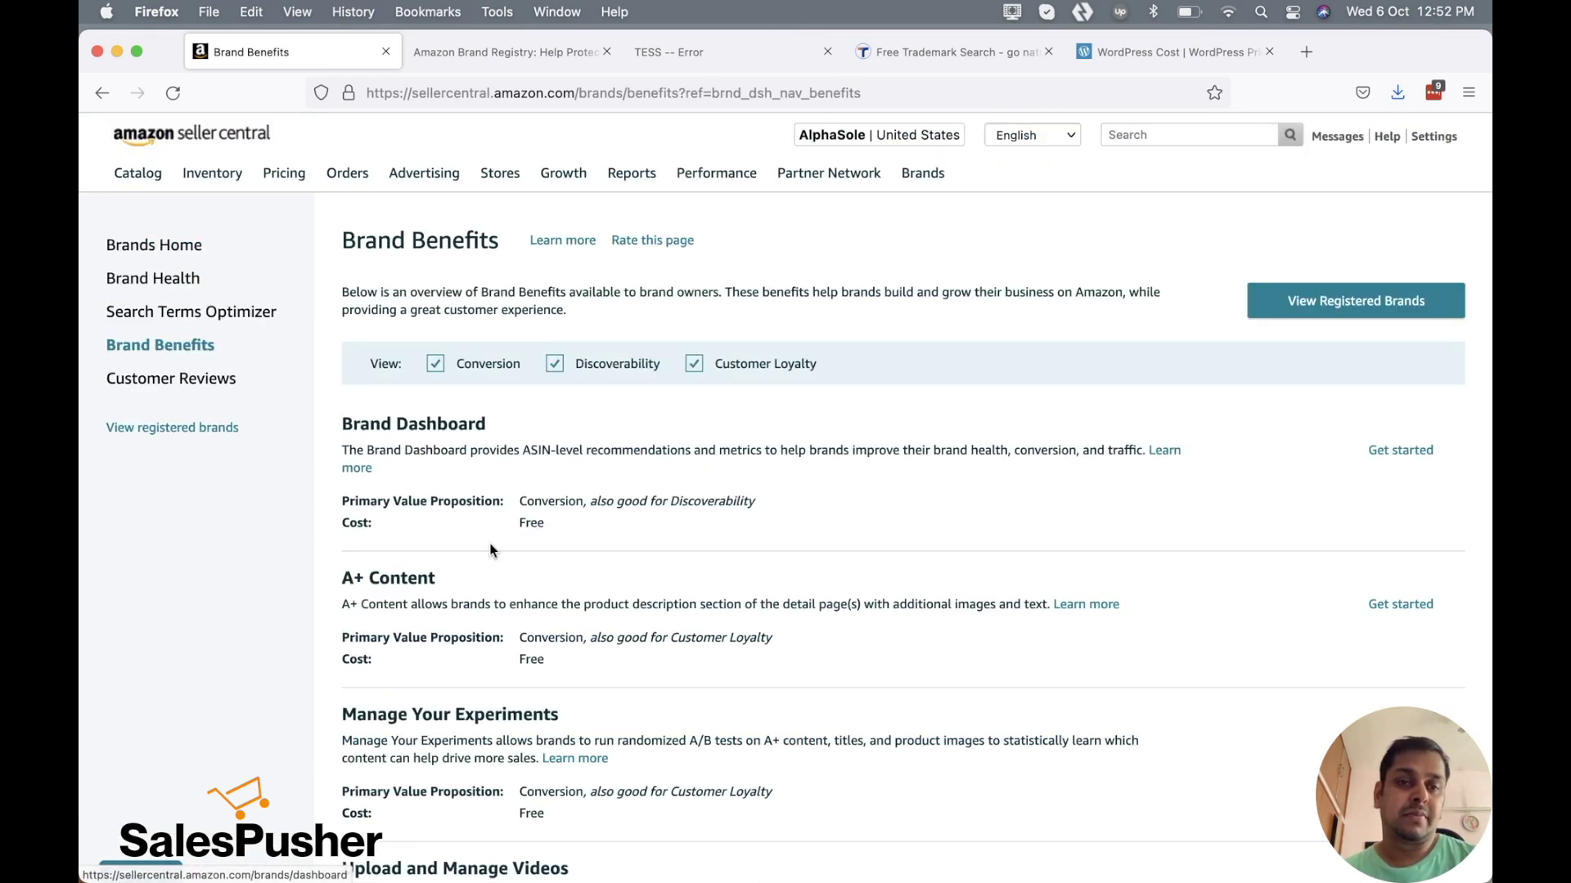
scroll(622, 588, down, 3)
scroll(589, 591, down, 2)
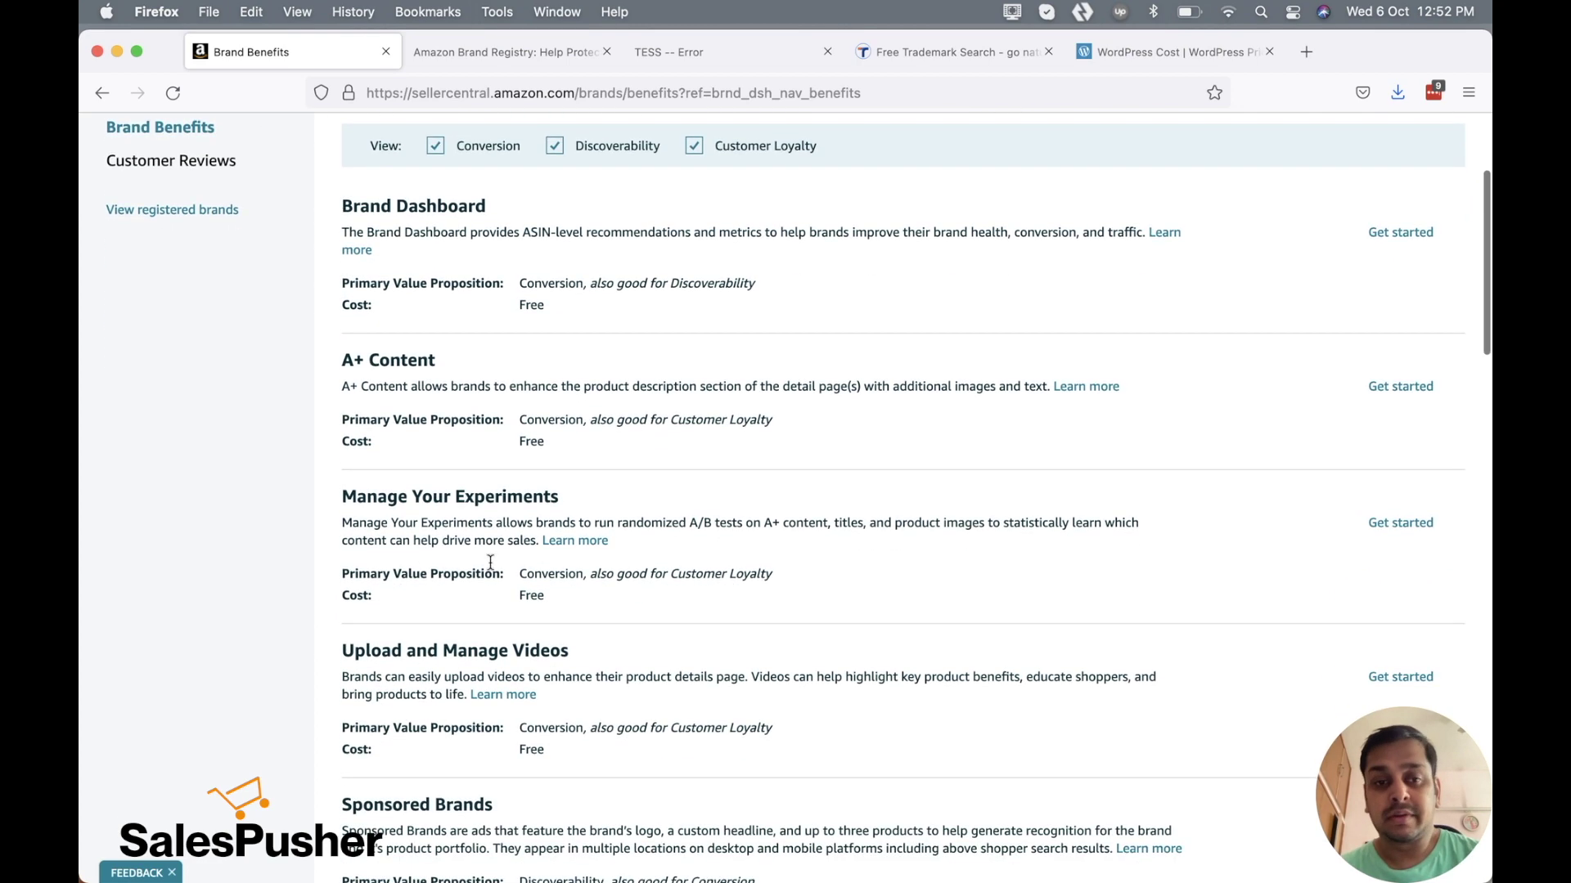
scroll(765, 671, down, 1)
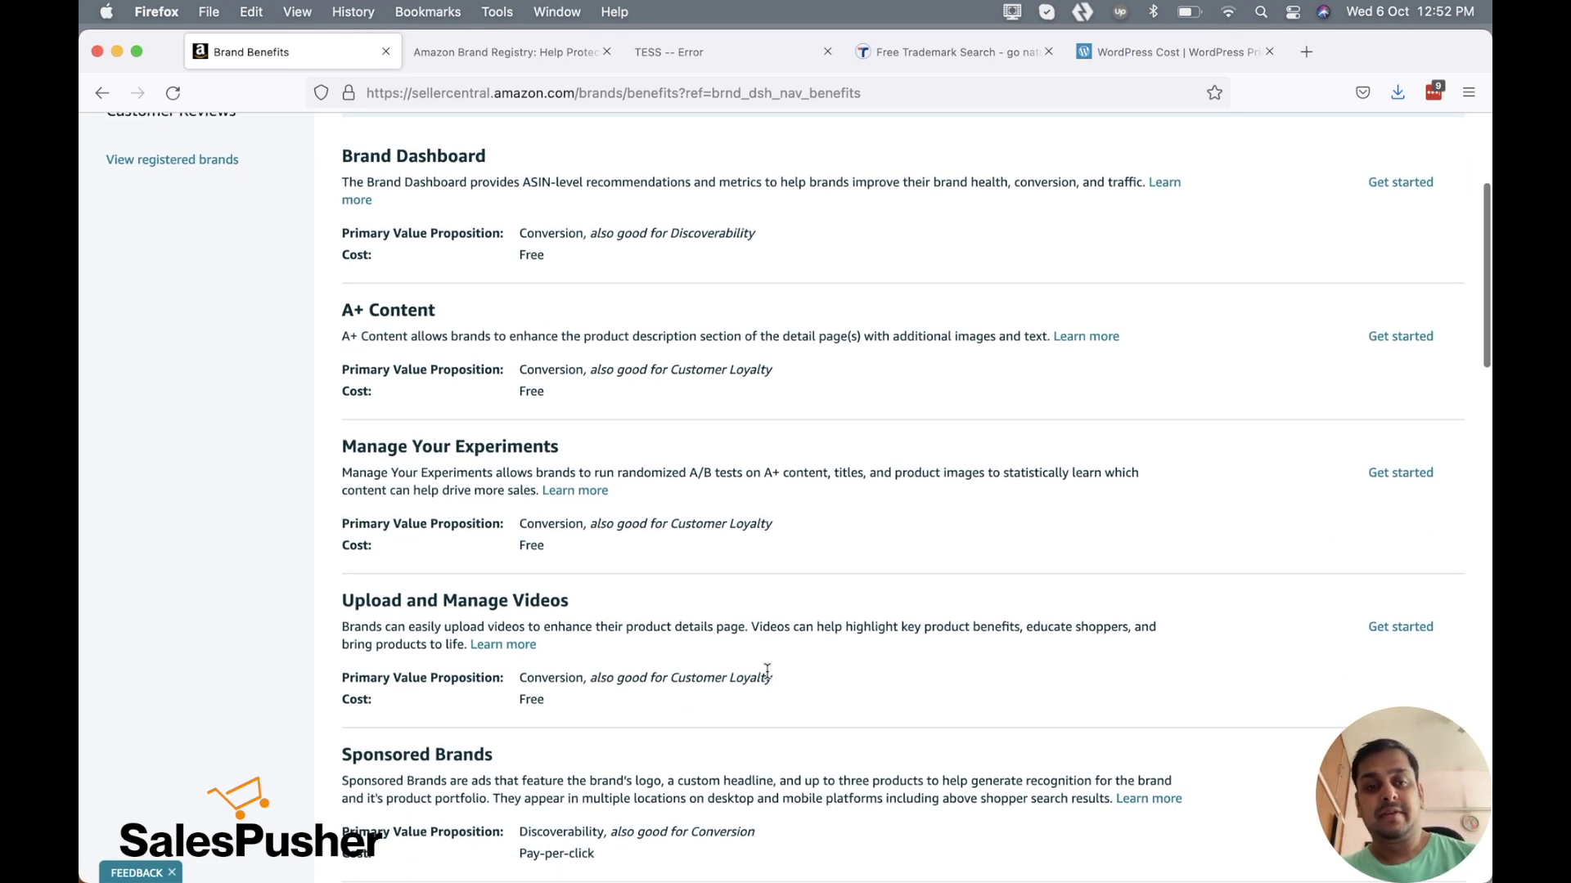
scroll(767, 671, down, 2)
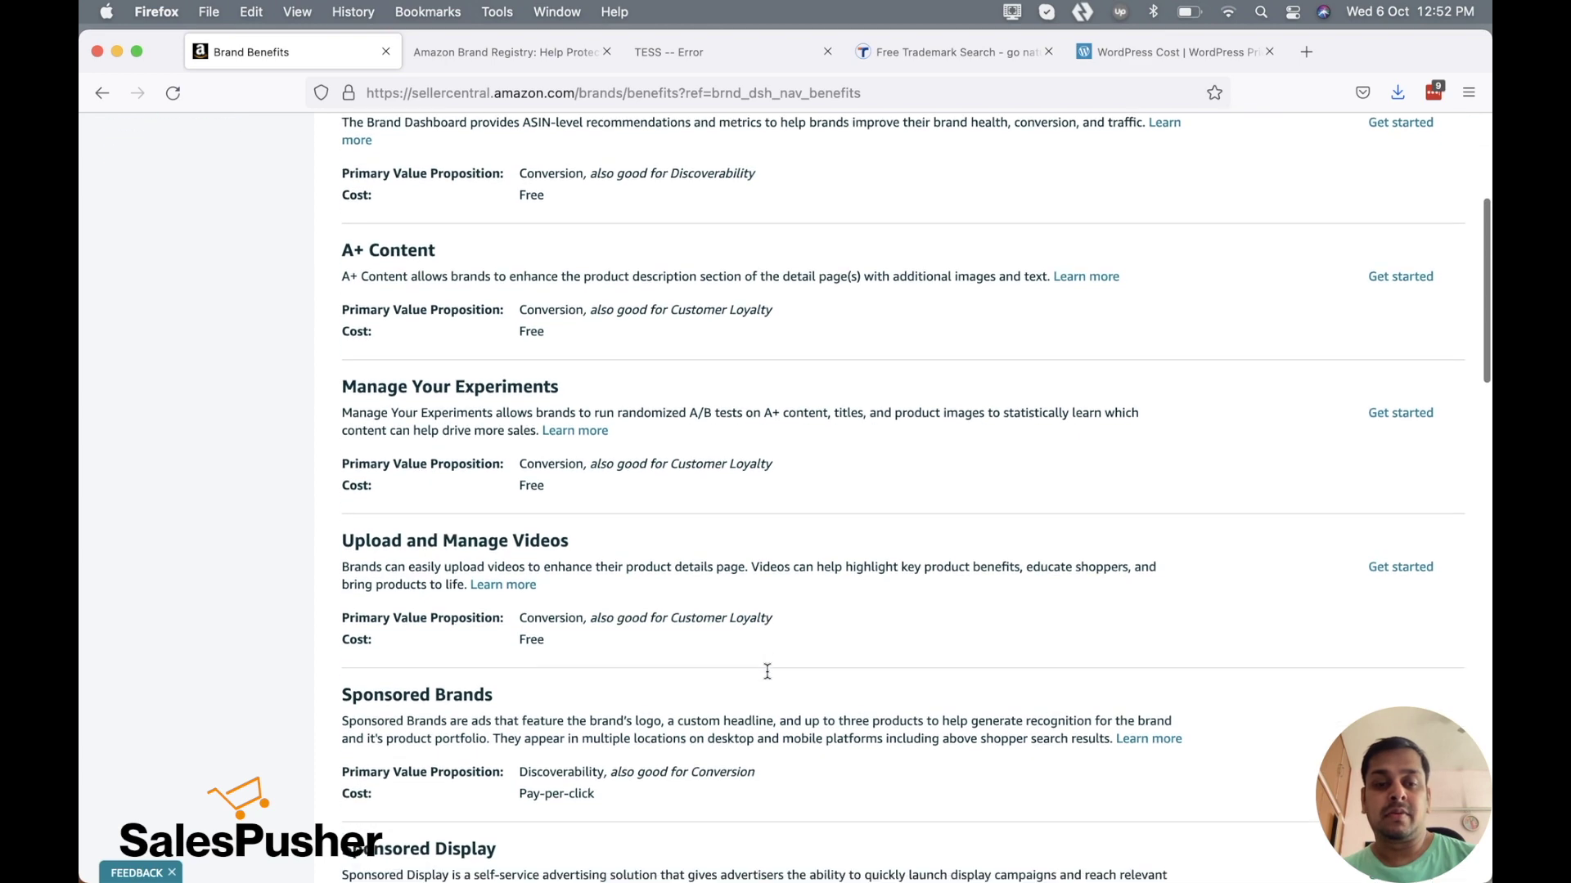
scroll(767, 672, down, 2)
scroll(768, 676, down, 4)
scroll(767, 677, down, 2)
scroll(767, 677, down, 2)
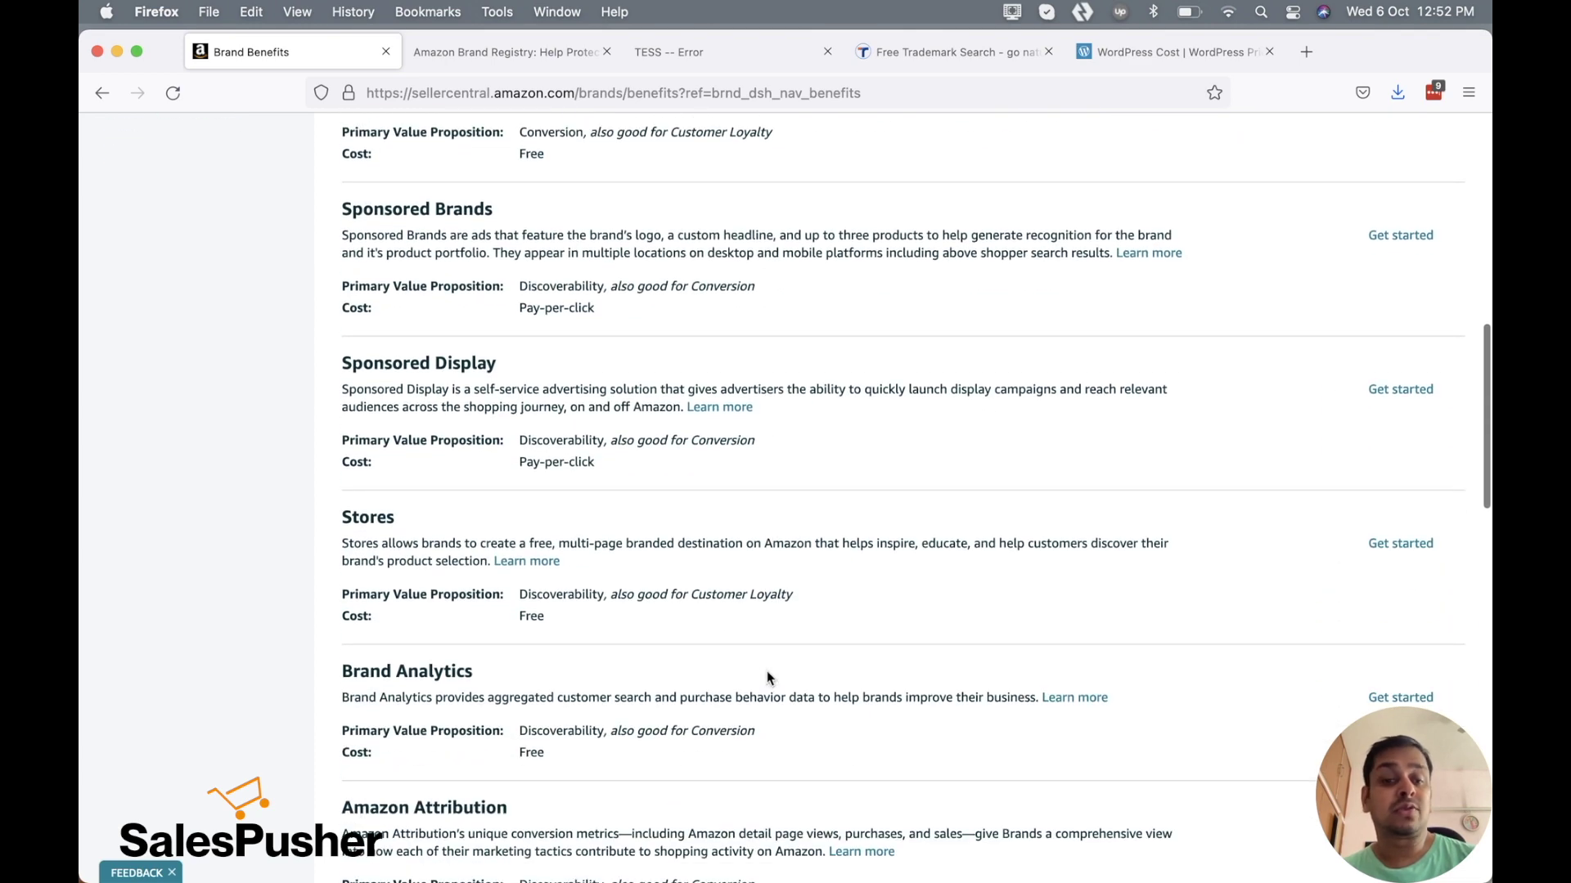
scroll(767, 678, down, 3)
scroll(768, 677, down, 2)
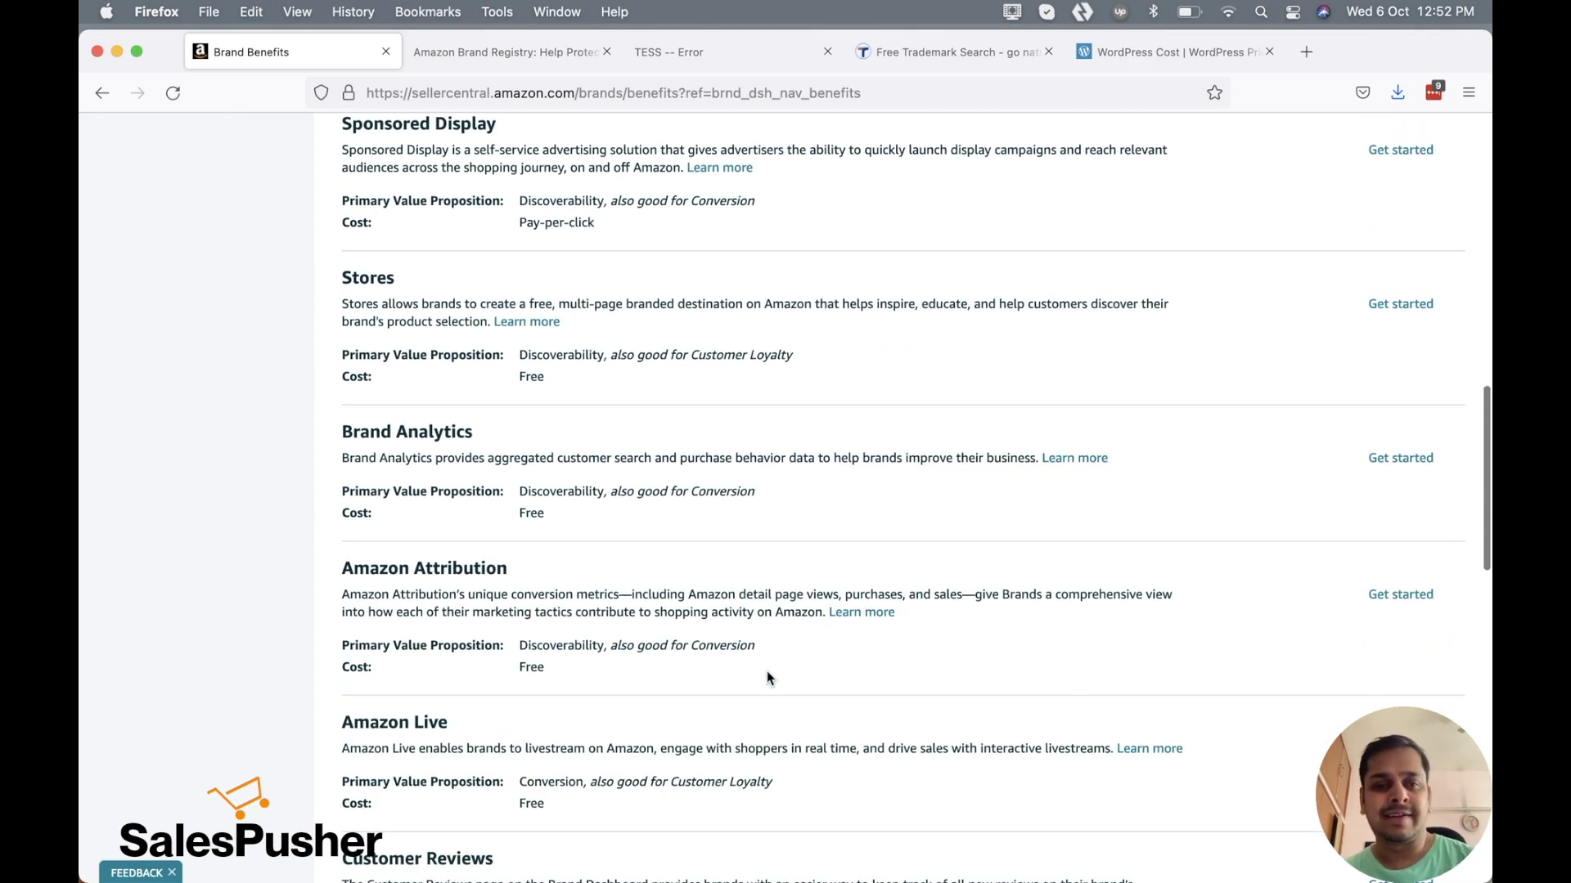
scroll(767, 678, down, 2)
scroll(767, 678, down, 1)
scroll(768, 678, down, 1)
scroll(768, 677, down, 1)
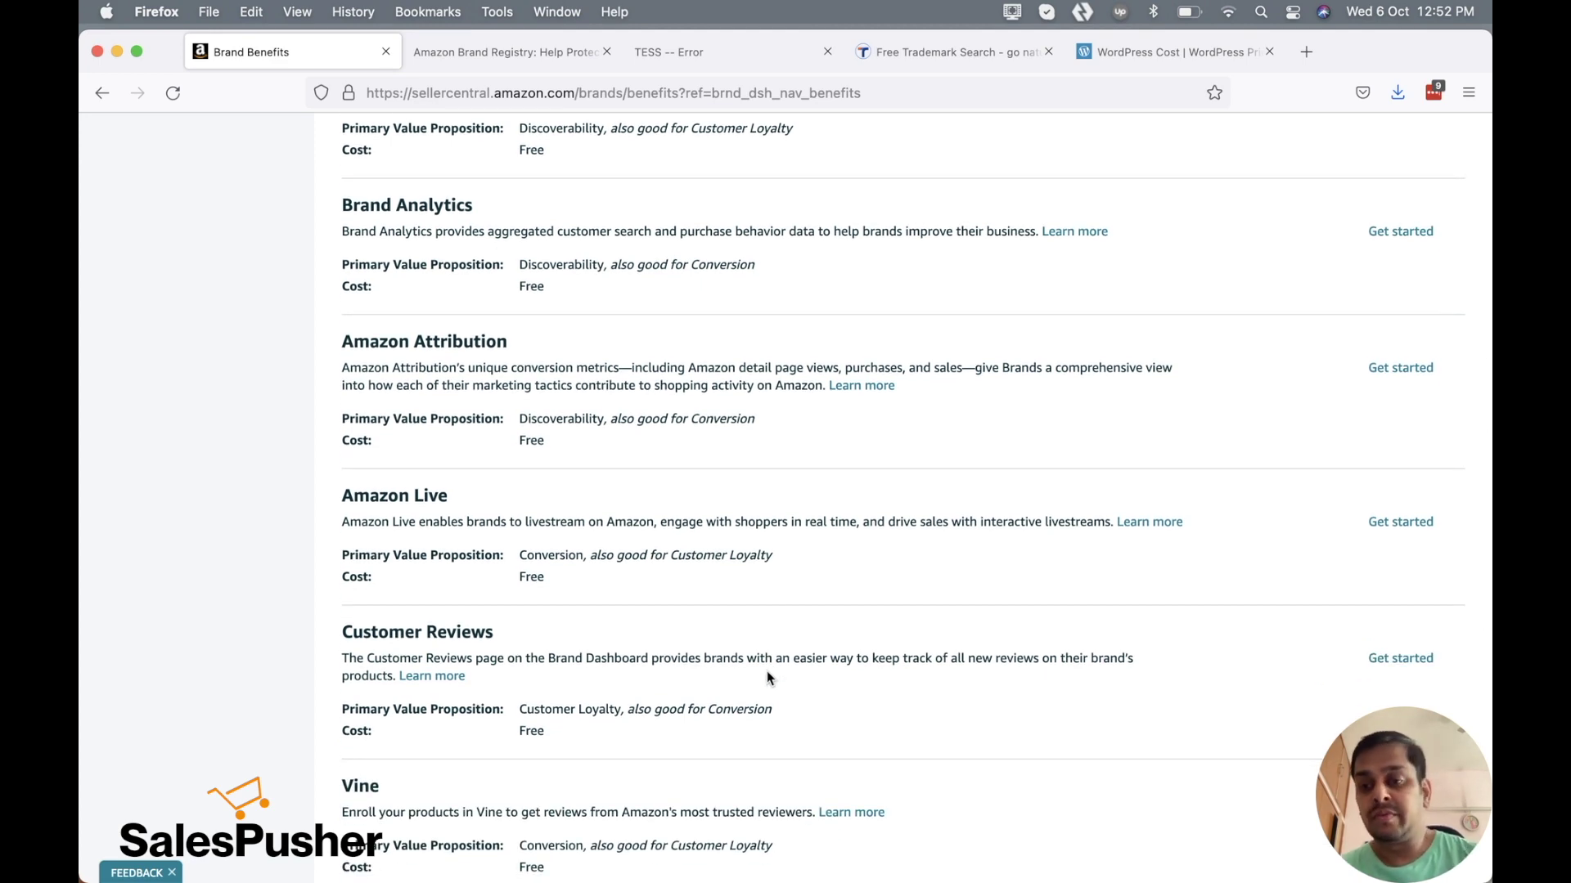
Read the remaining benefits: Vine, Virtual Bundles, Brand Catalog Manager, Posts and the closing note
scroll(767, 677, down, 1)
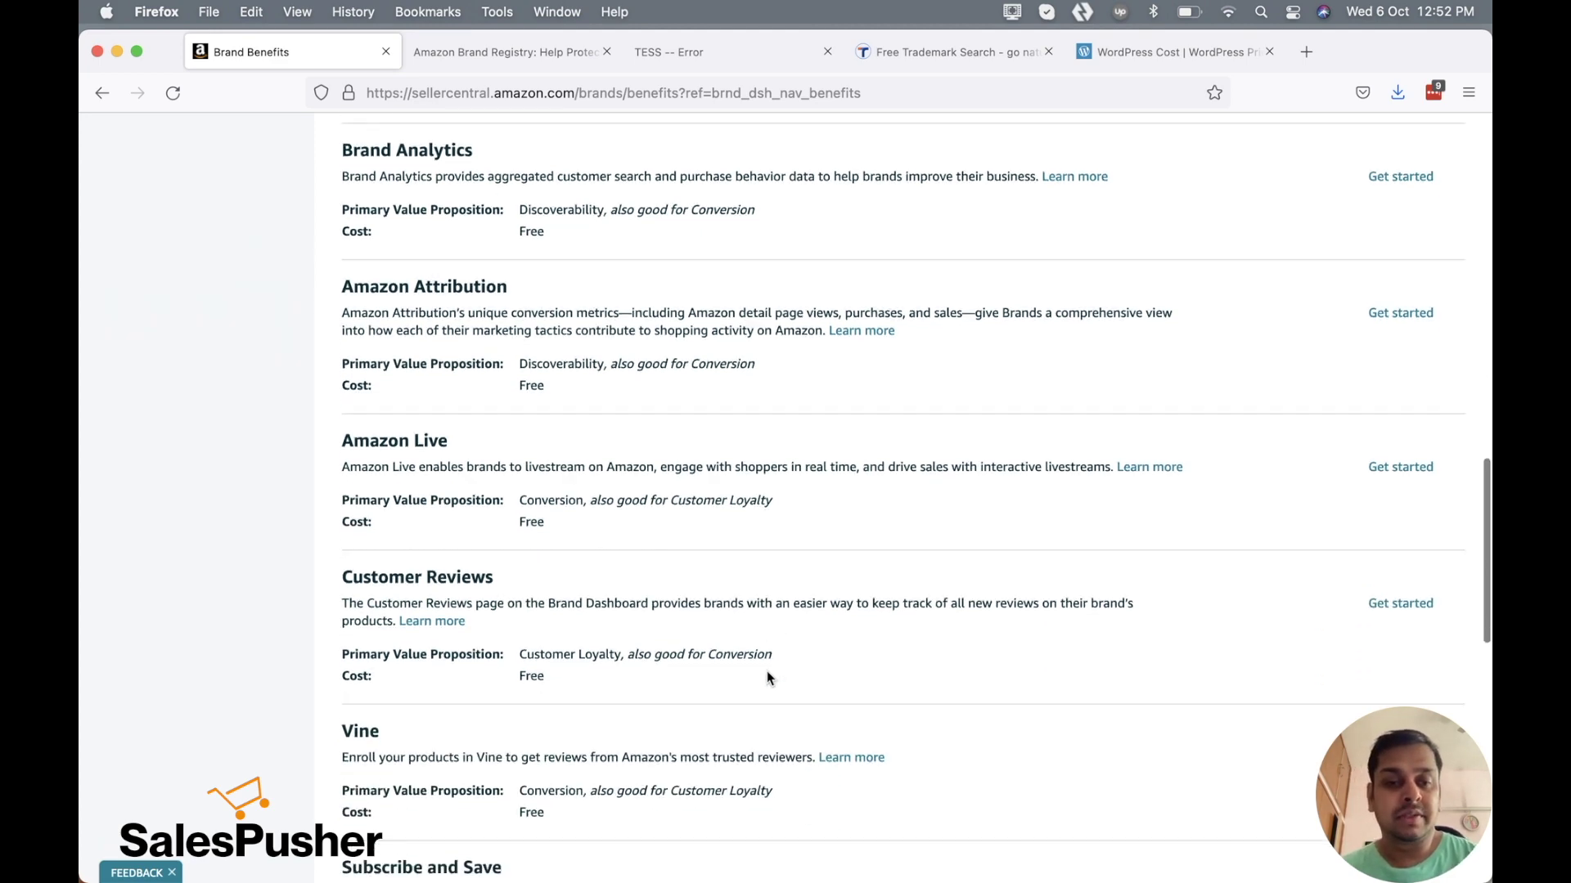
scroll(768, 677, down, 3)
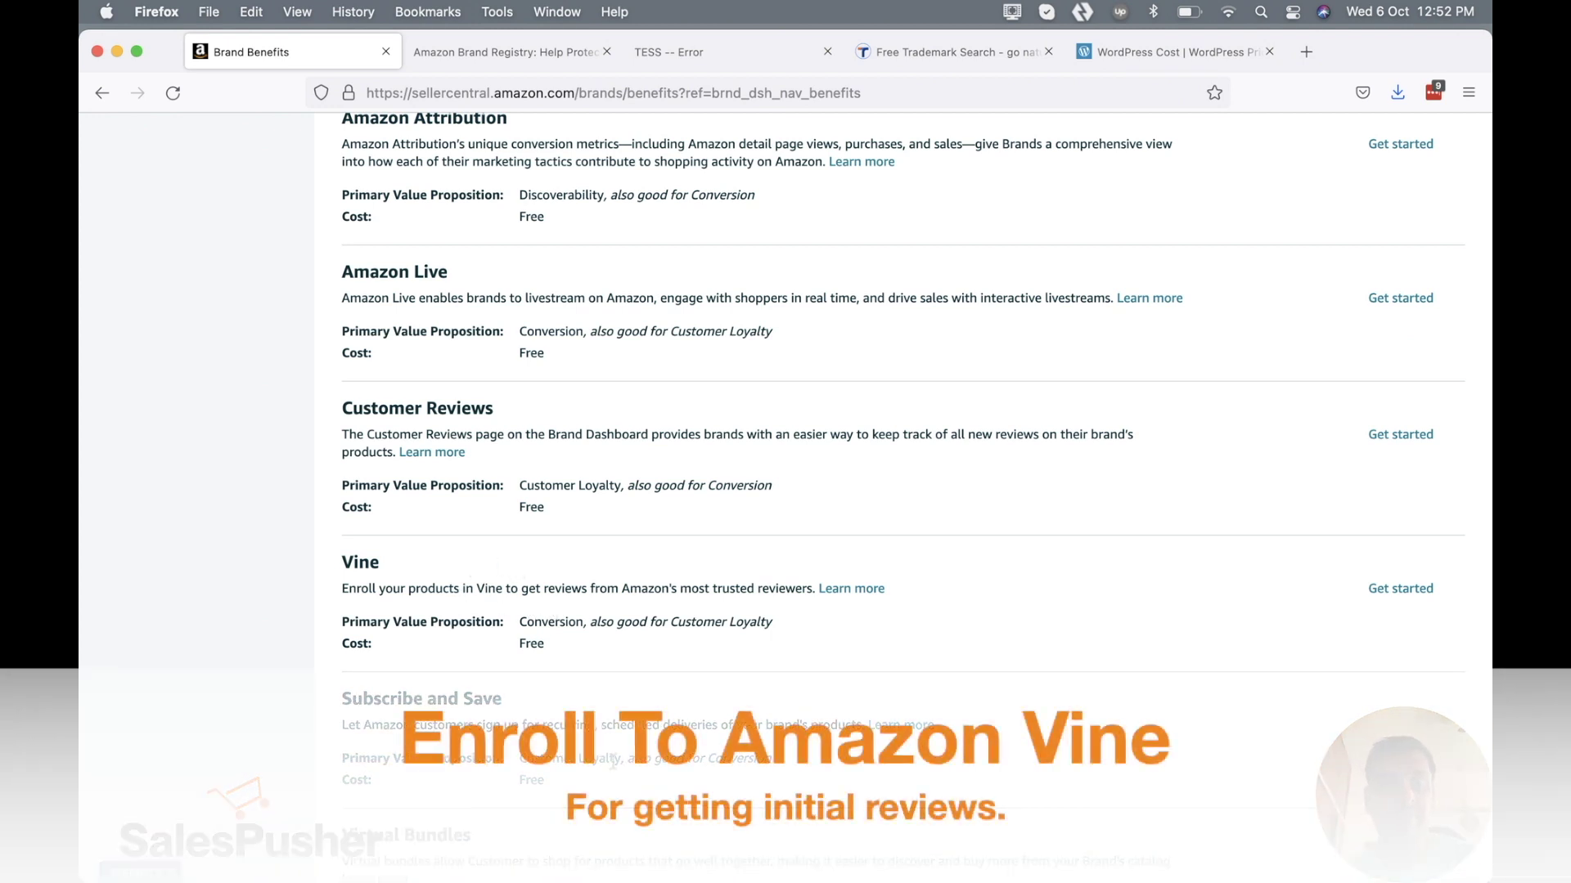
scroll(612, 760, down, 1)
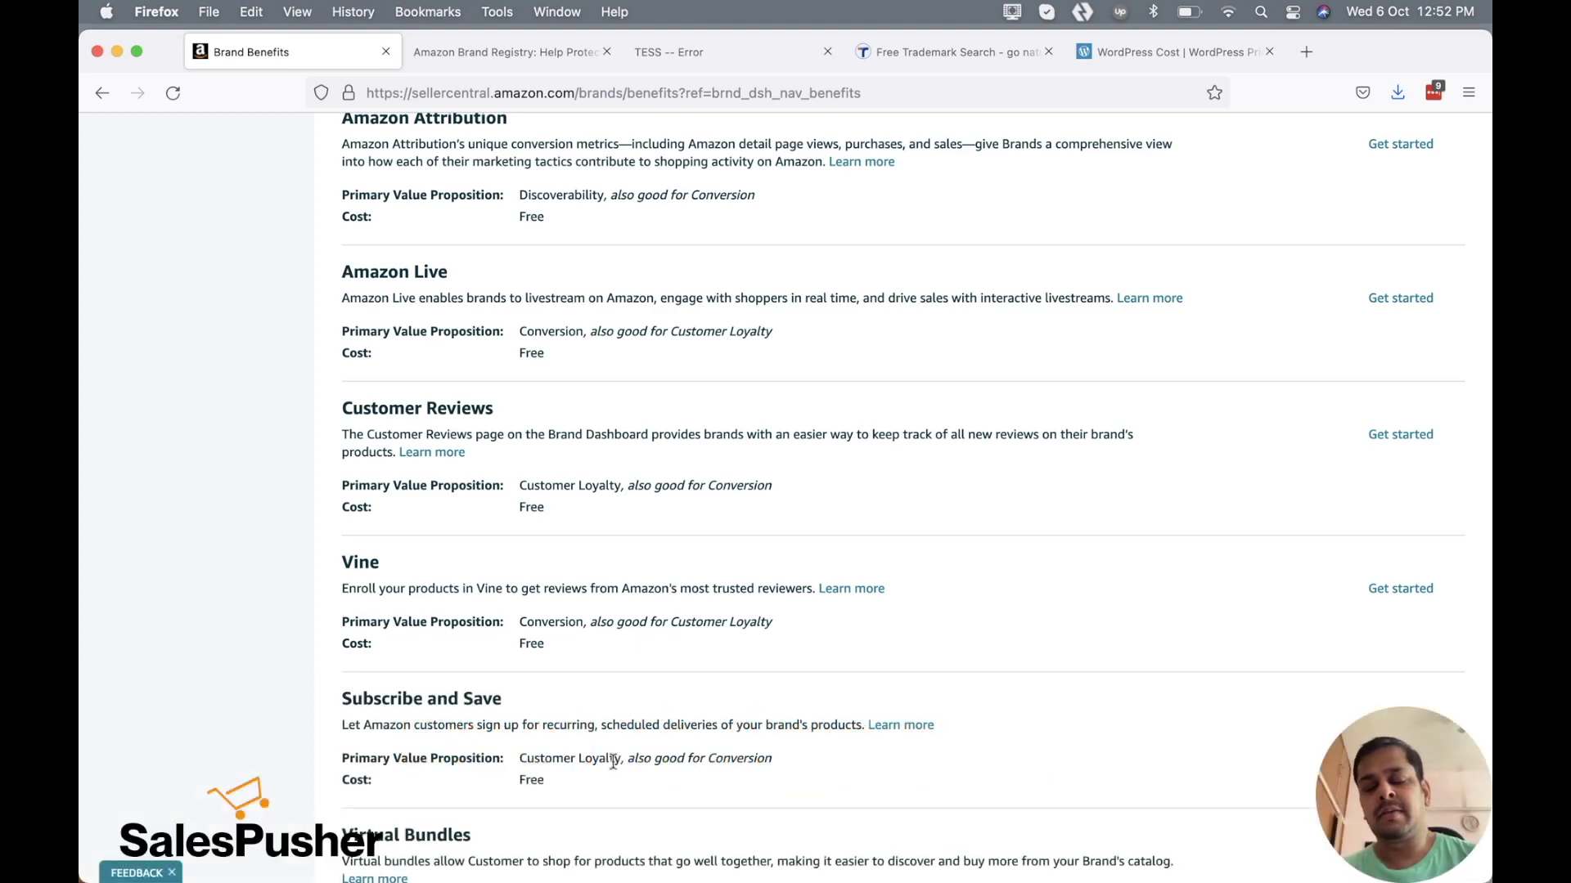
scroll(615, 745, down, 5)
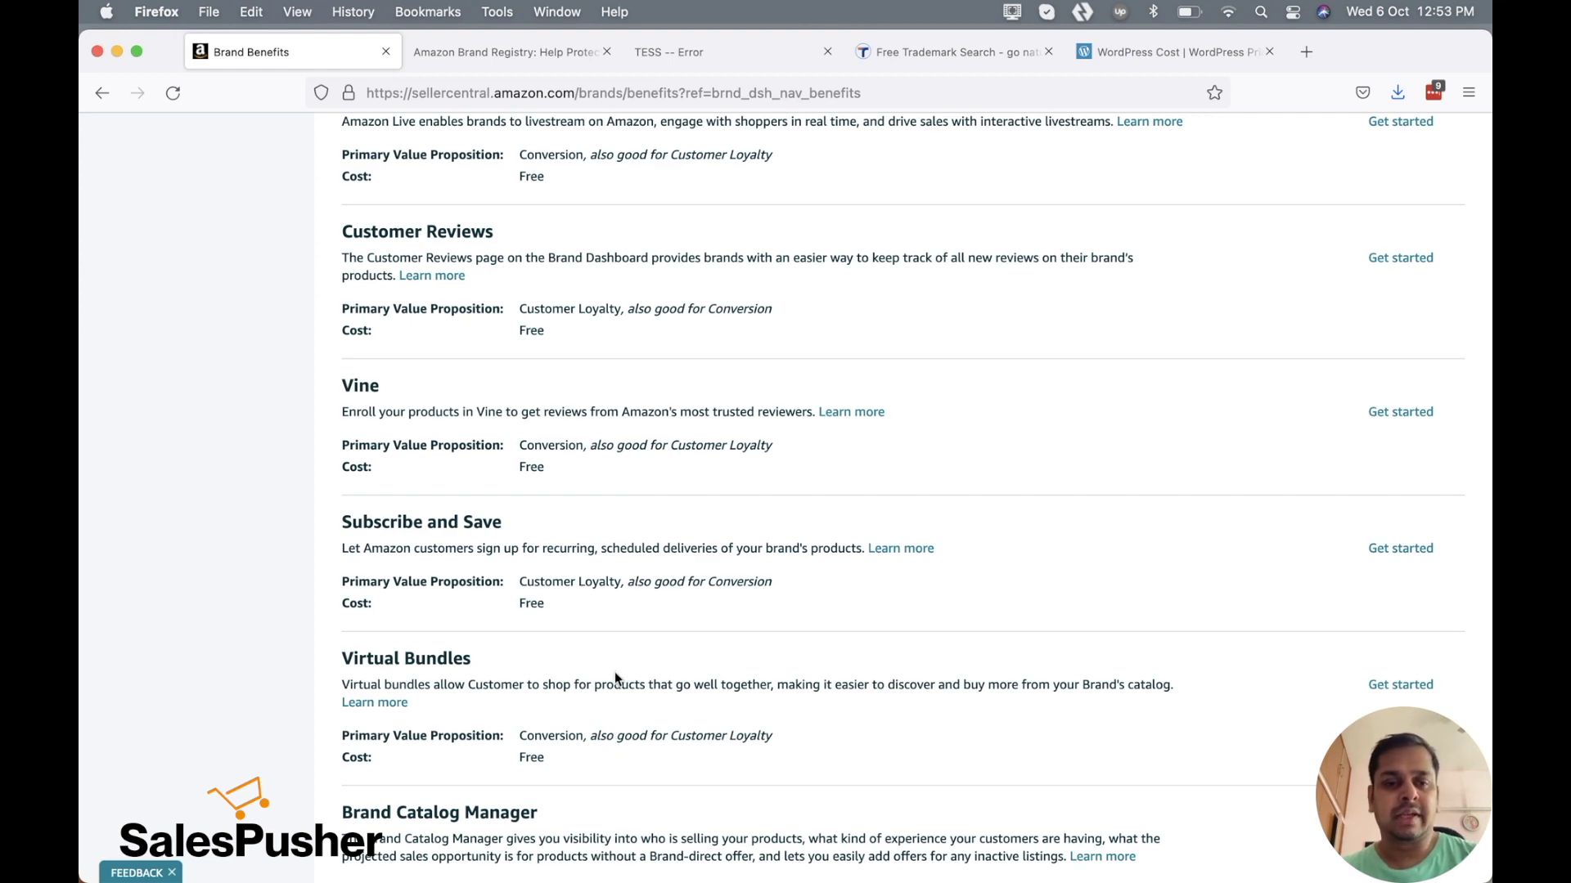
scroll(456, 738, down, 5)
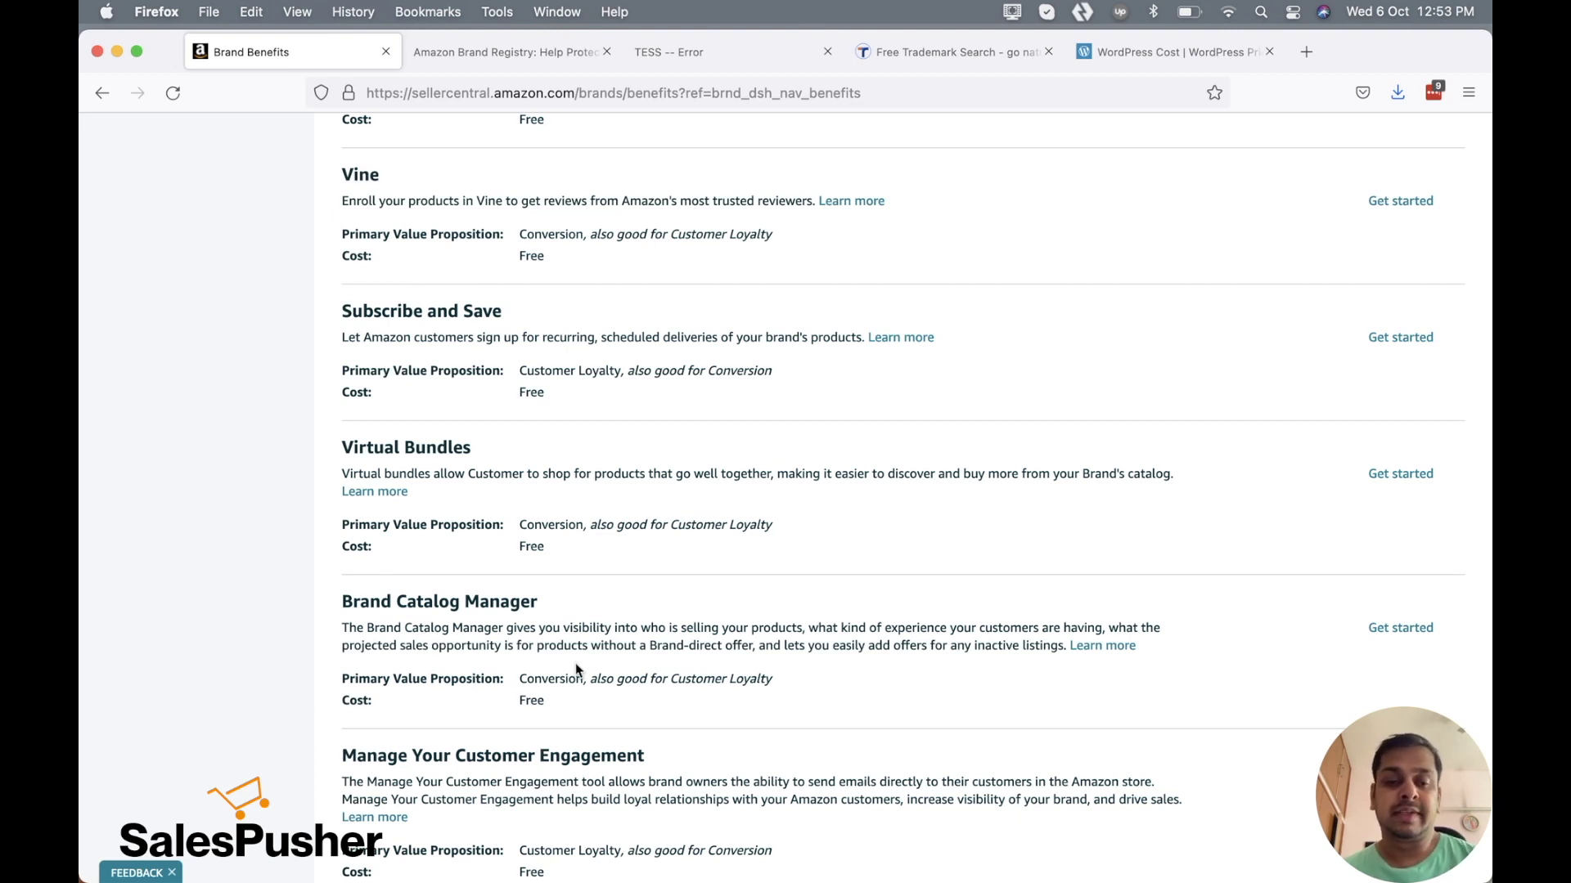
scroll(576, 669, down, 5)
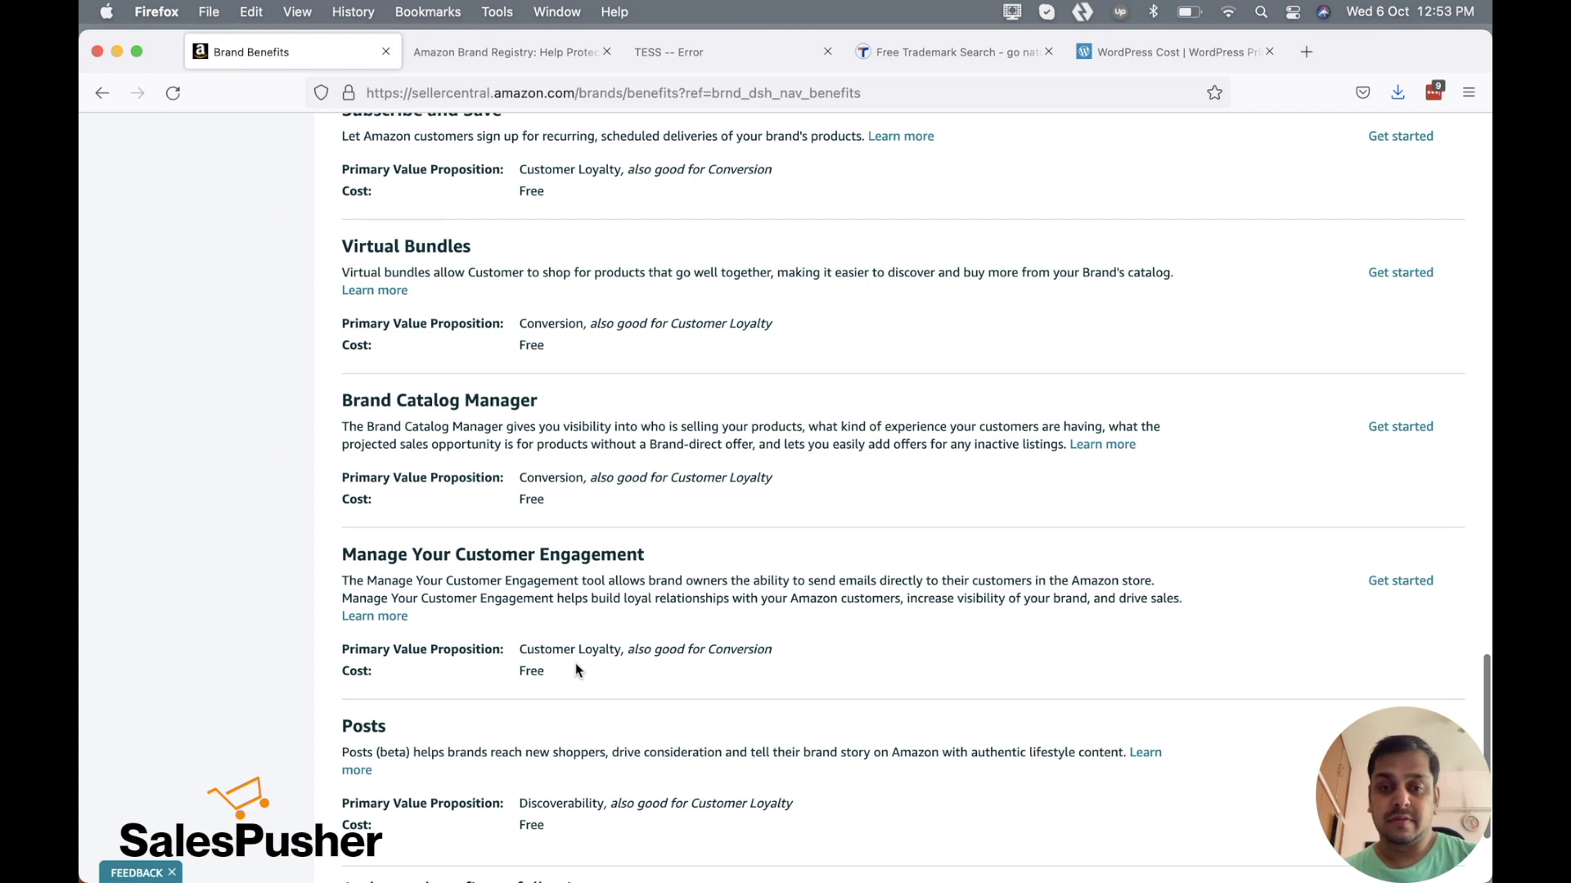
scroll(575, 669, down, 1)
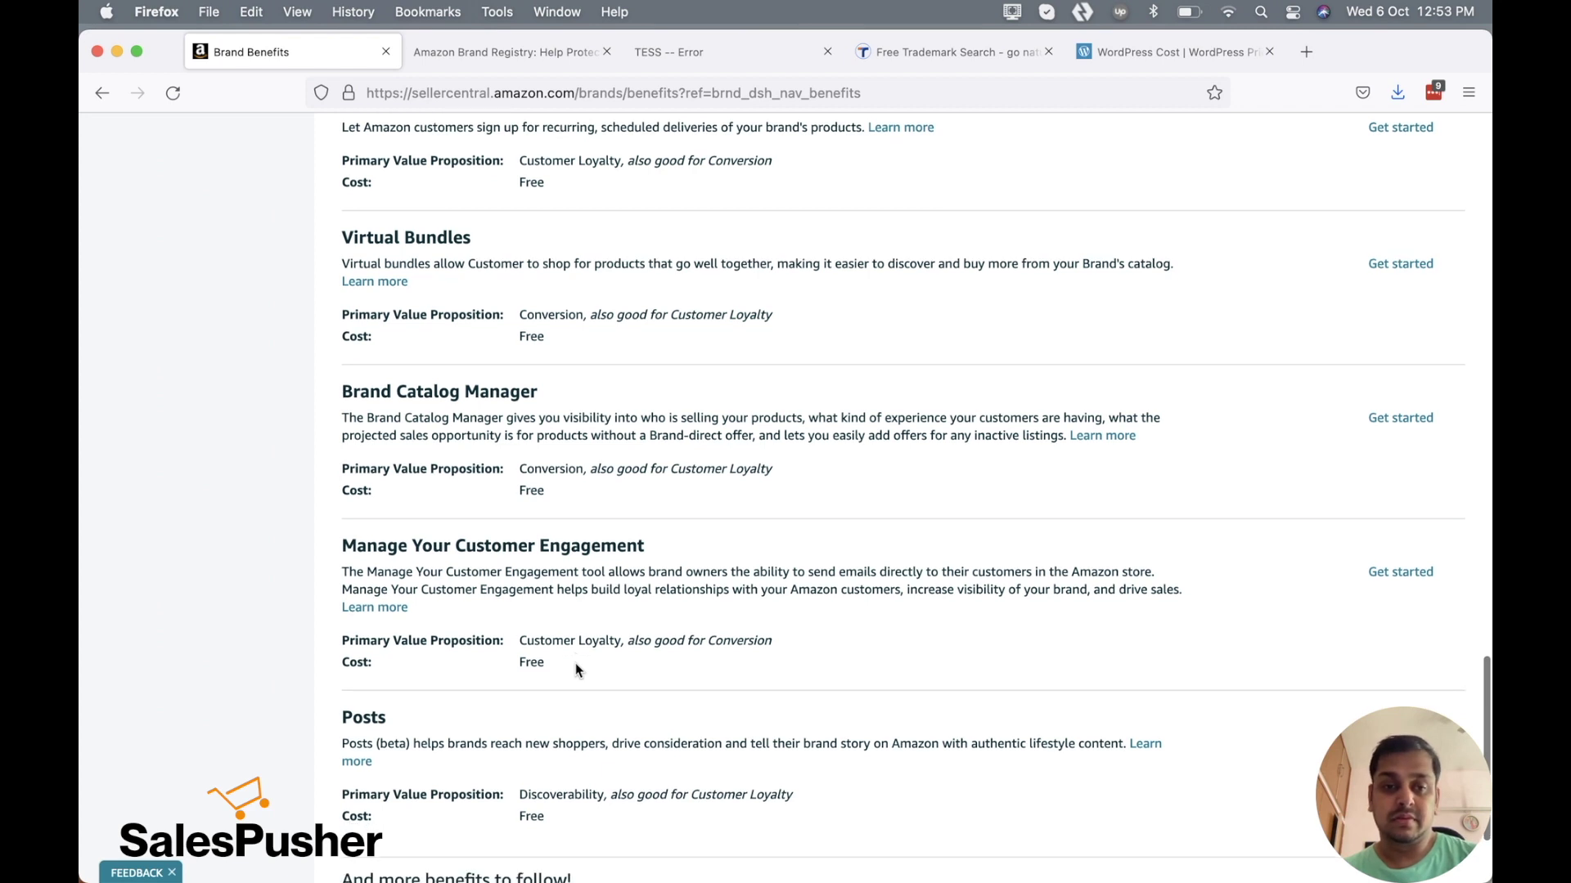
scroll(576, 669, down, 1)
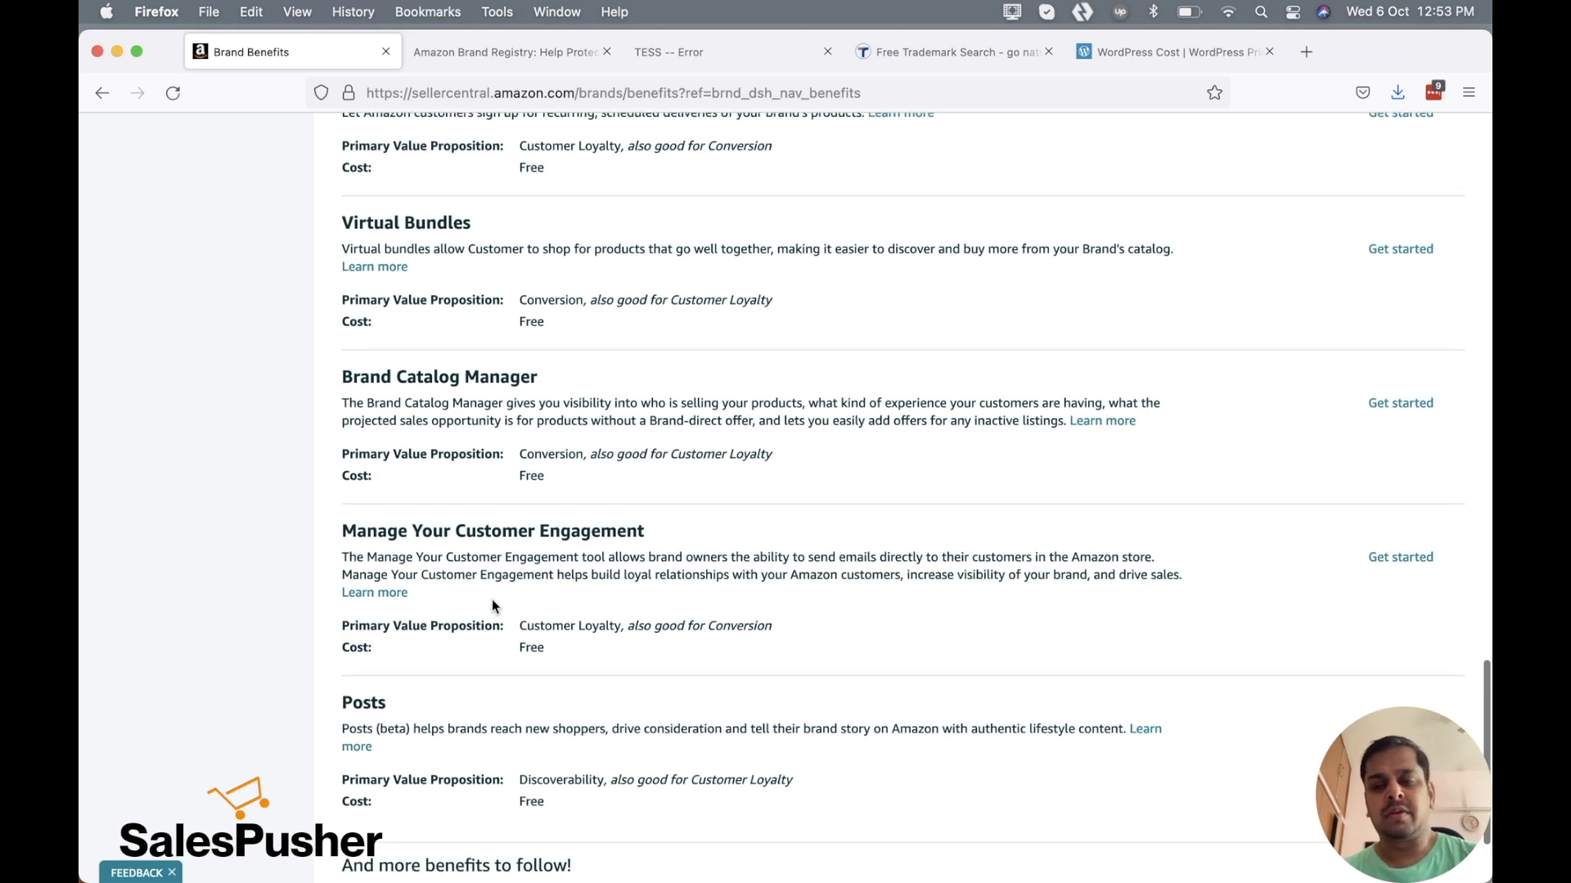
scroll(484, 622, down, 2)
scroll(475, 667, down, 3)
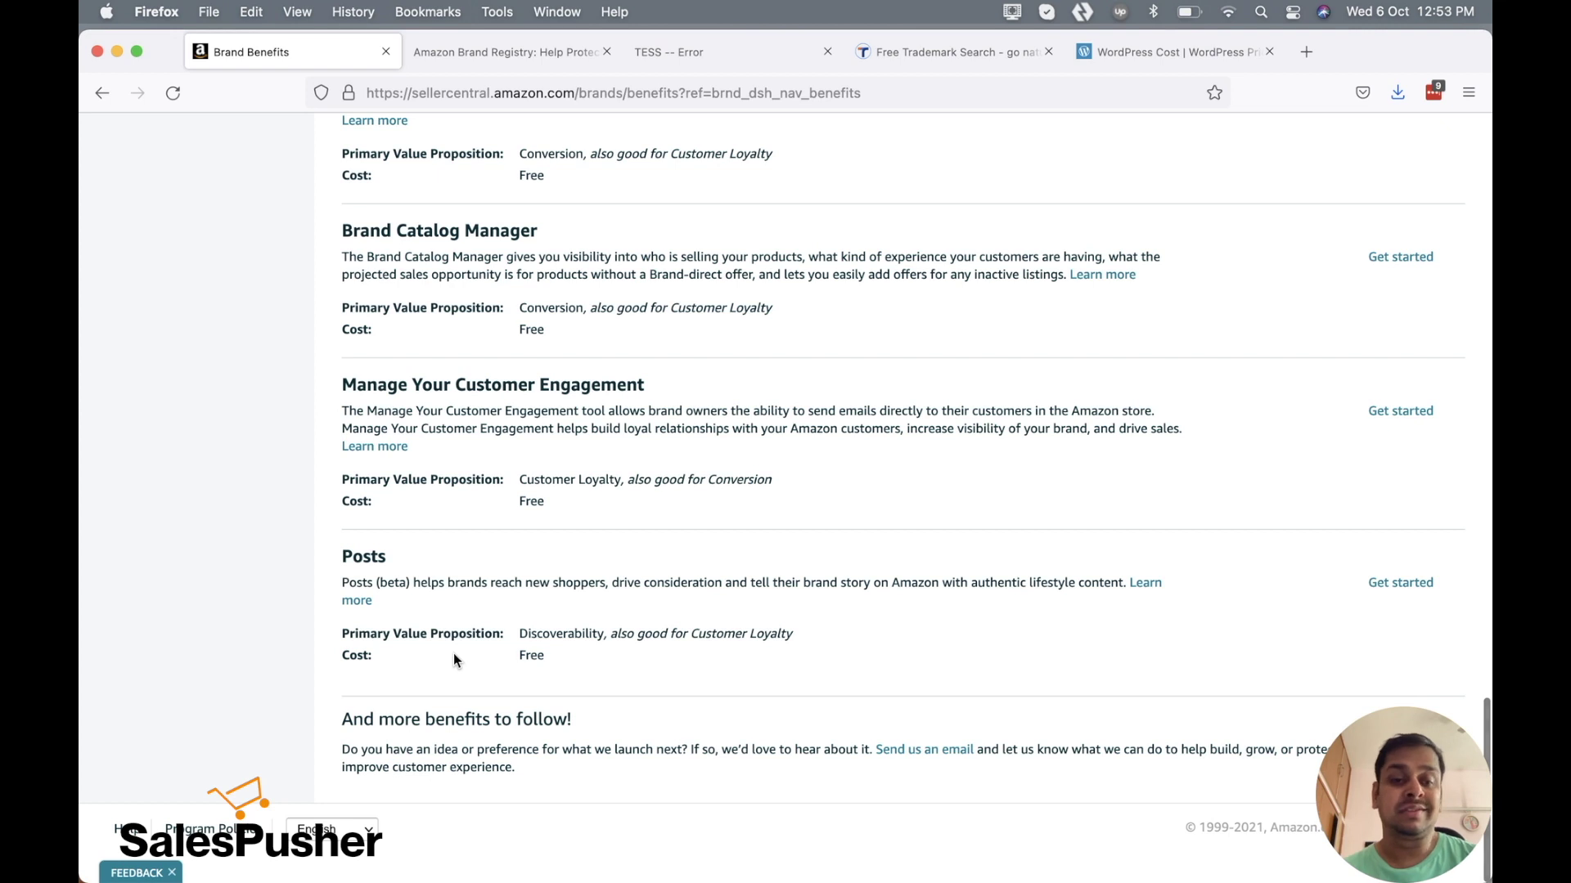
click(349, 600)
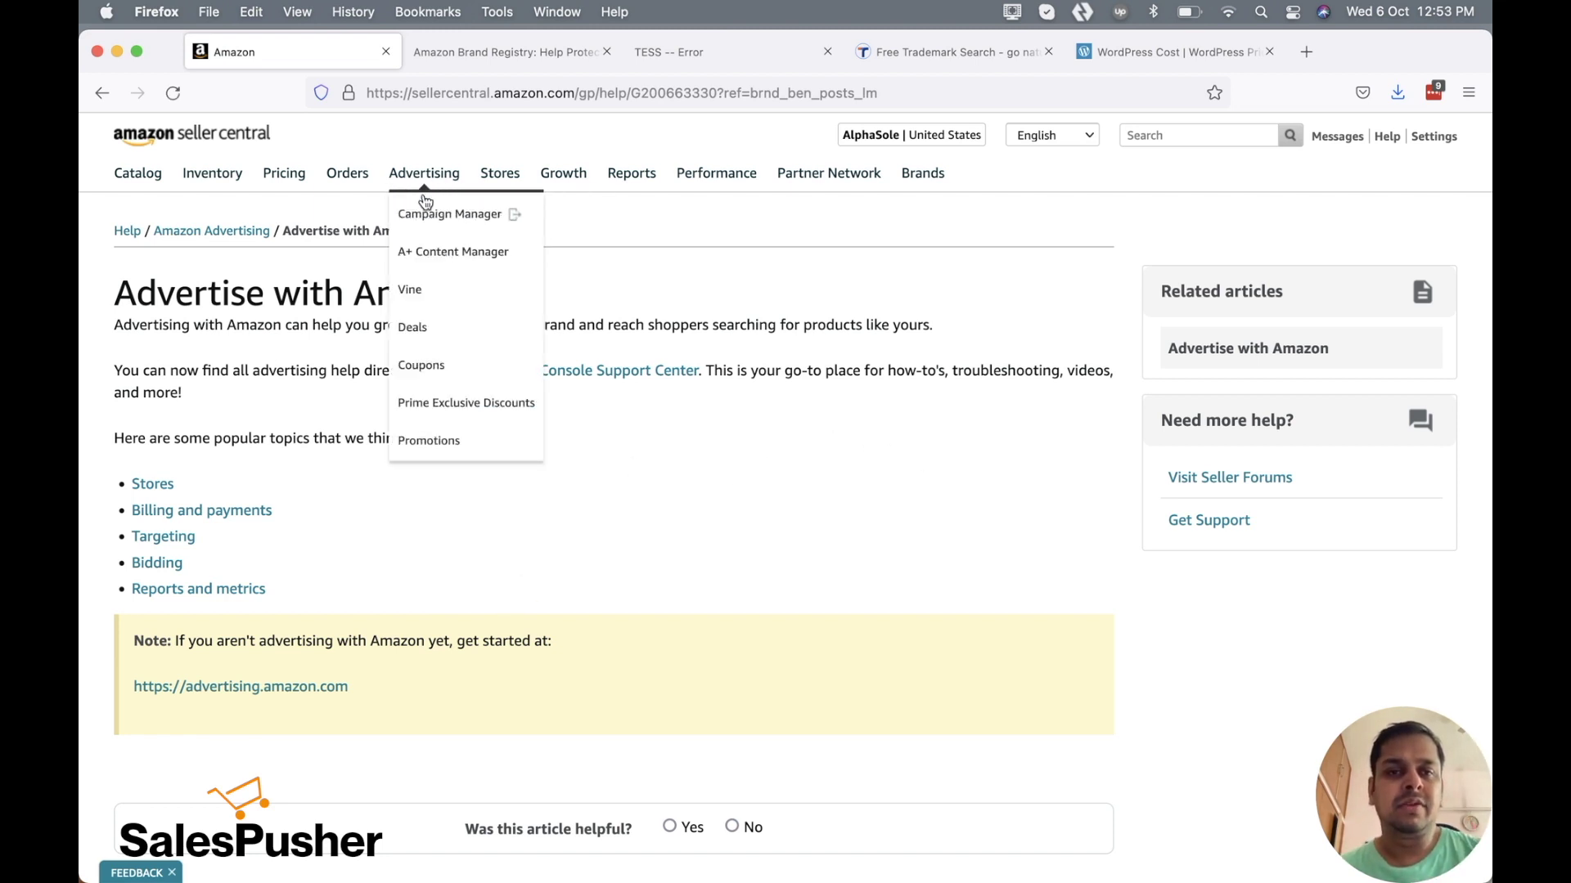
mouse_move(424, 174)
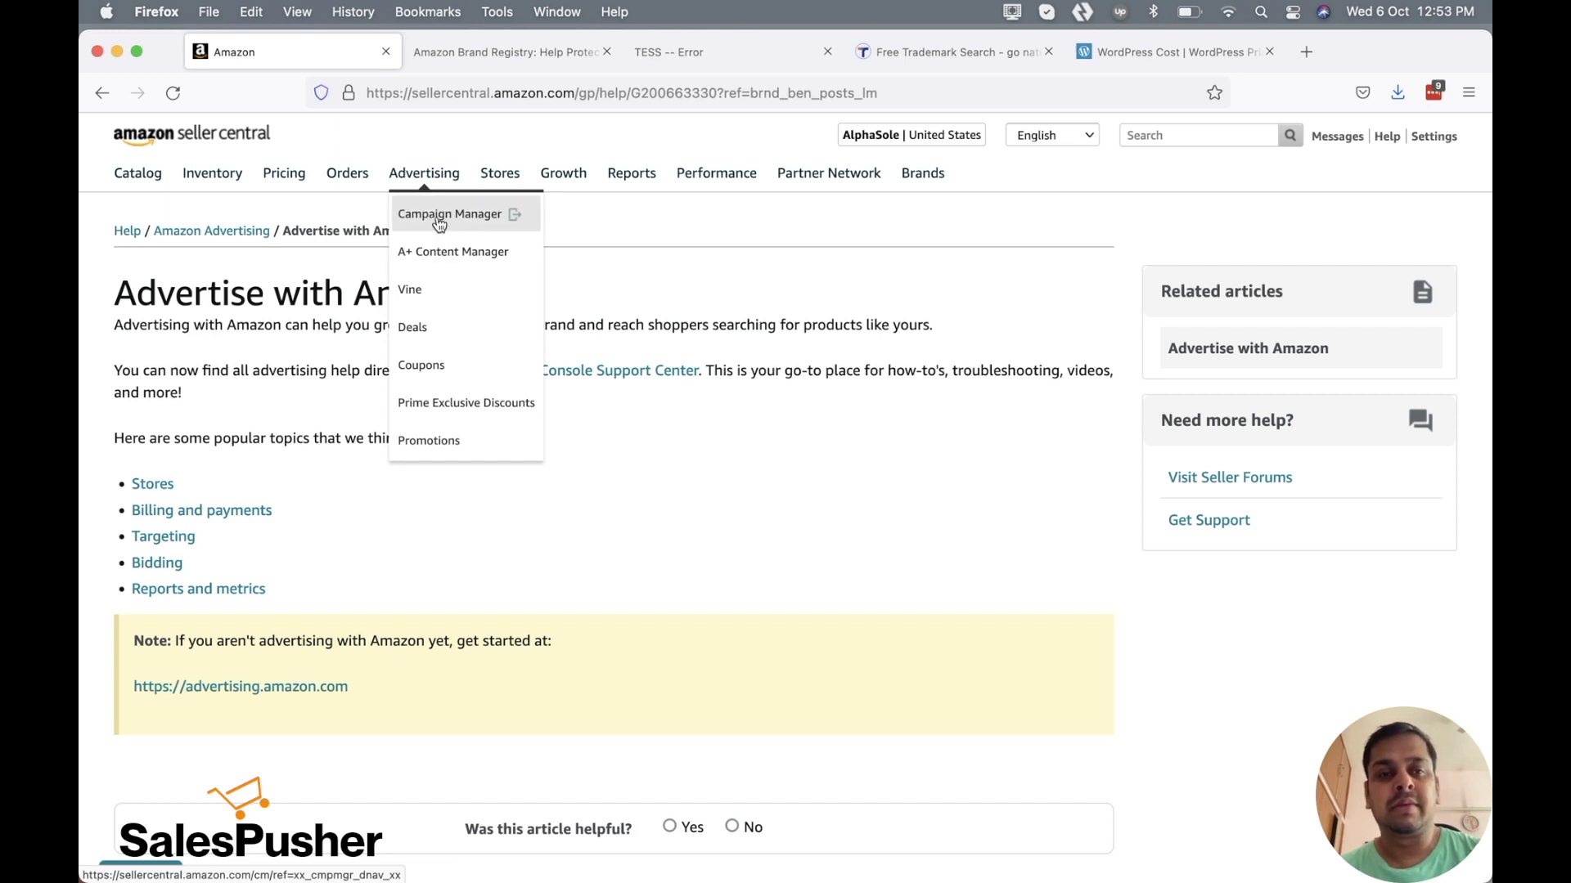
scroll(785, 533, left, 5)
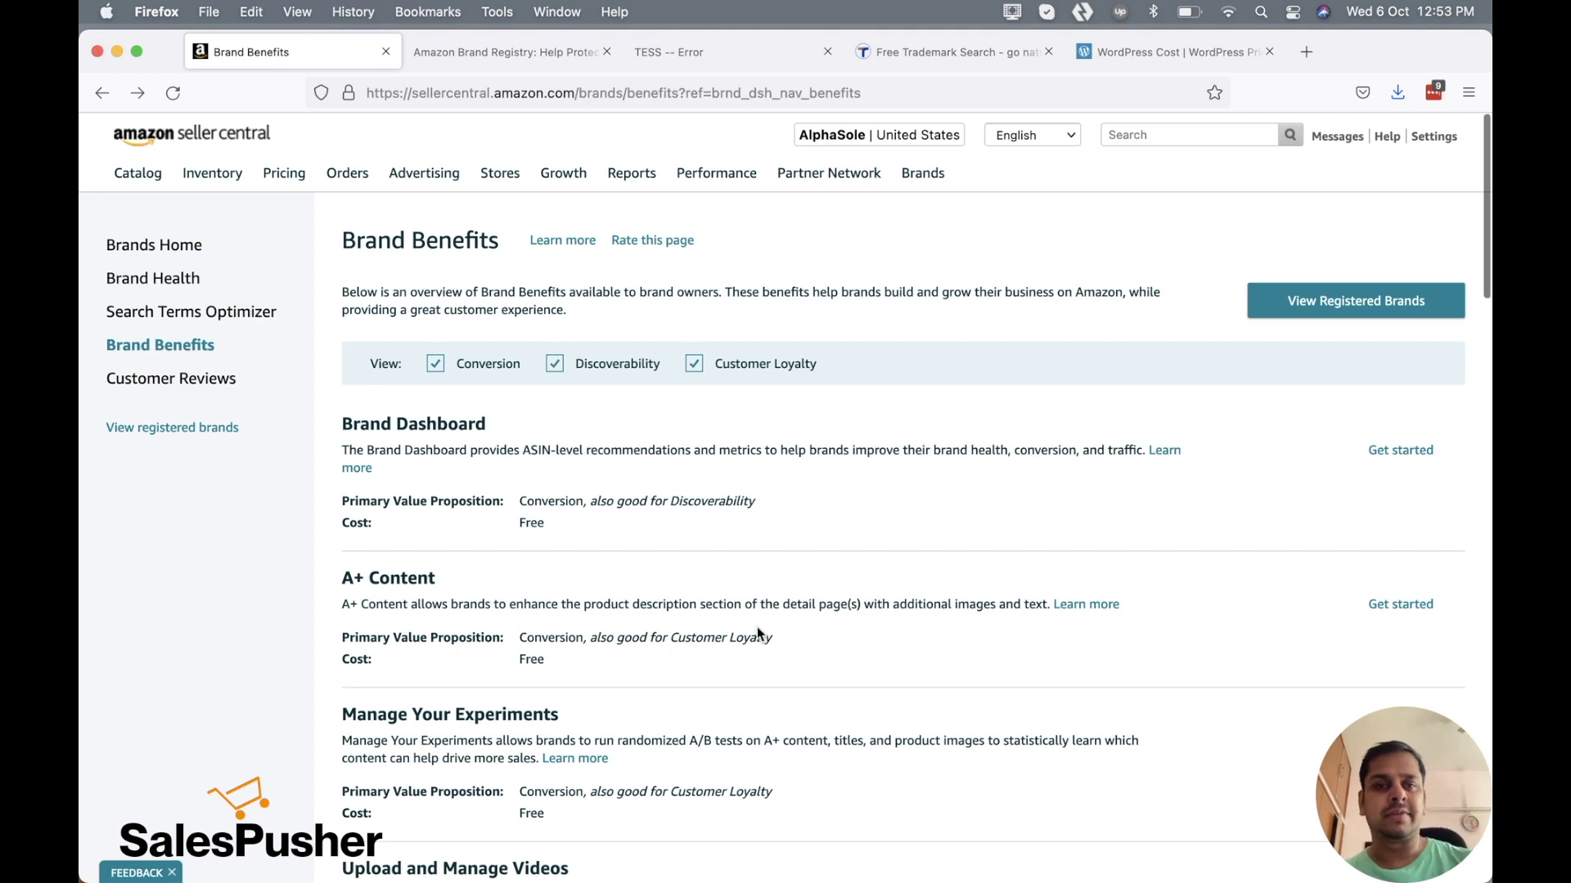
scroll(758, 635, down, 2)
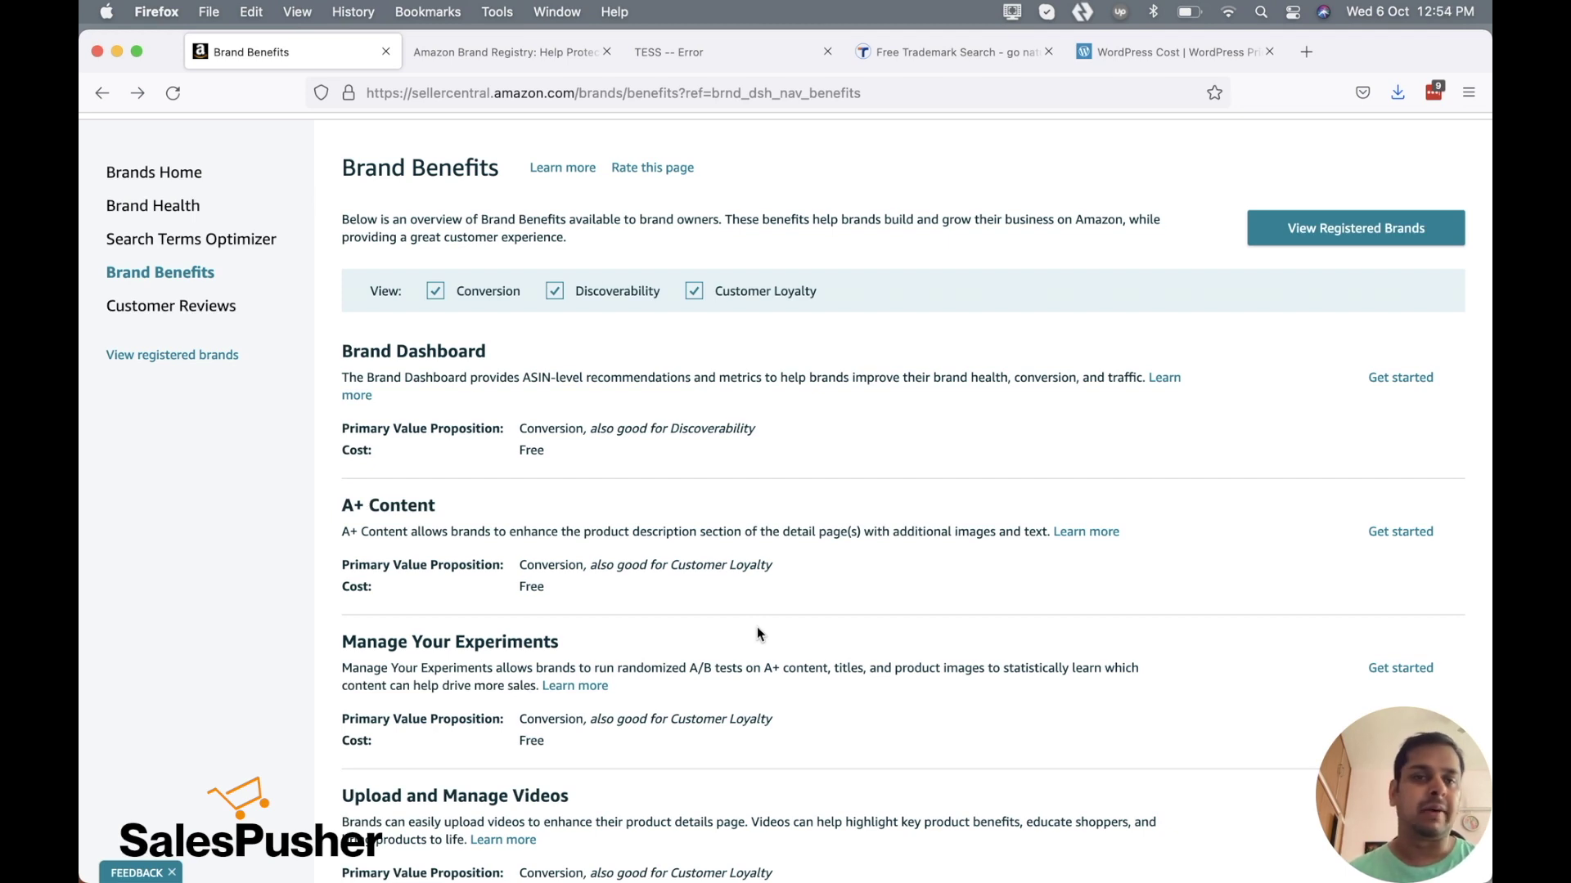
scroll(758, 630, down, 3)
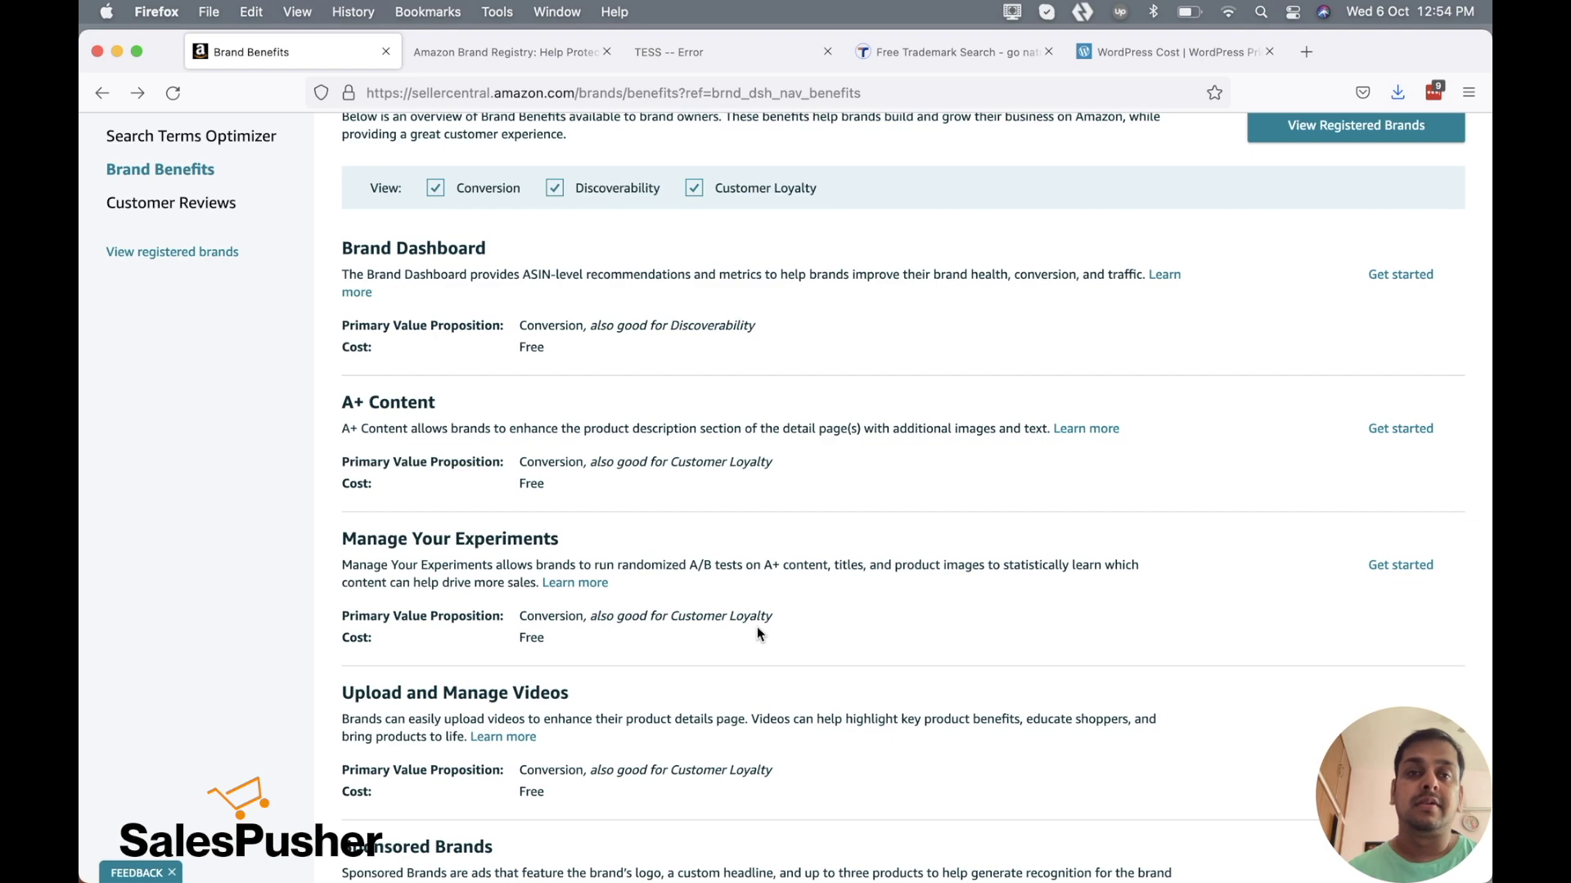
scroll(757, 628, up, 1)
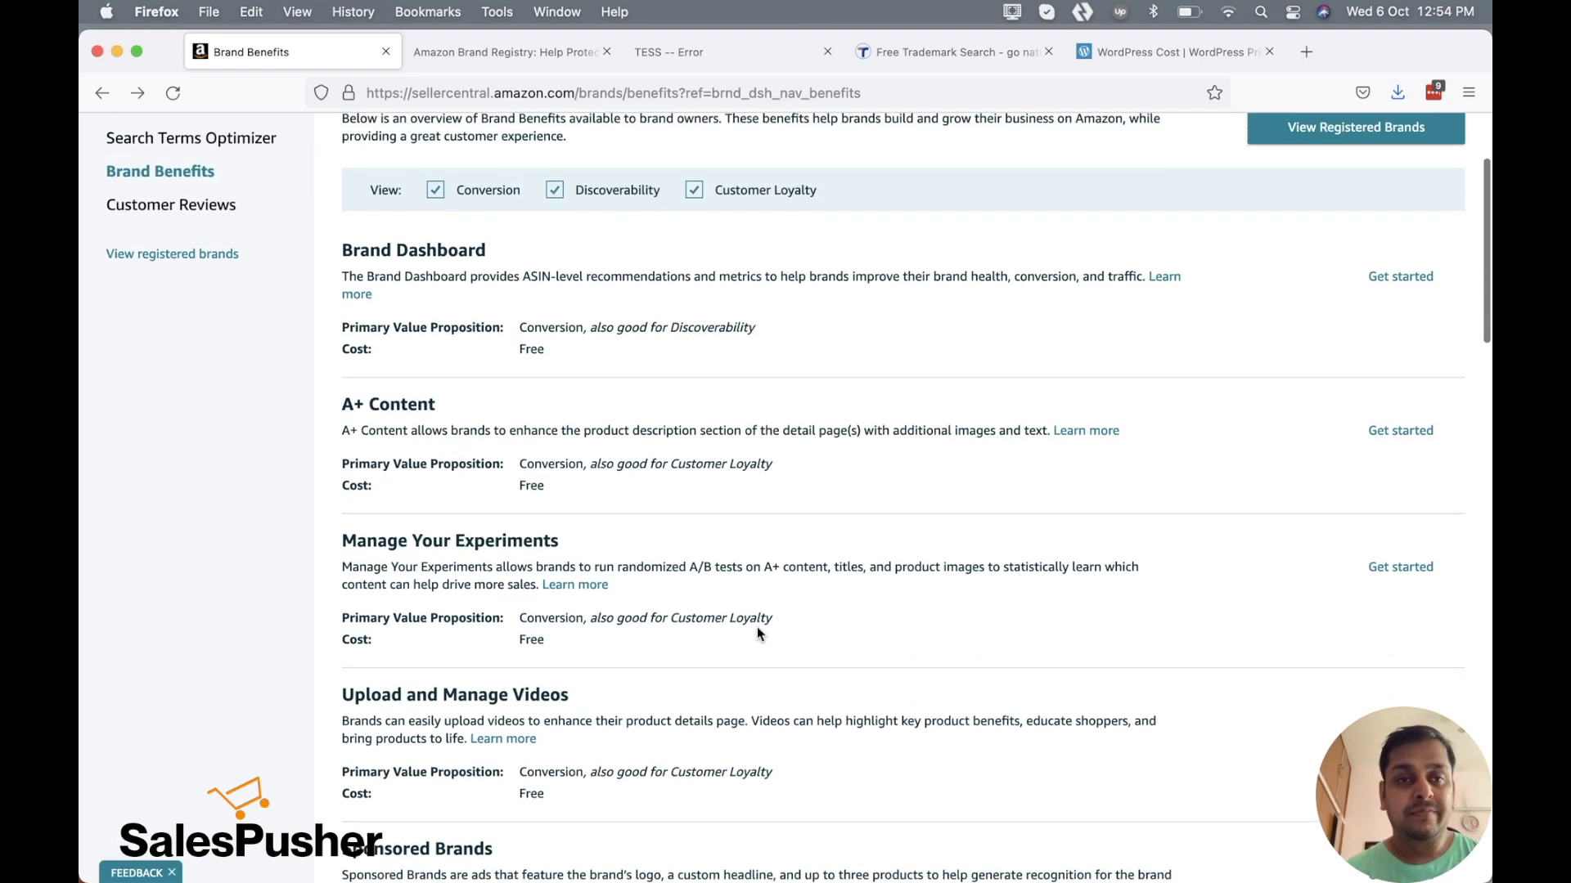
scroll(431, 453, down, 2)
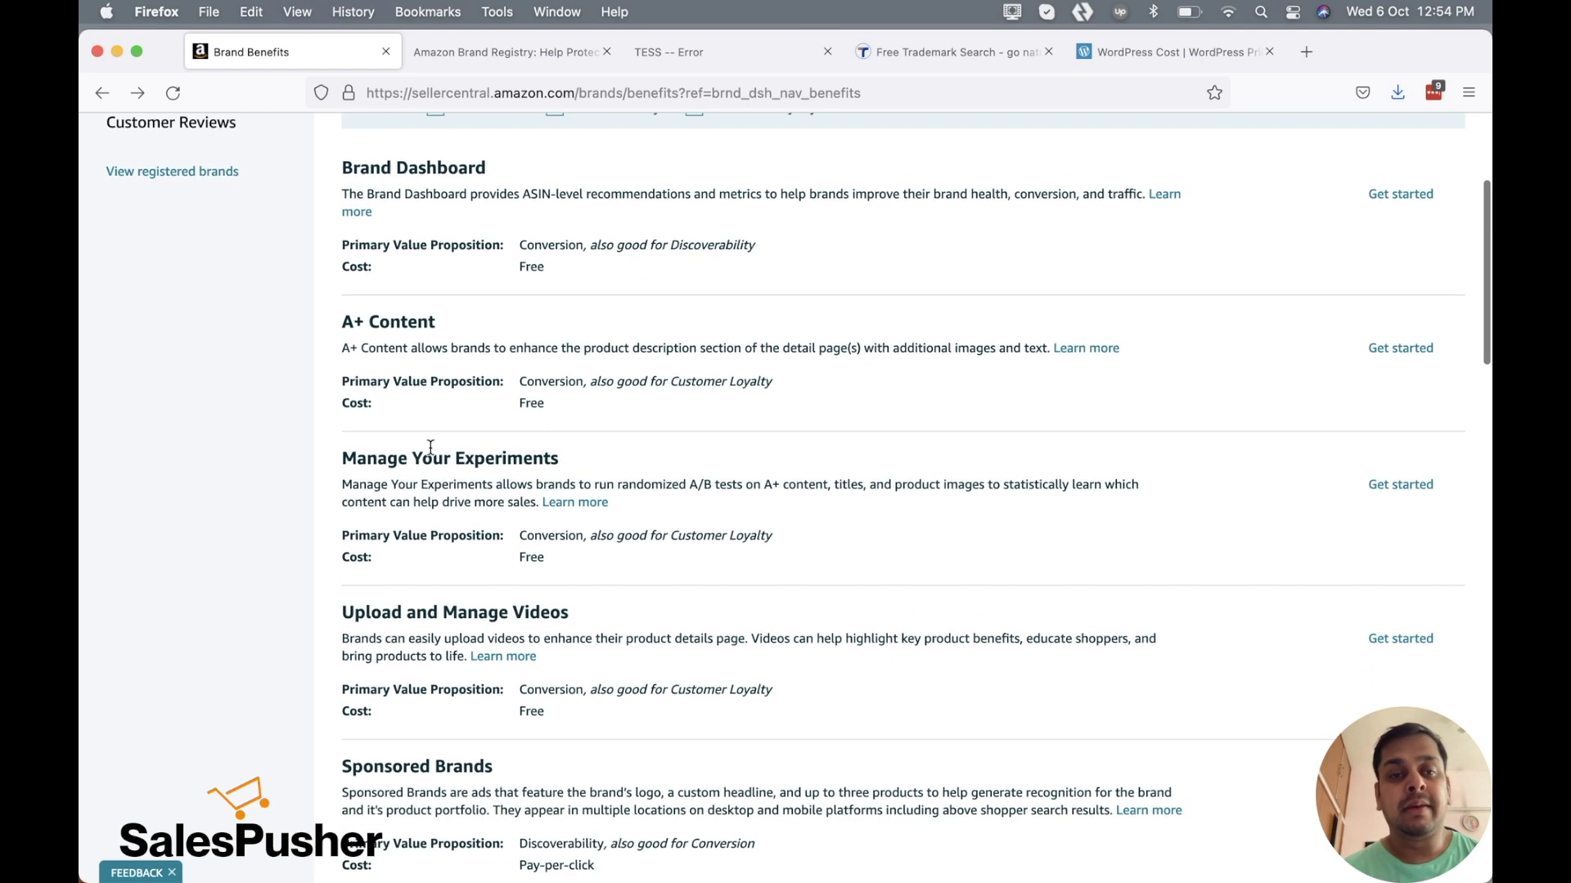
scroll(440, 460, down, 3)
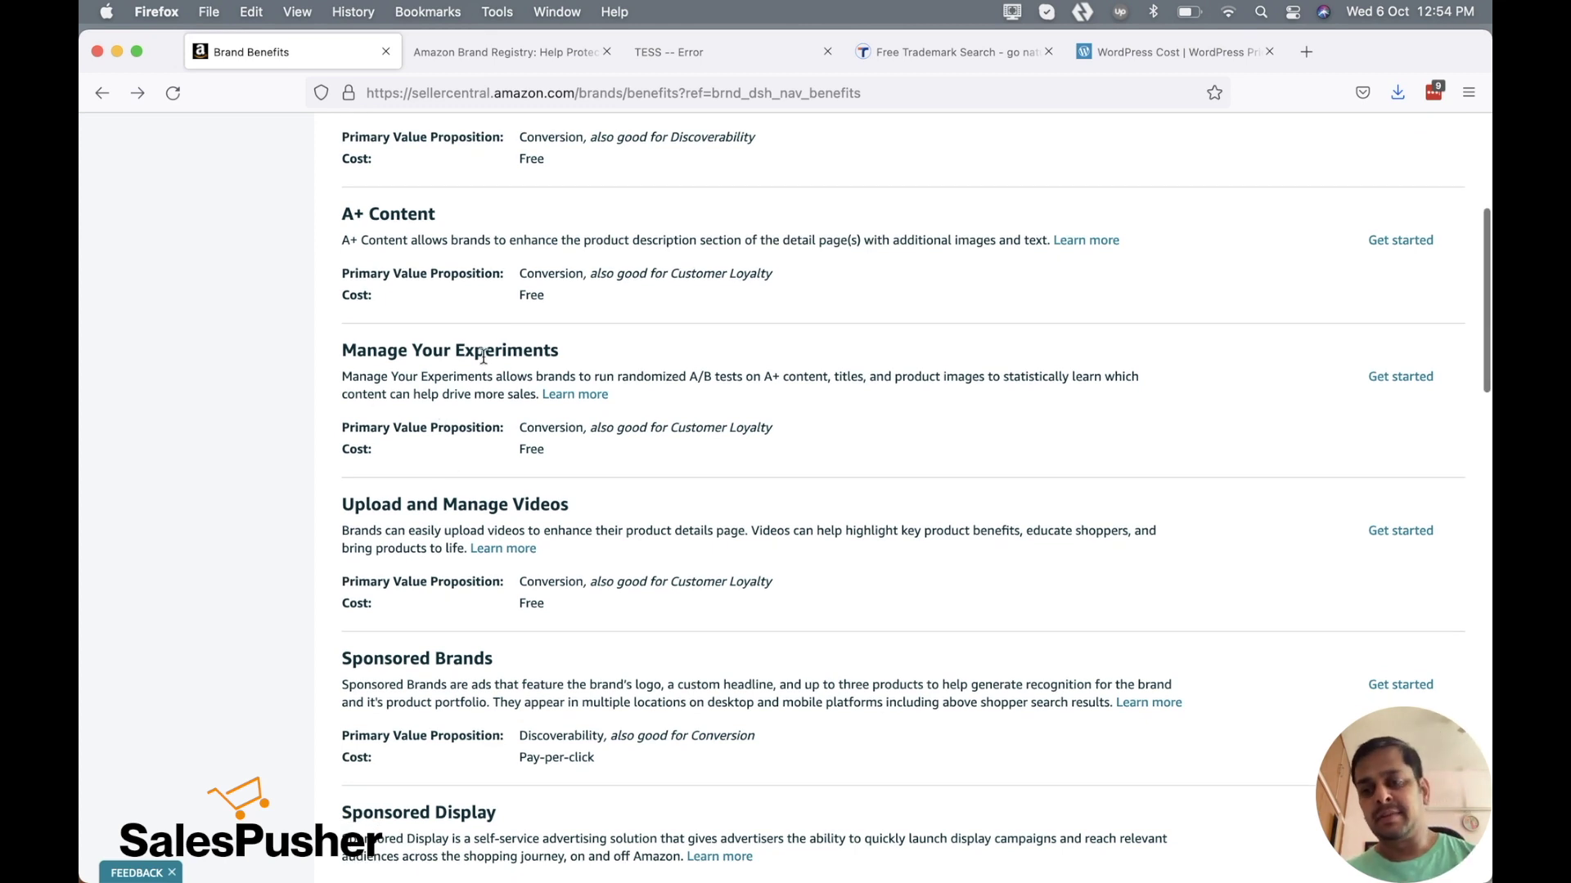
scroll(483, 358, up, 2)
scroll(483, 358, up, 1)
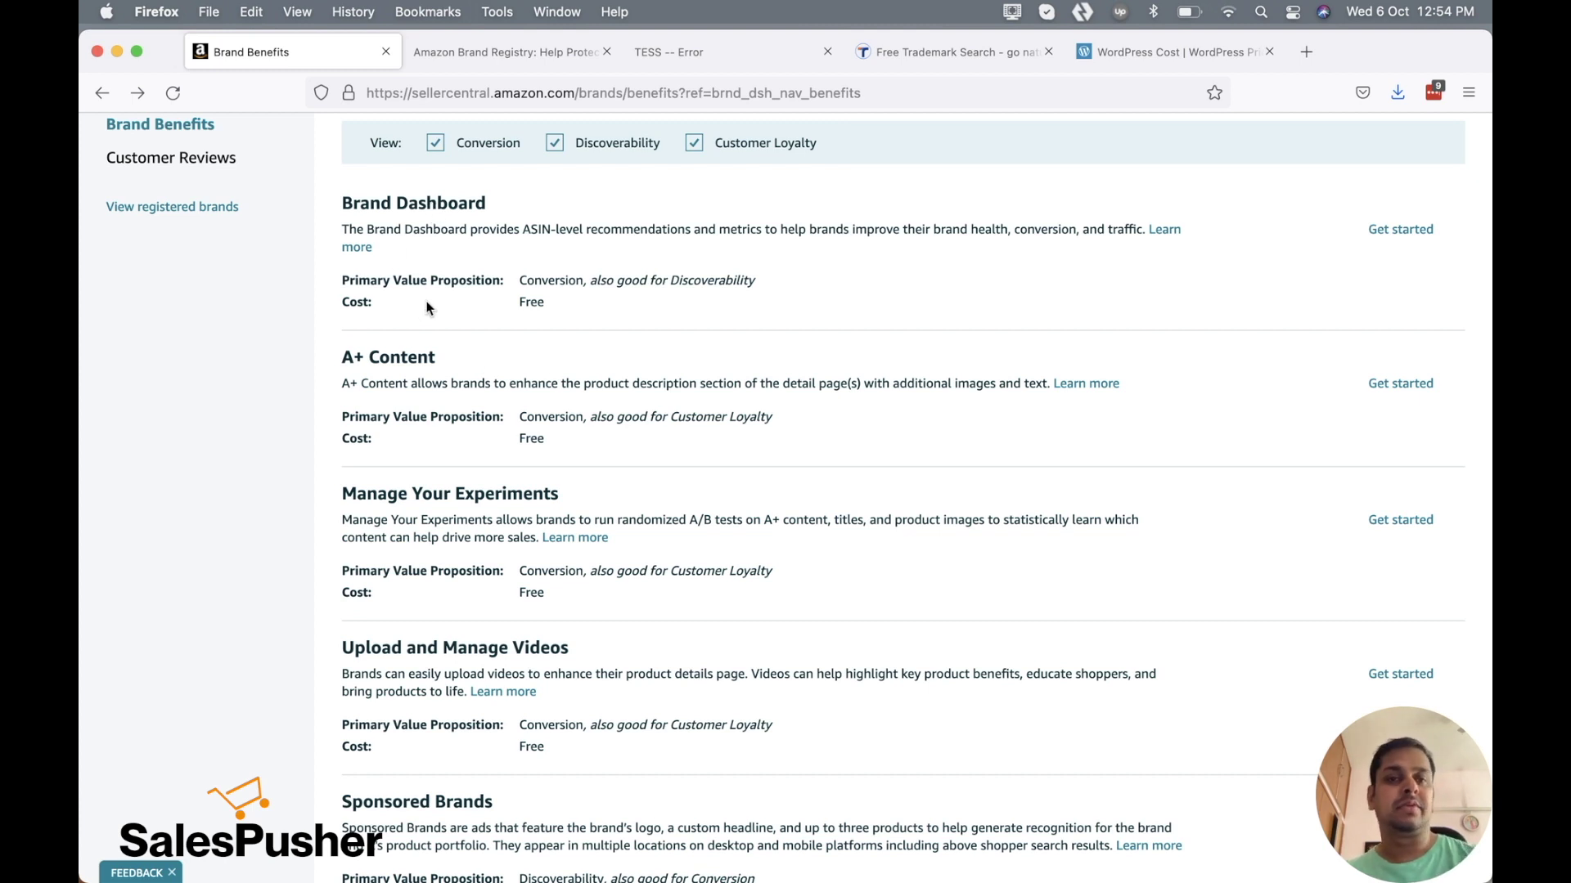
scroll(426, 307, up, 1)
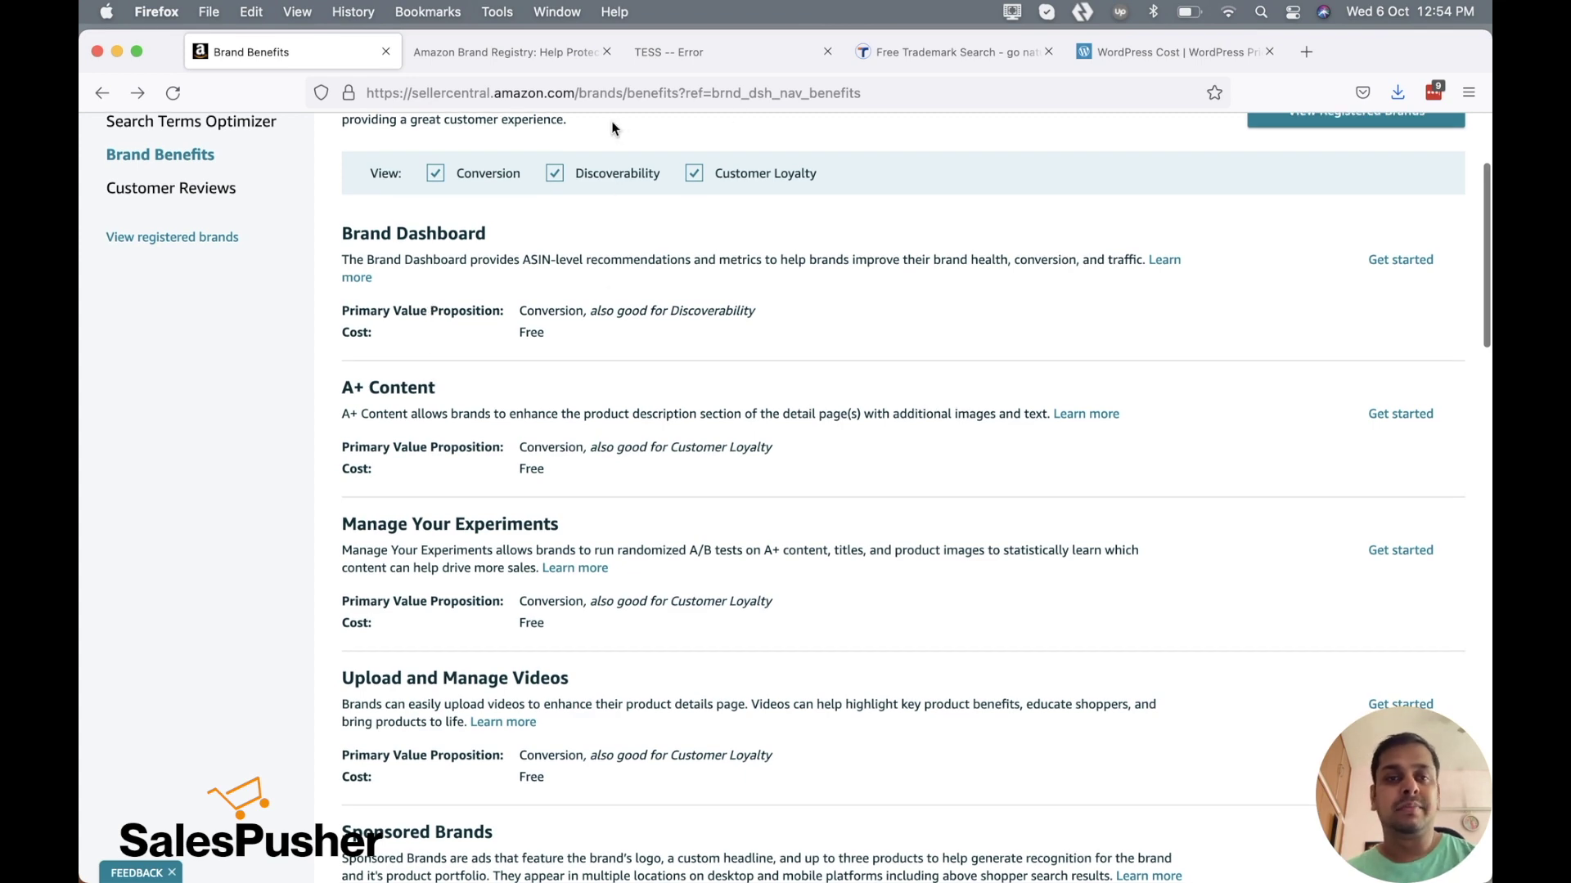
click(547, 57)
Go to amazon.com and search for 'turmeric curcumin'
click(576, 93)
text(a)
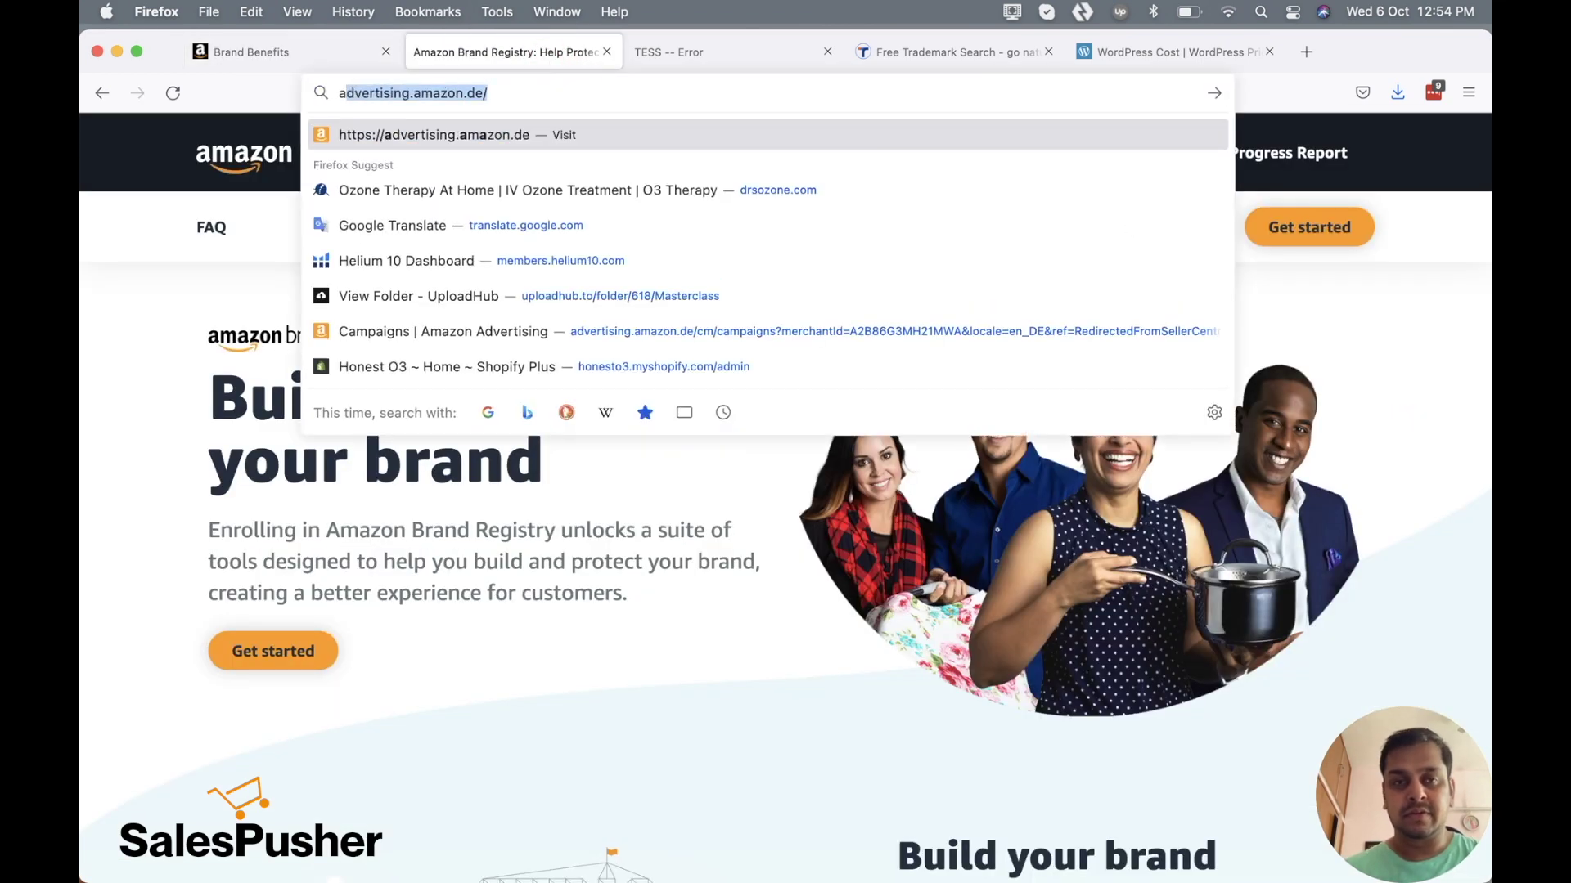
text(mazon.co)
key(Return)
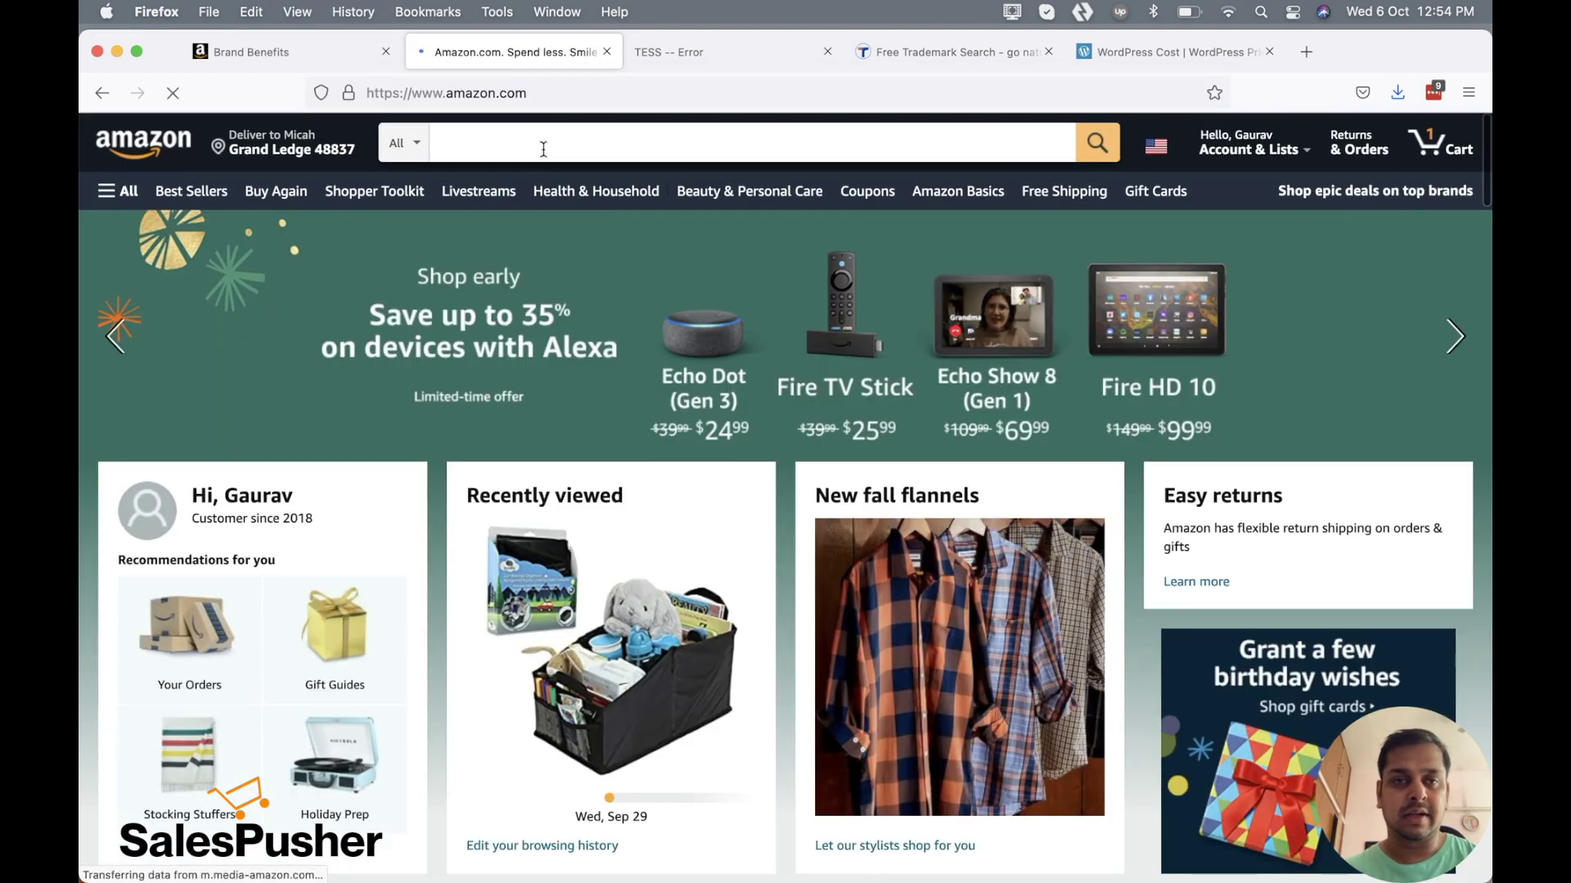
click(544, 148)
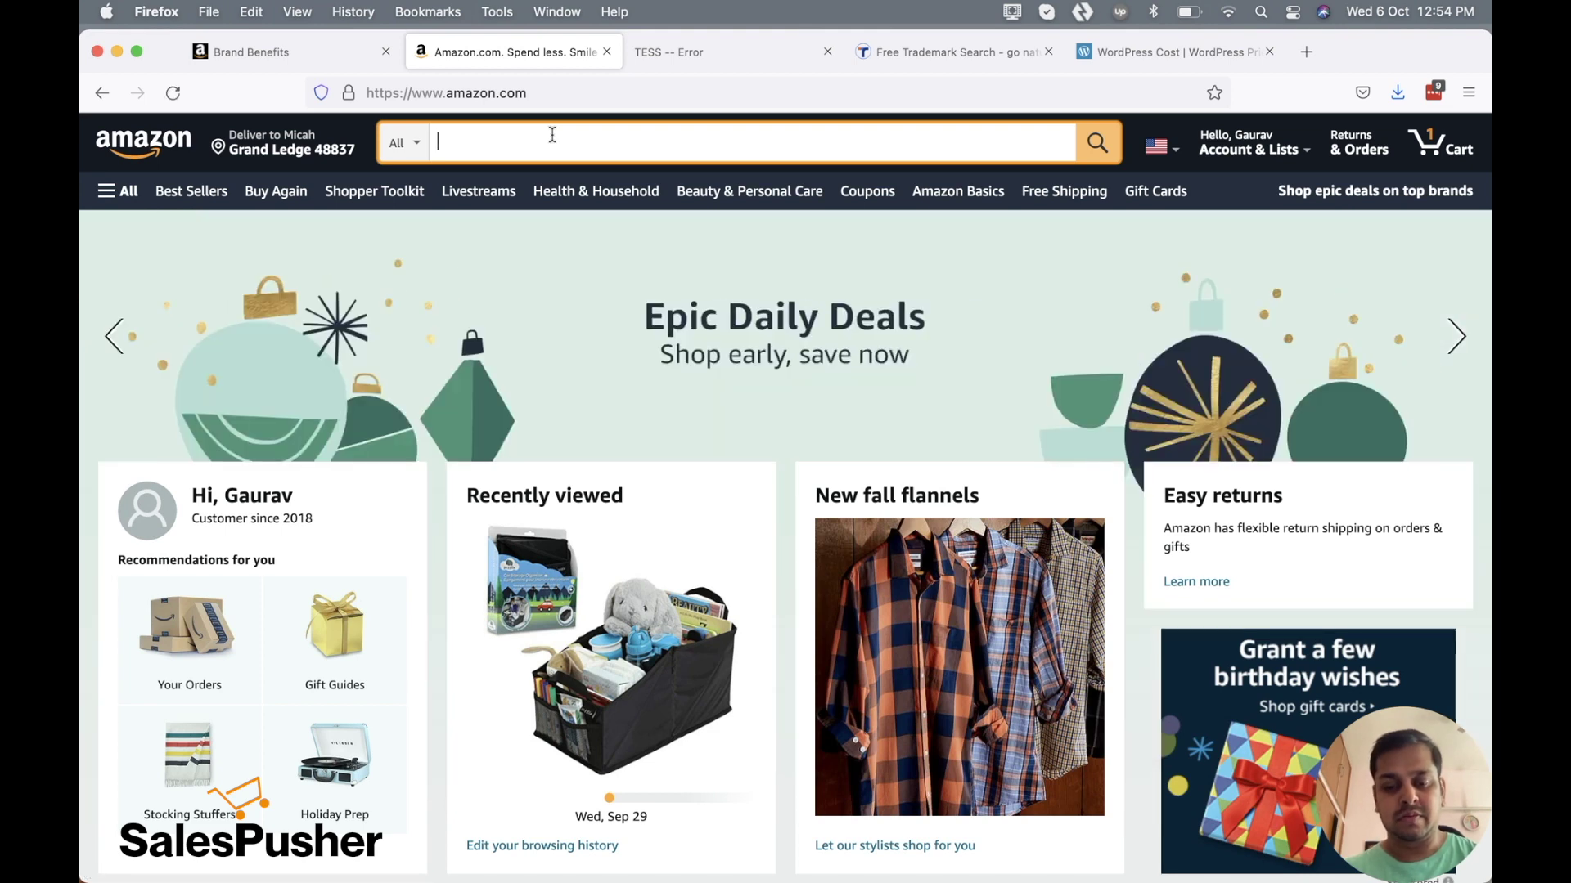
text(turne)
key(BackSpace)
key(BackSpace)
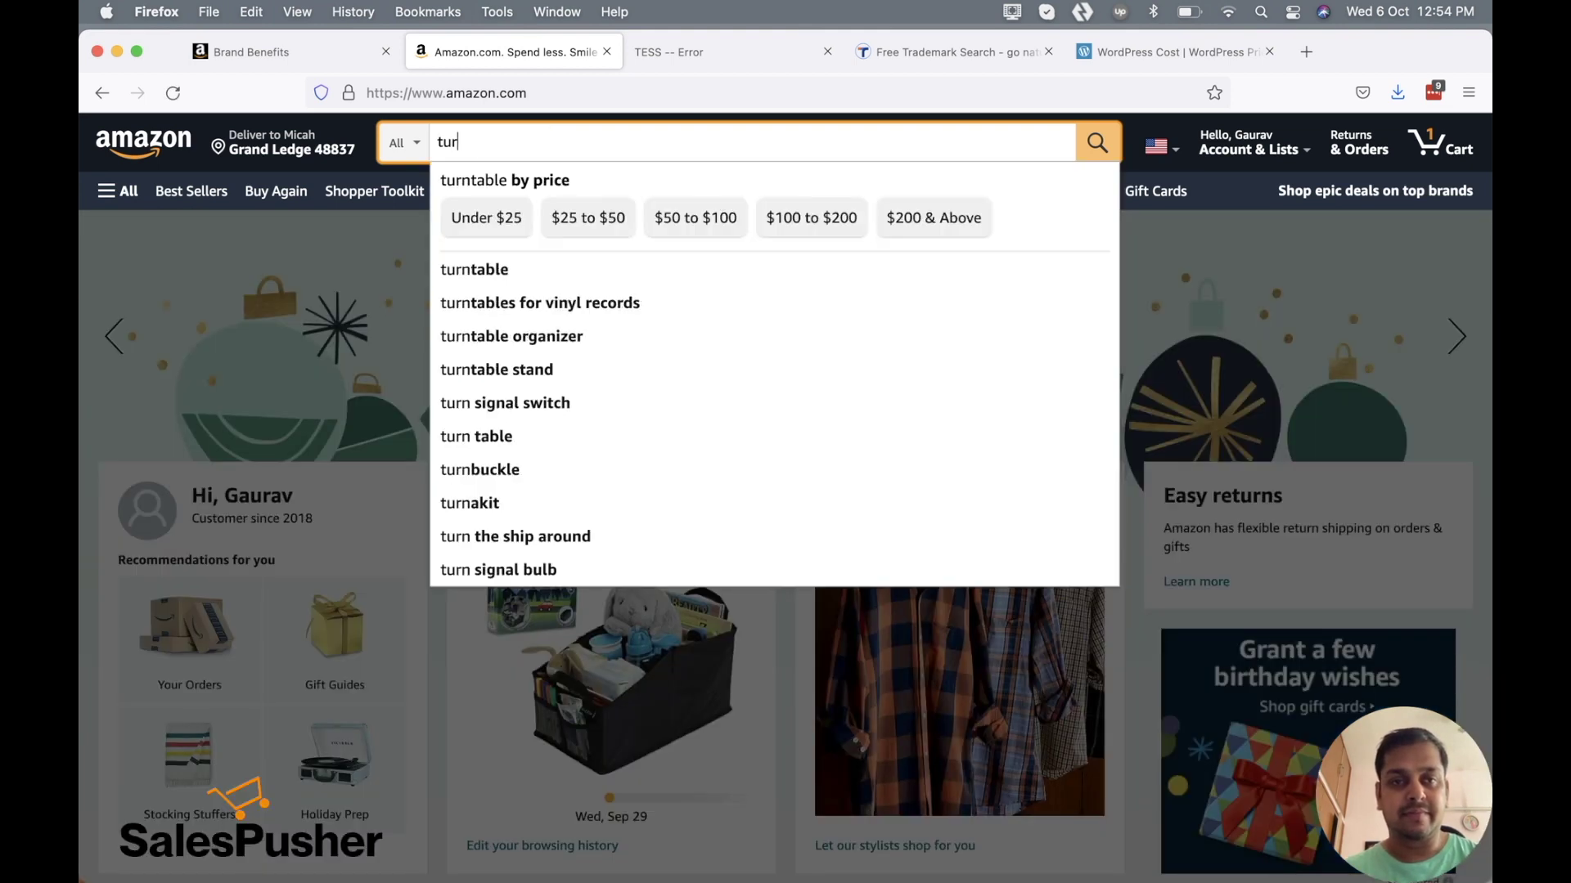
text(meric)
key(Down)
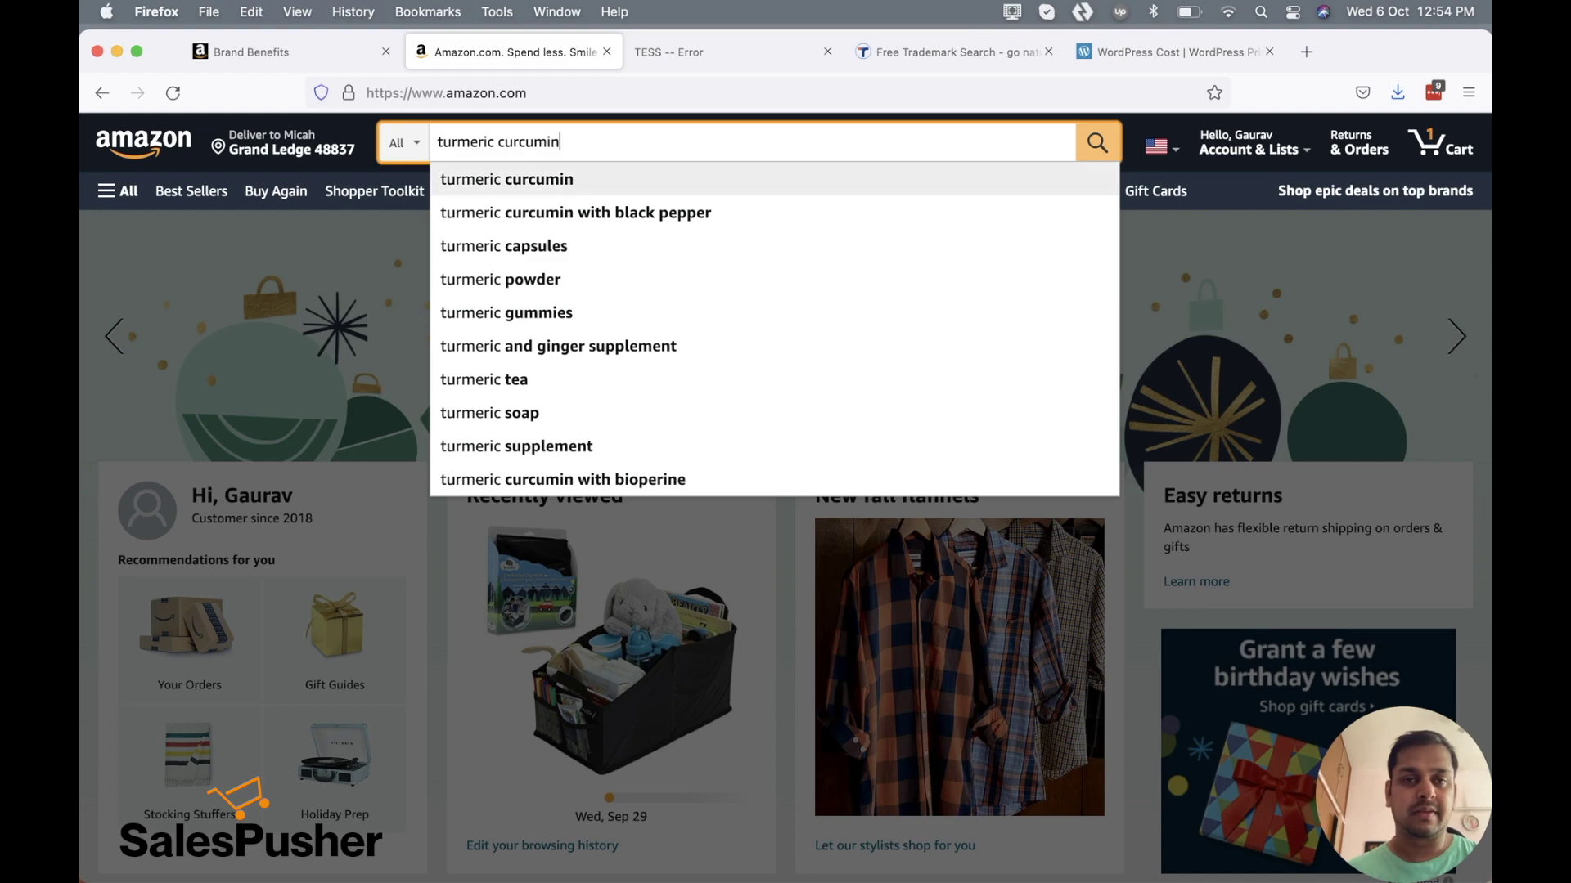
key(Return)
Open the Nature's Nutrition Turmeric Curcumin listing from the search results
scroll(641, 454, down, 5)
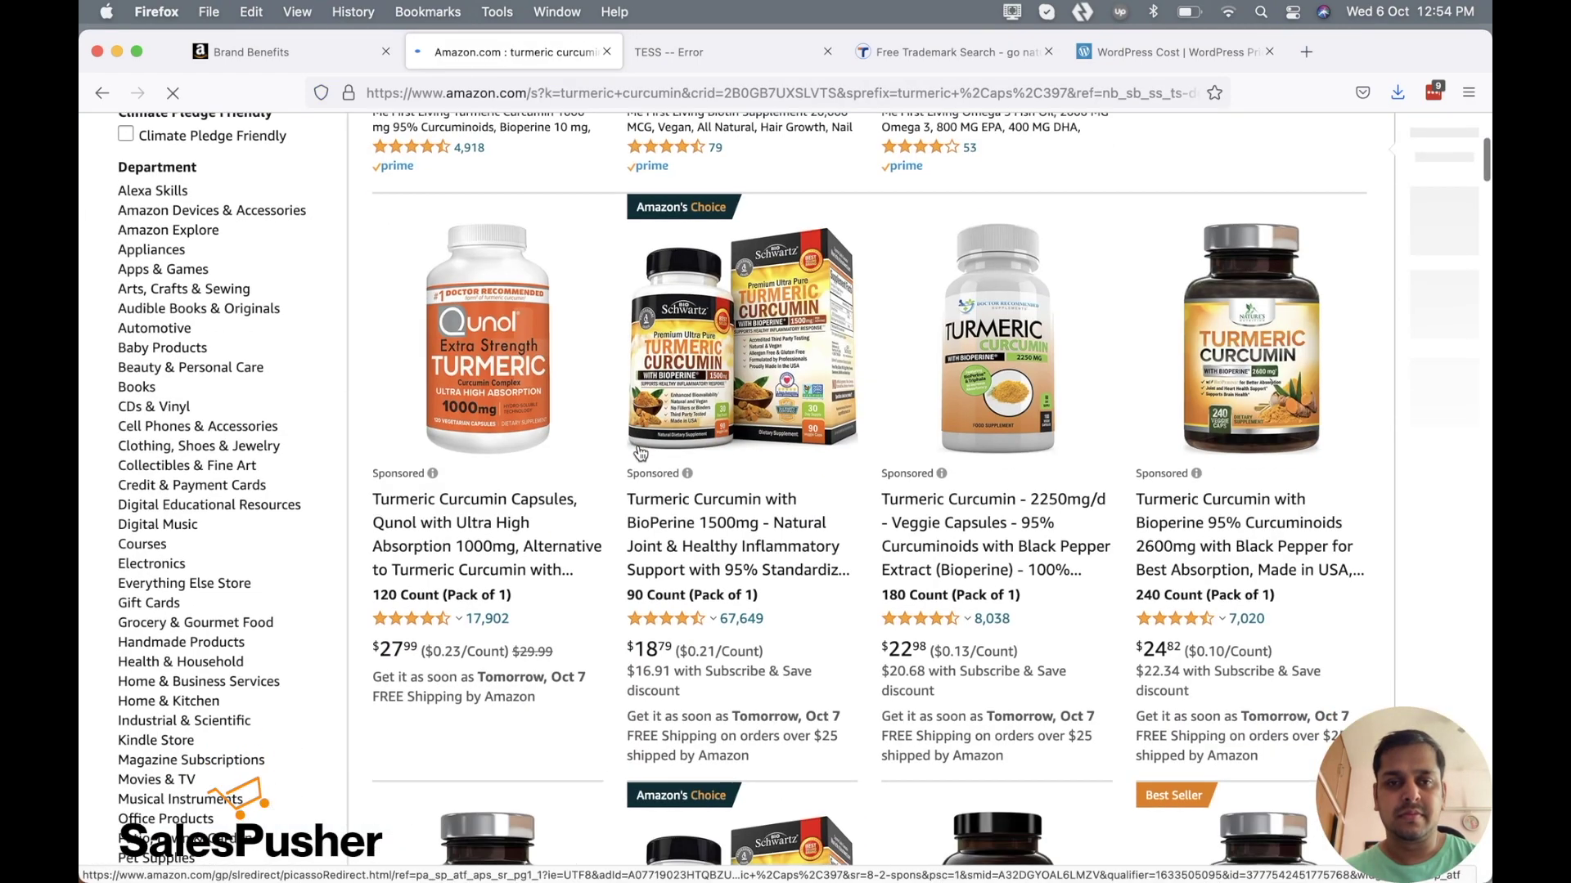
scroll(772, 475, down, 5)
click(452, 691)
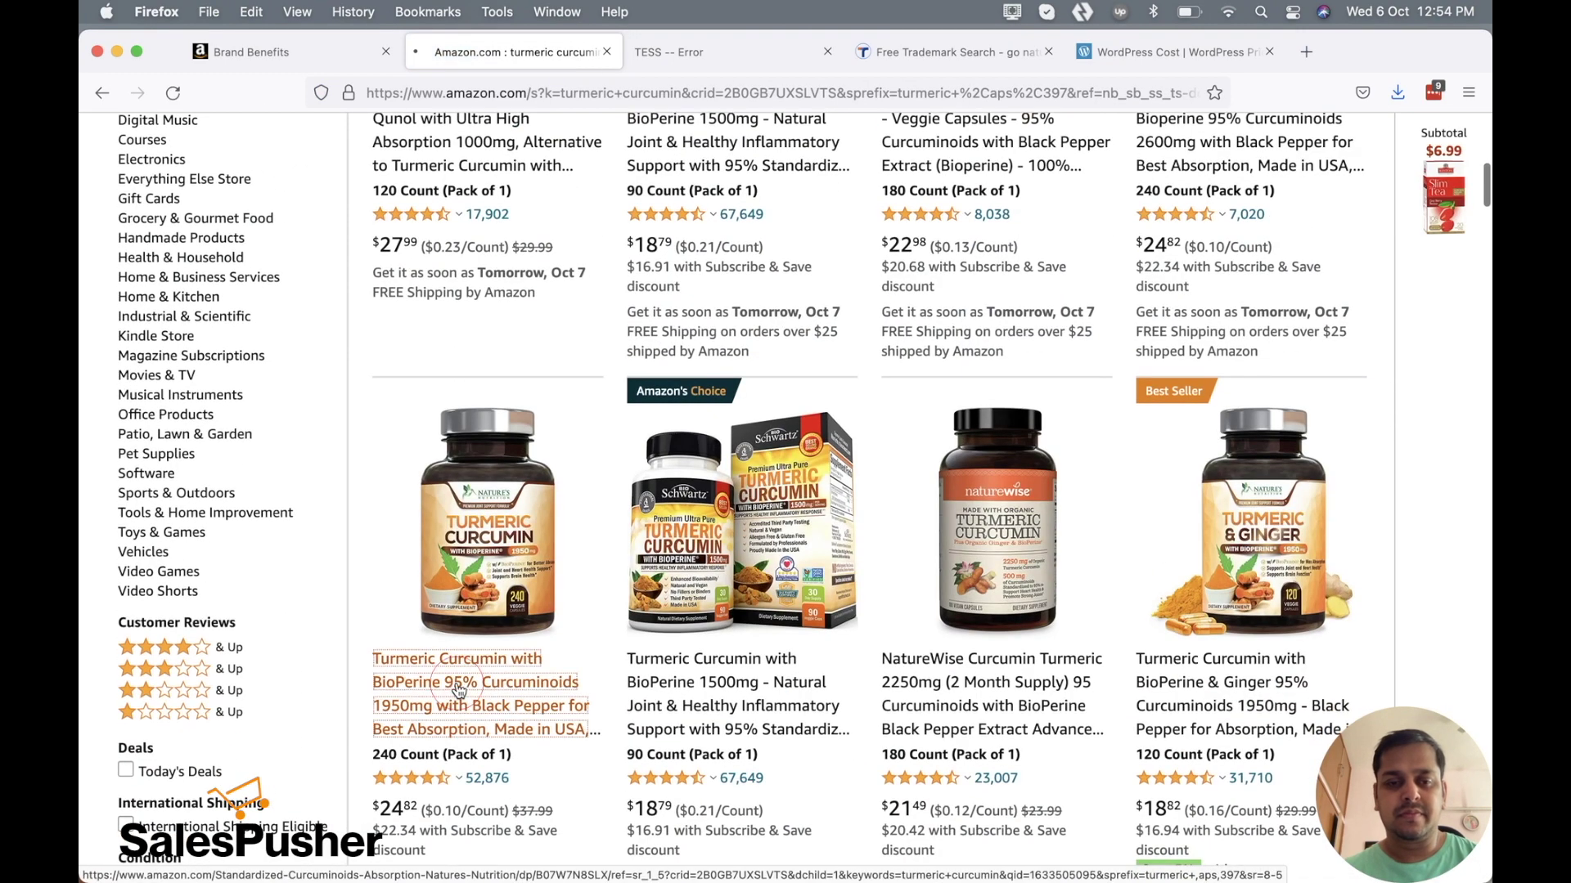
Scroll down through the turmeric listing's description images
scroll(758, 708, down, 5)
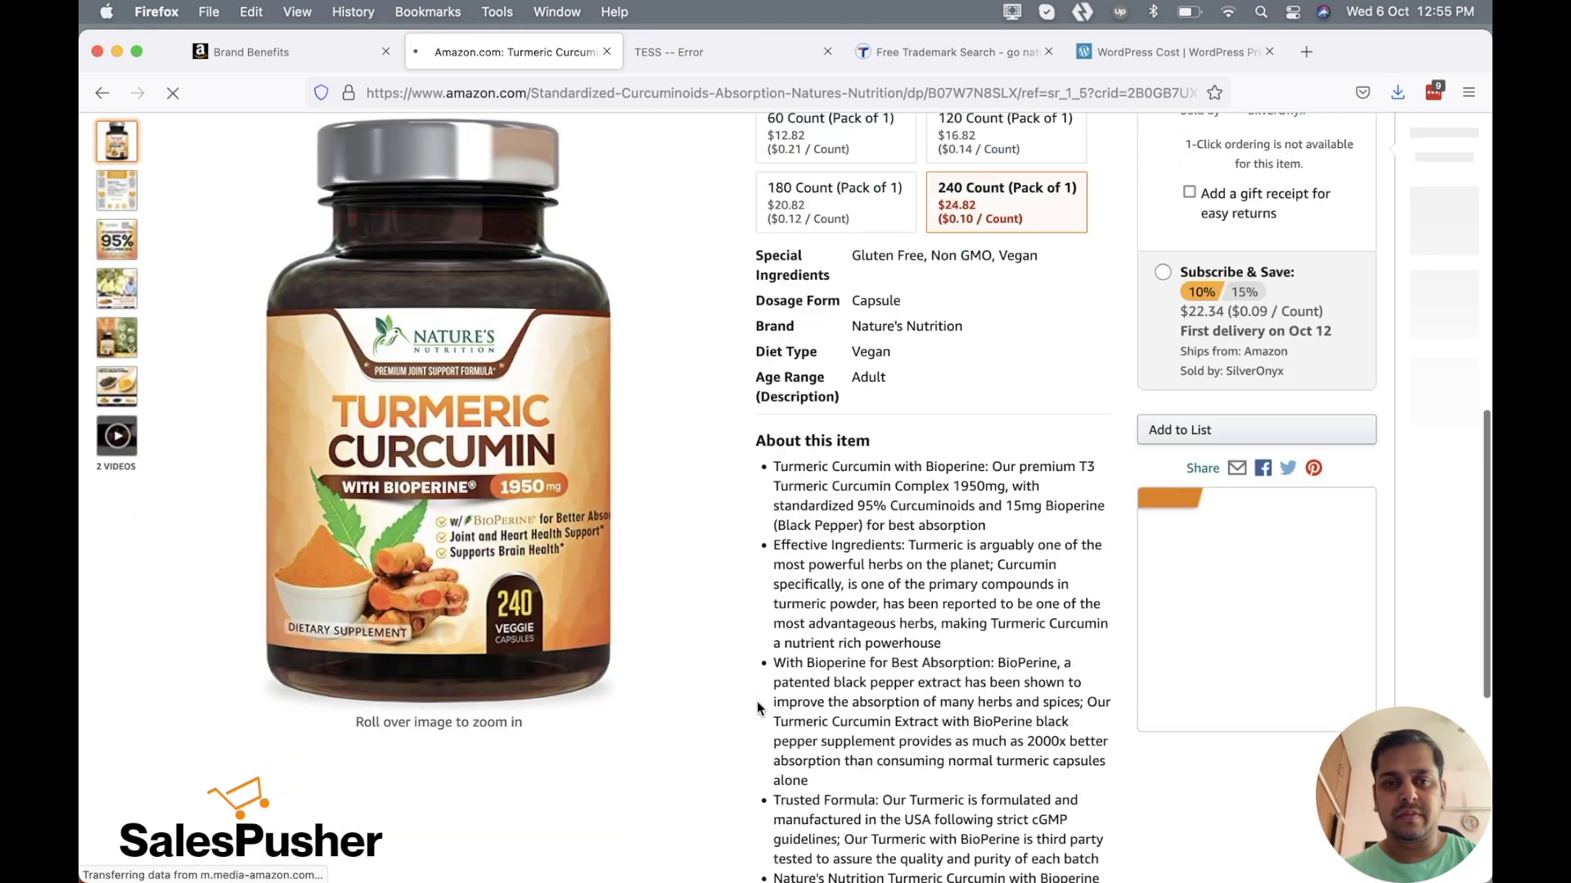
scroll(757, 701, down, 5)
scroll(758, 701, down, 5)
scroll(758, 700, down, 5)
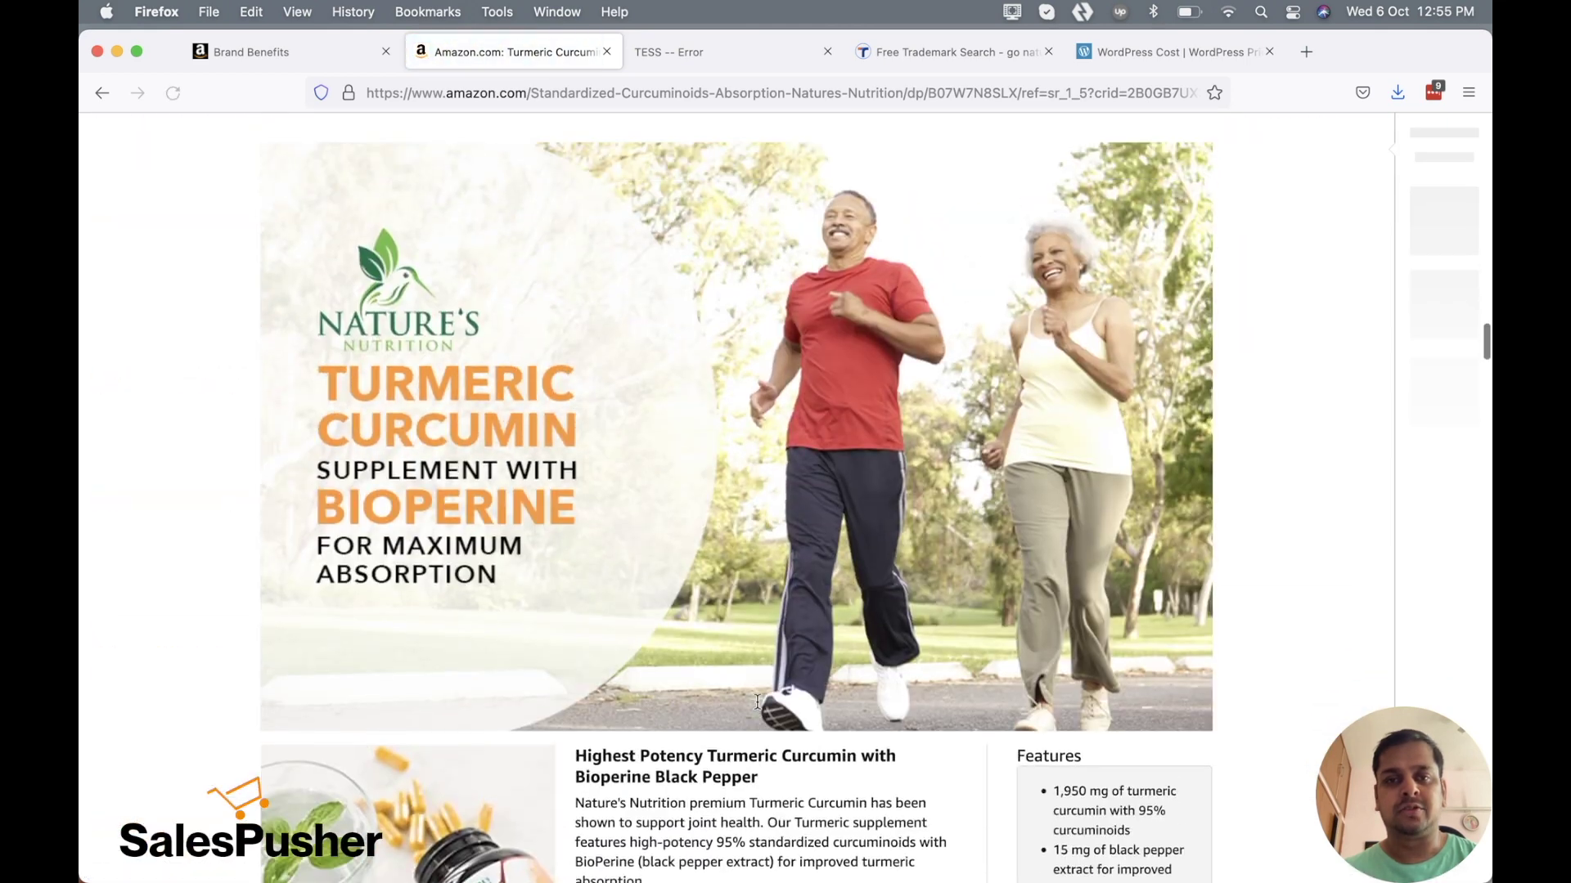
scroll(850, 681, down, 5)
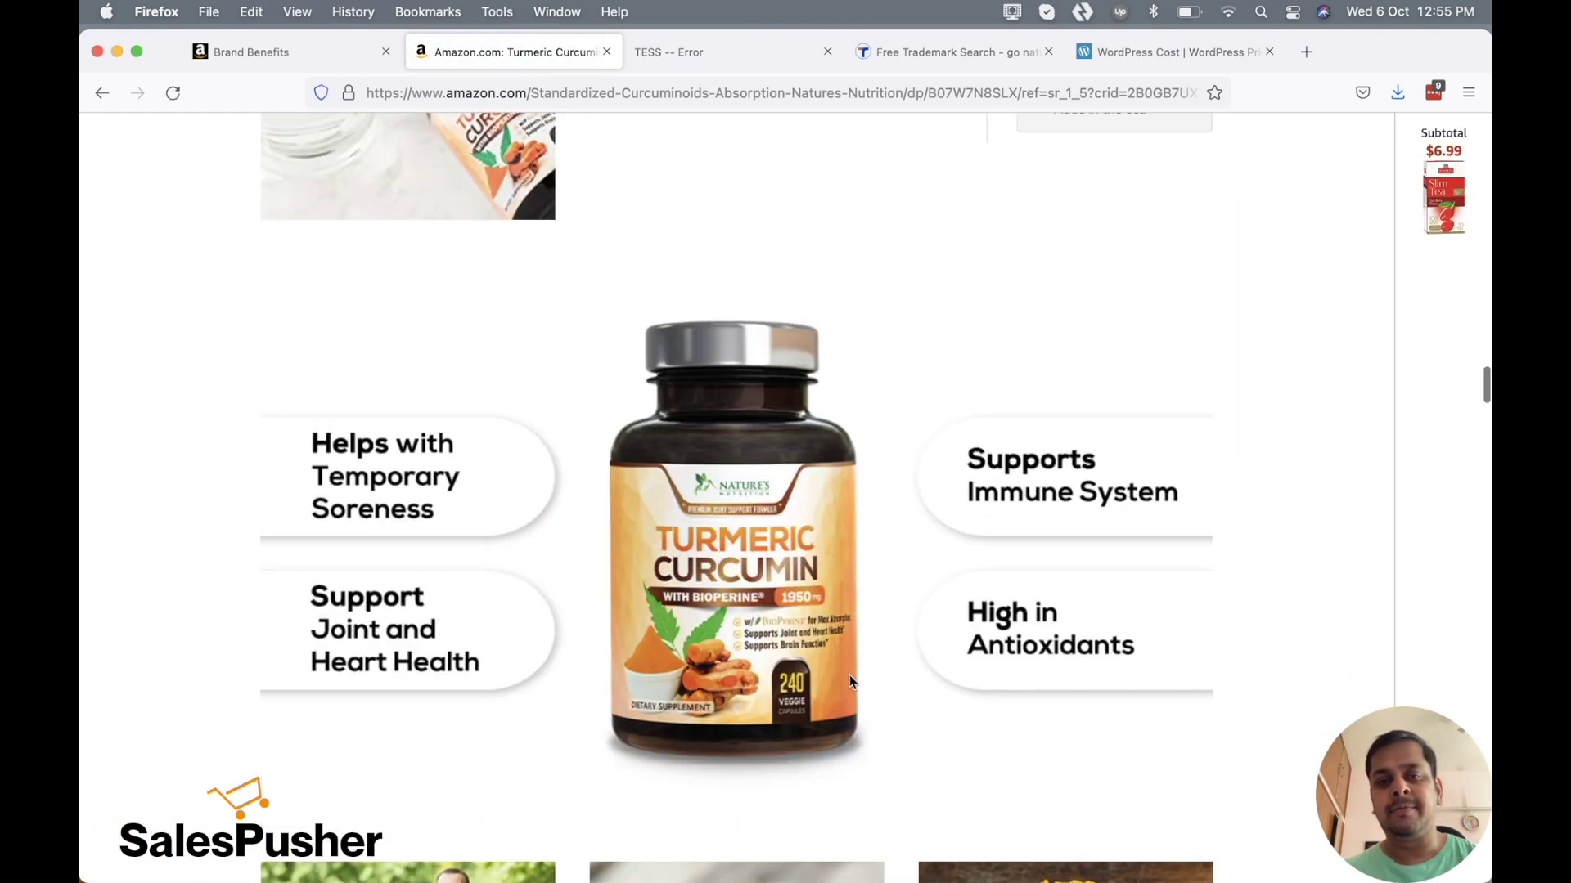
scroll(849, 676, down, 5)
scroll(849, 675, down, 2)
scroll(849, 675, down, 5)
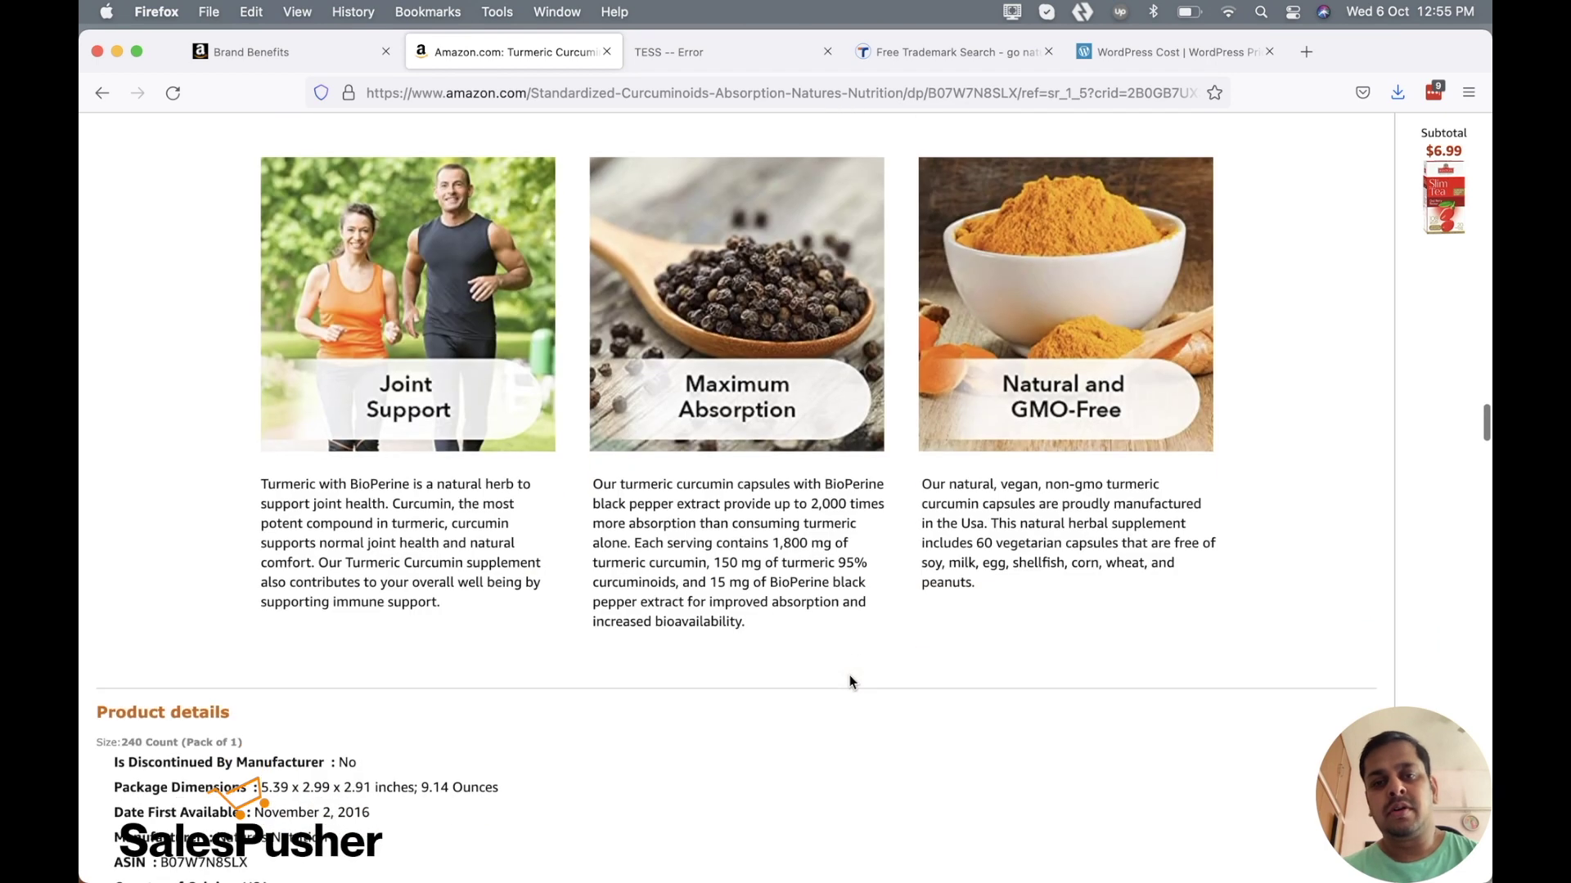
Scroll back up the listing and return to the Seller Central Brand Benefits page
scroll(849, 675, up, 3)
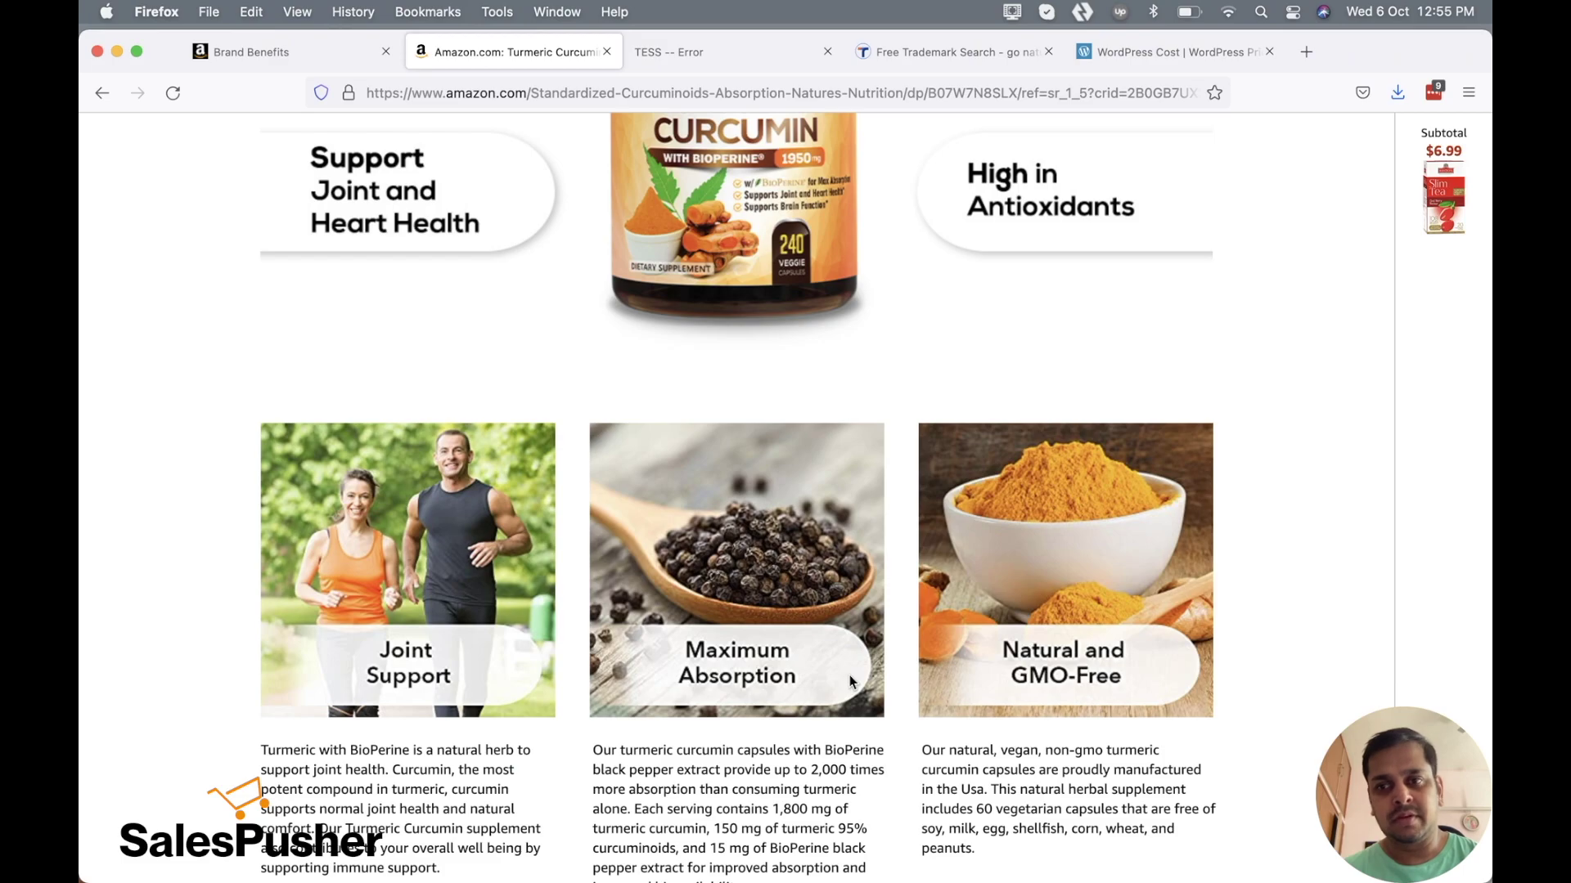
scroll(850, 675, up, 5)
scroll(849, 675, up, 8)
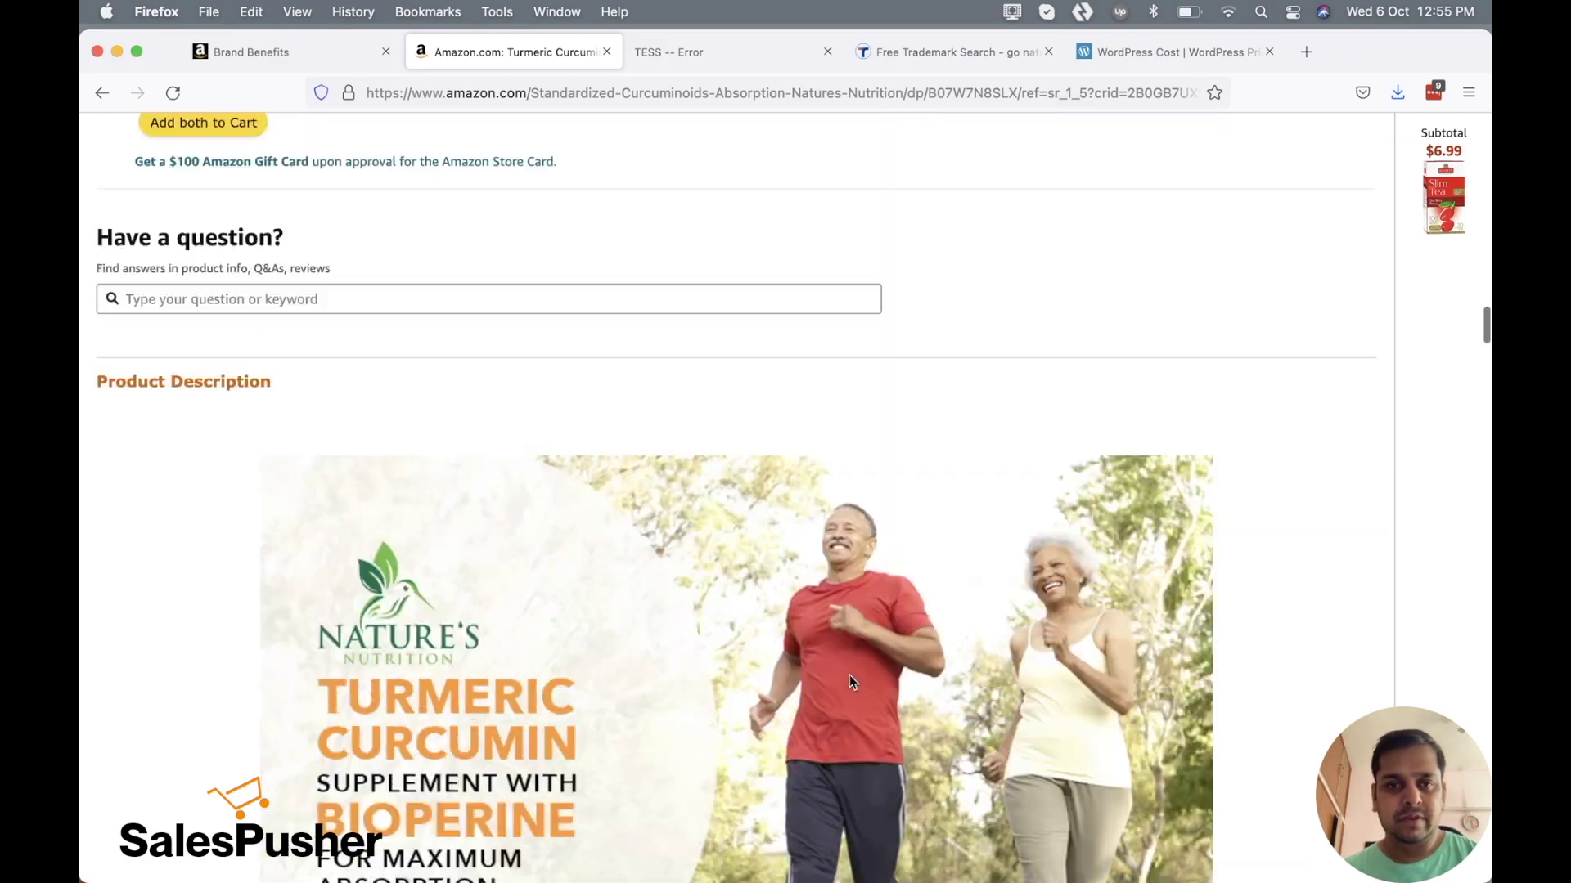
scroll(849, 675, up, 10)
scroll(849, 674, up, 10)
scroll(850, 675, up, 5)
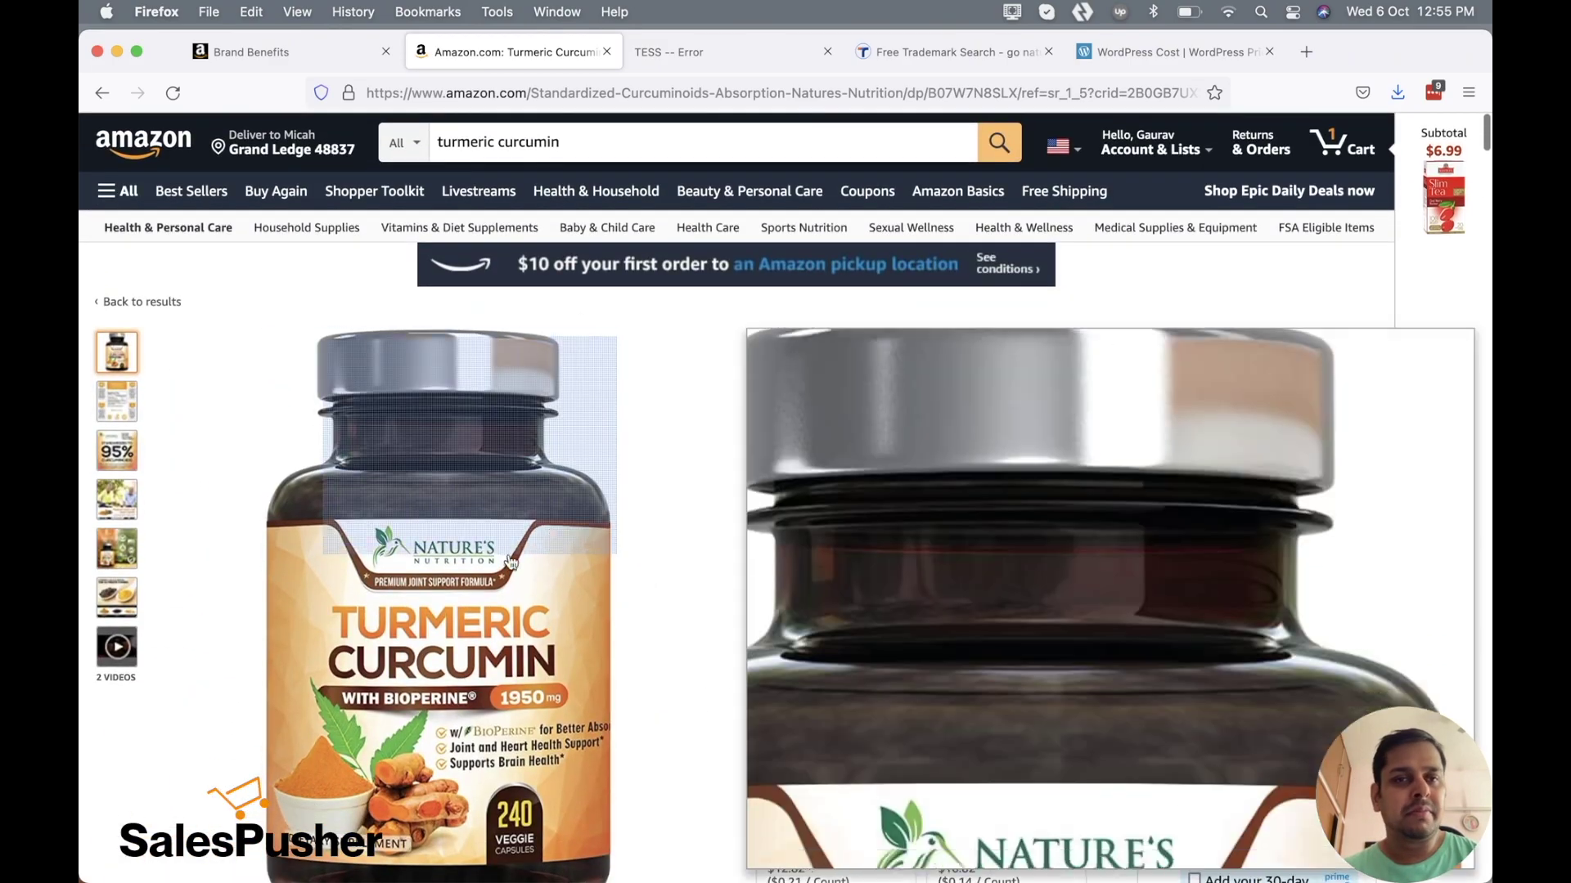
click(277, 46)
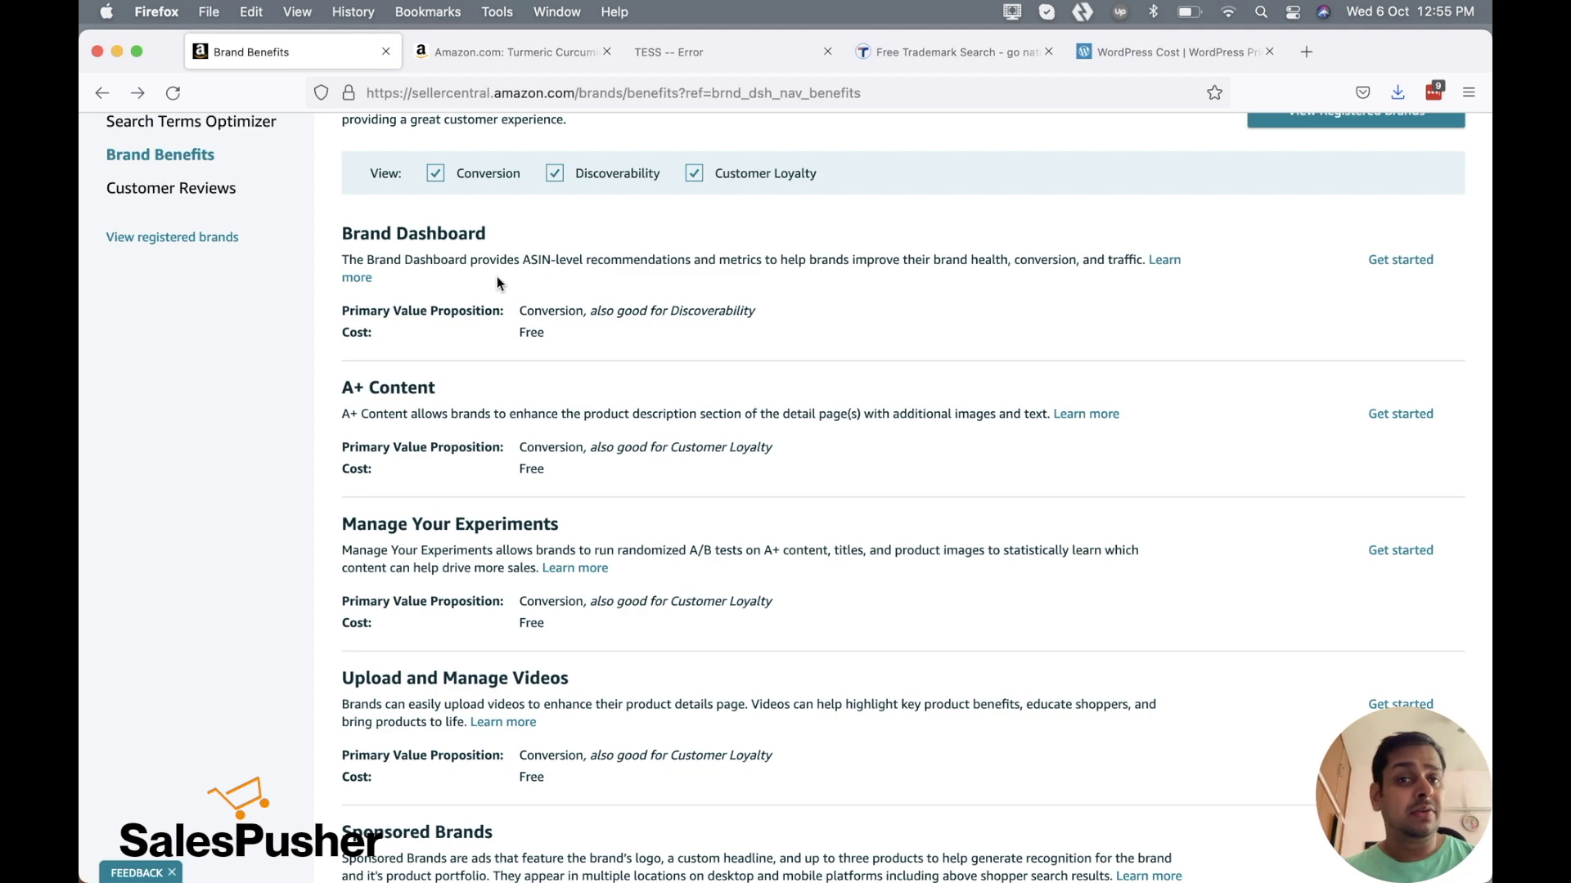
Switch back to the Nature's Nutrition Turmeric Curcumin listing on Amazon.com
click(511, 58)
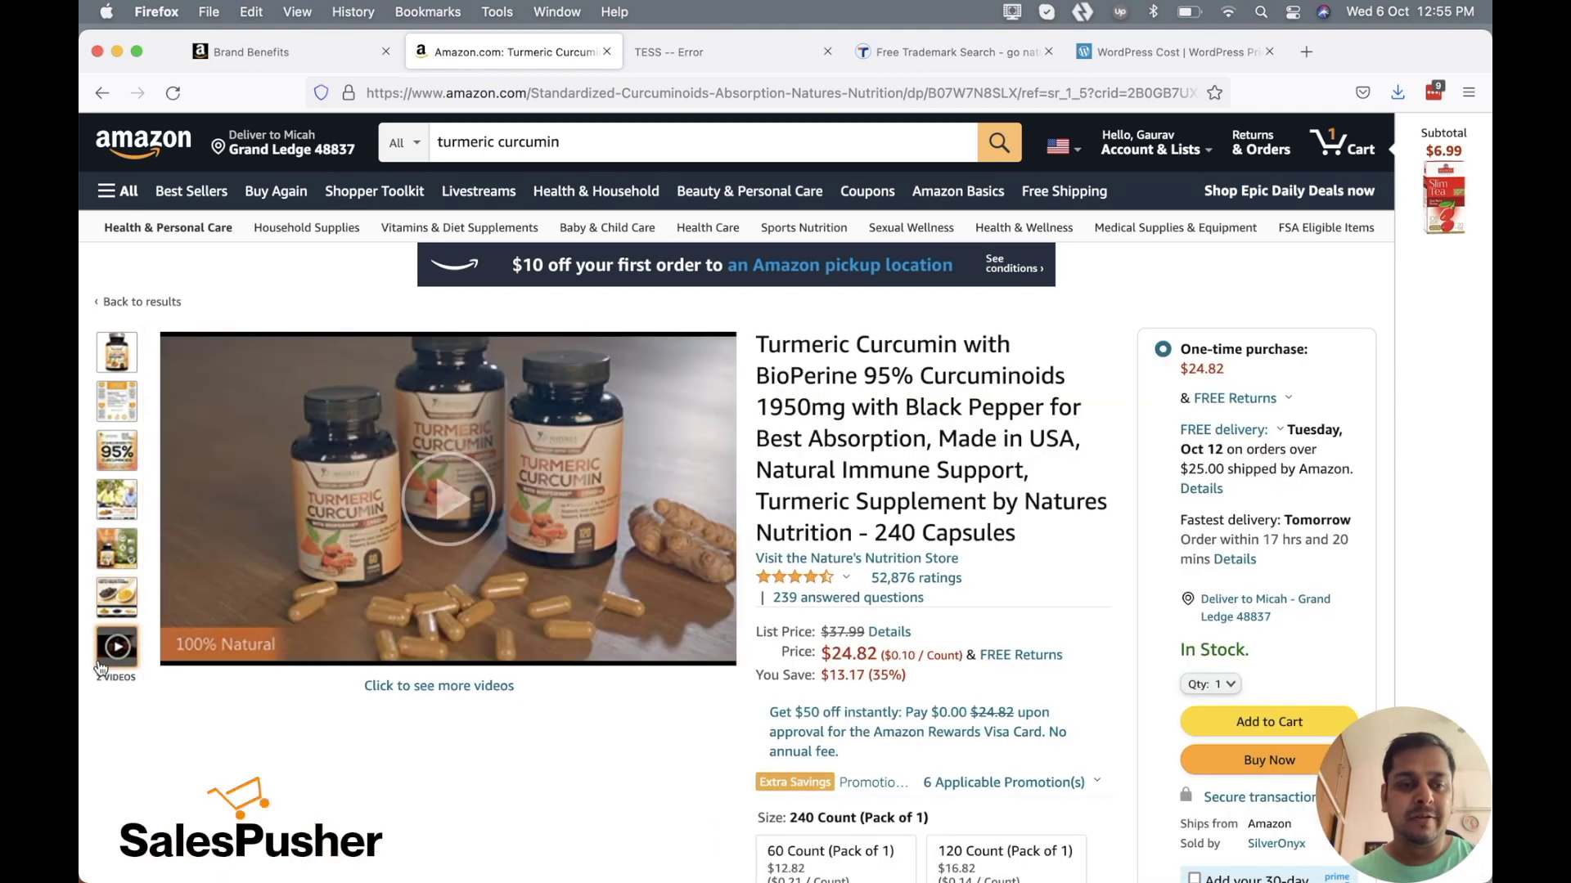
Play the Nature's Nutrition product video briefly, pause it, and close the video viewer
click(442, 504)
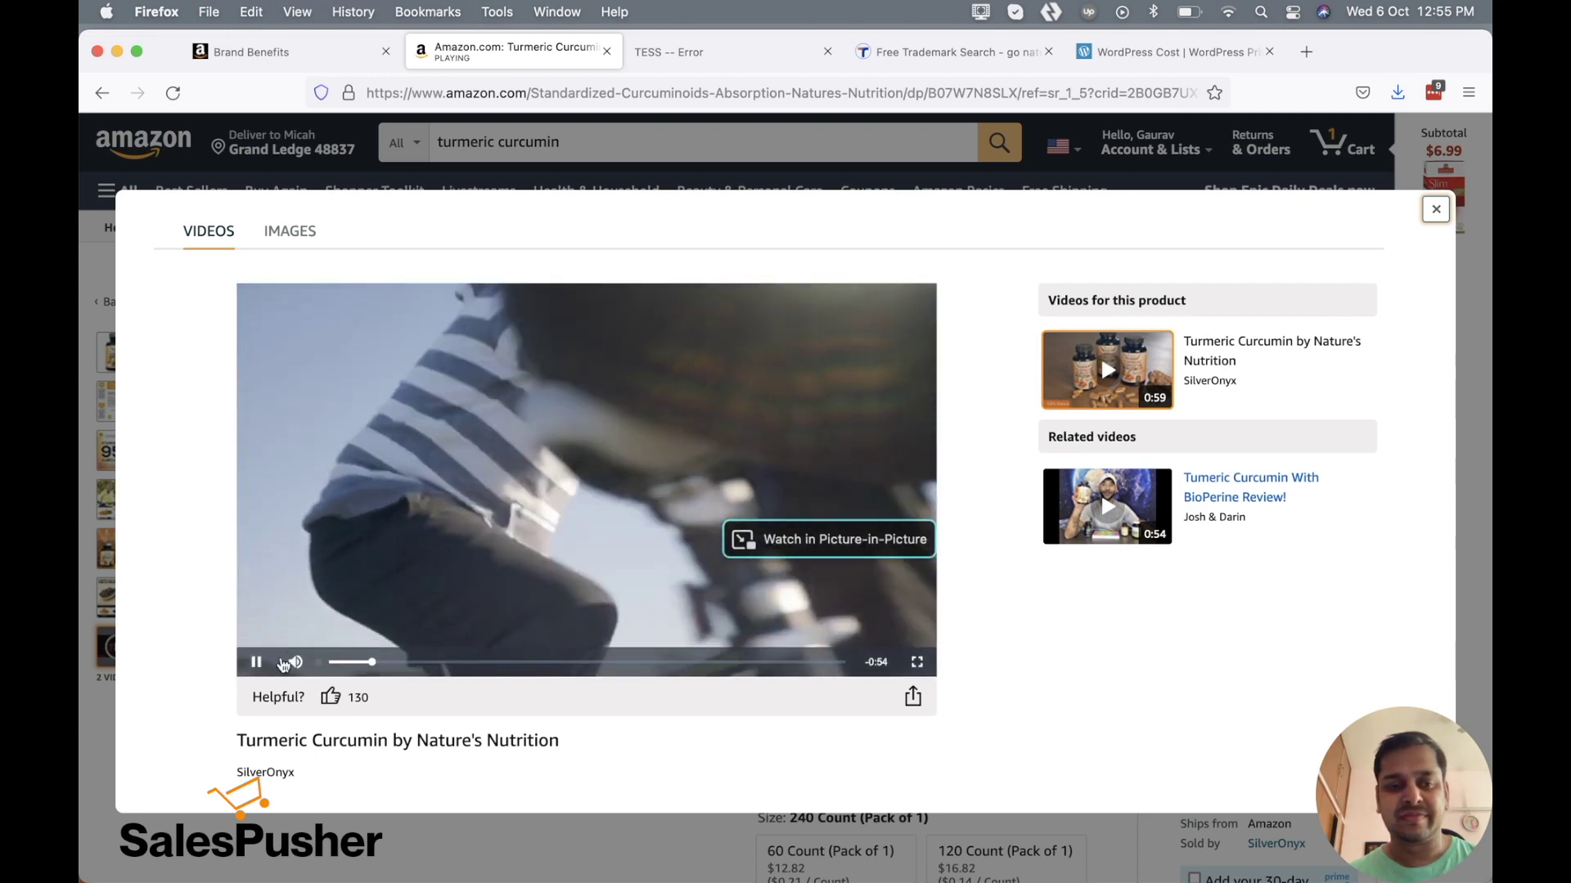
click(257, 664)
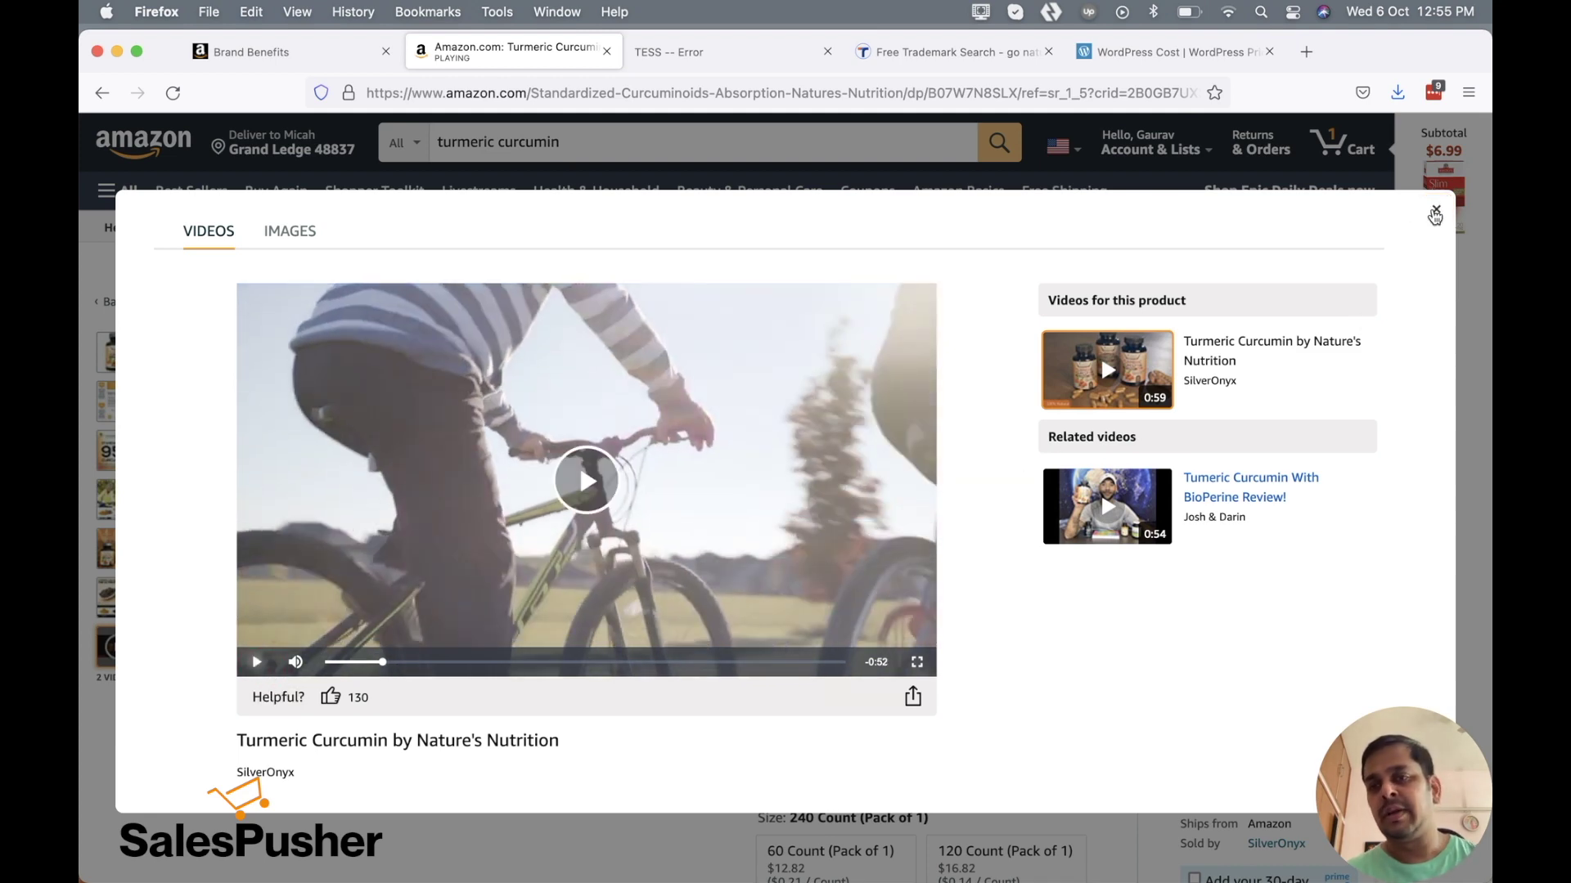
click(1435, 215)
Read the Sponsored Brands, Sponsored Display and Stores benefits, then switch to the turmeric curcumin results
click(332, 59)
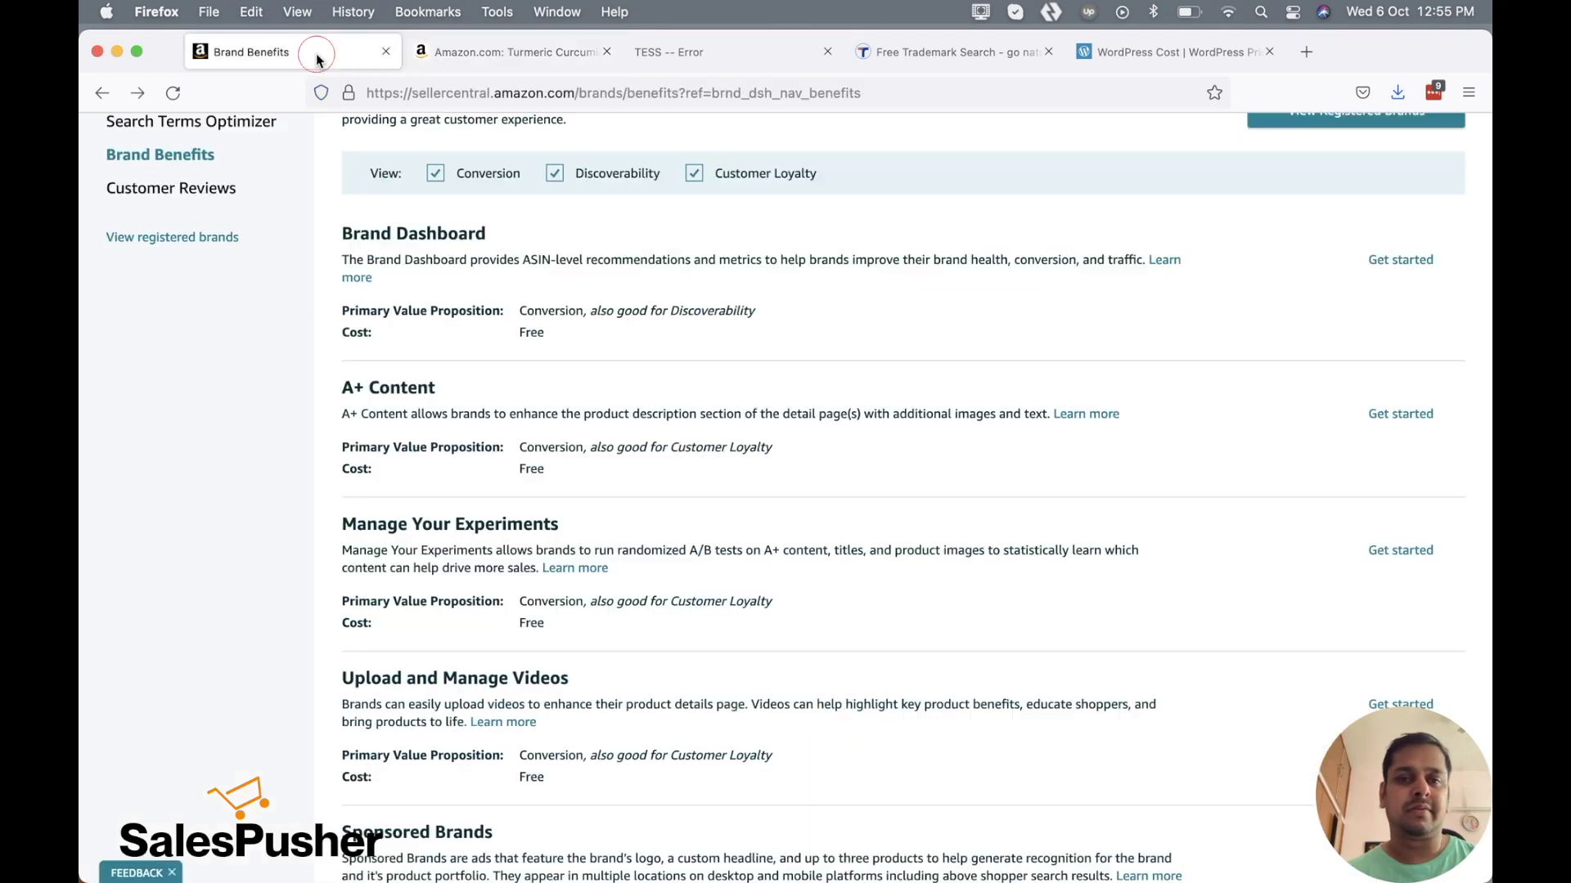
scroll(496, 596, down, 3)
scroll(495, 596, down, 1)
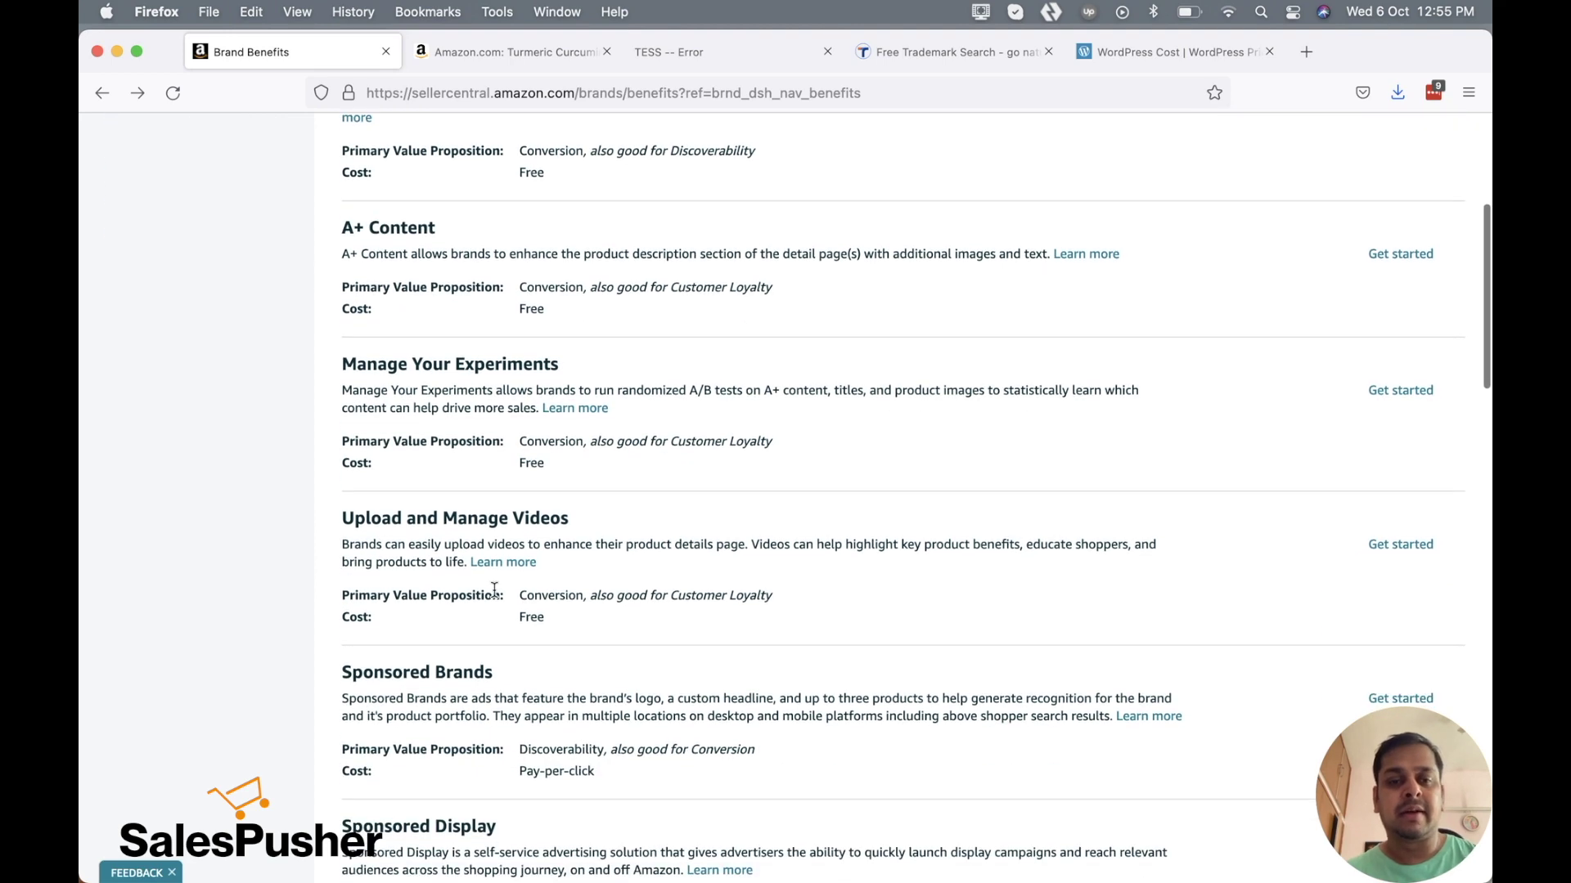
scroll(495, 593, down, 1)
scroll(495, 591, down, 1)
scroll(495, 594, down, 1)
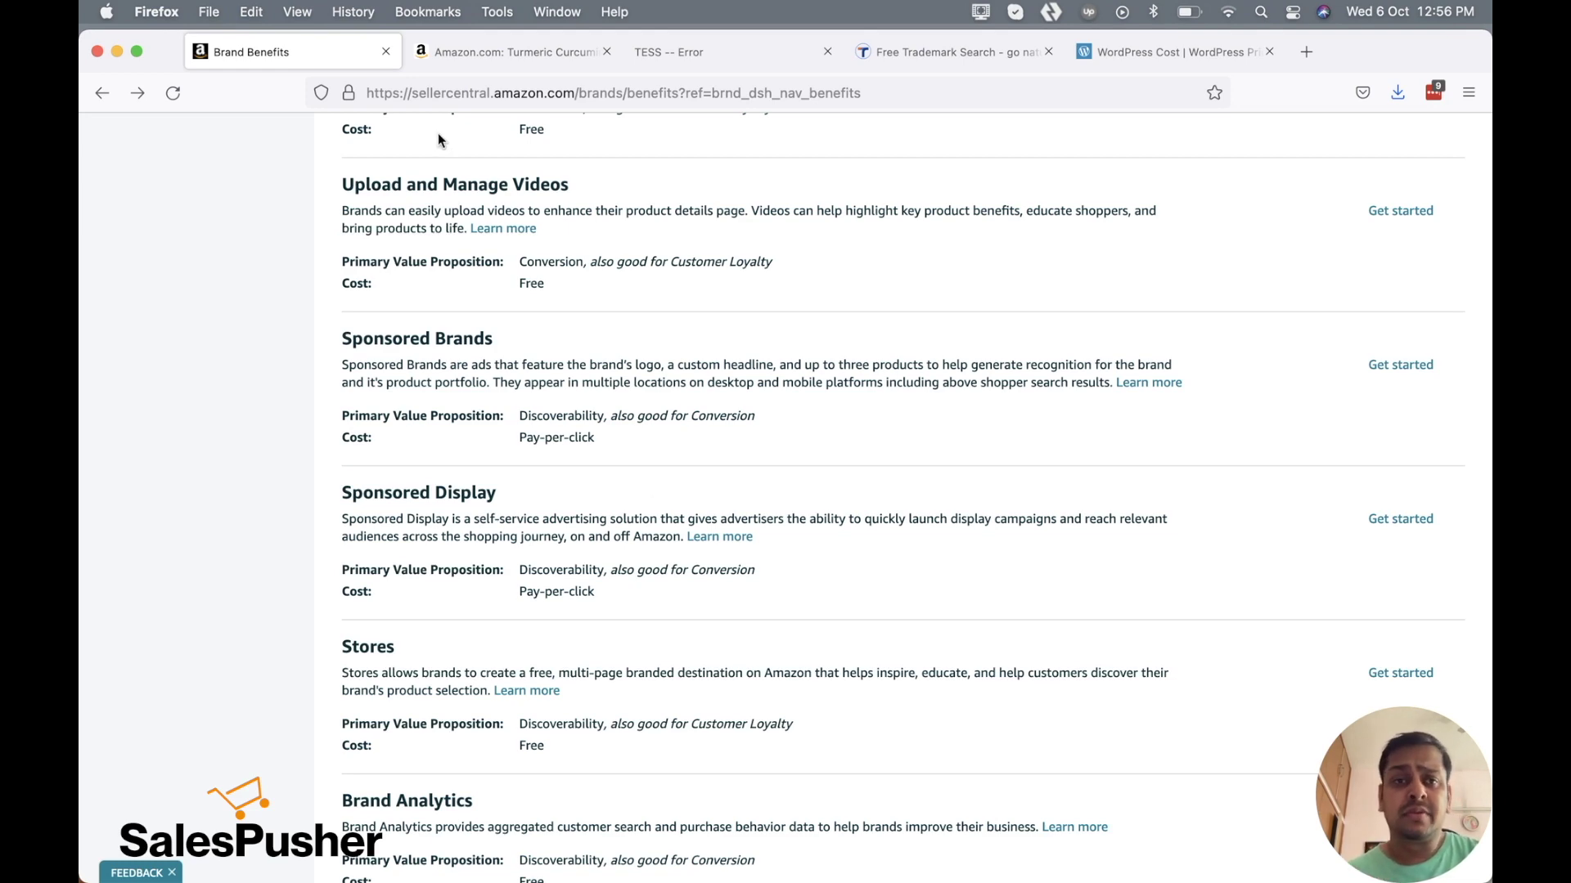
click(492, 46)
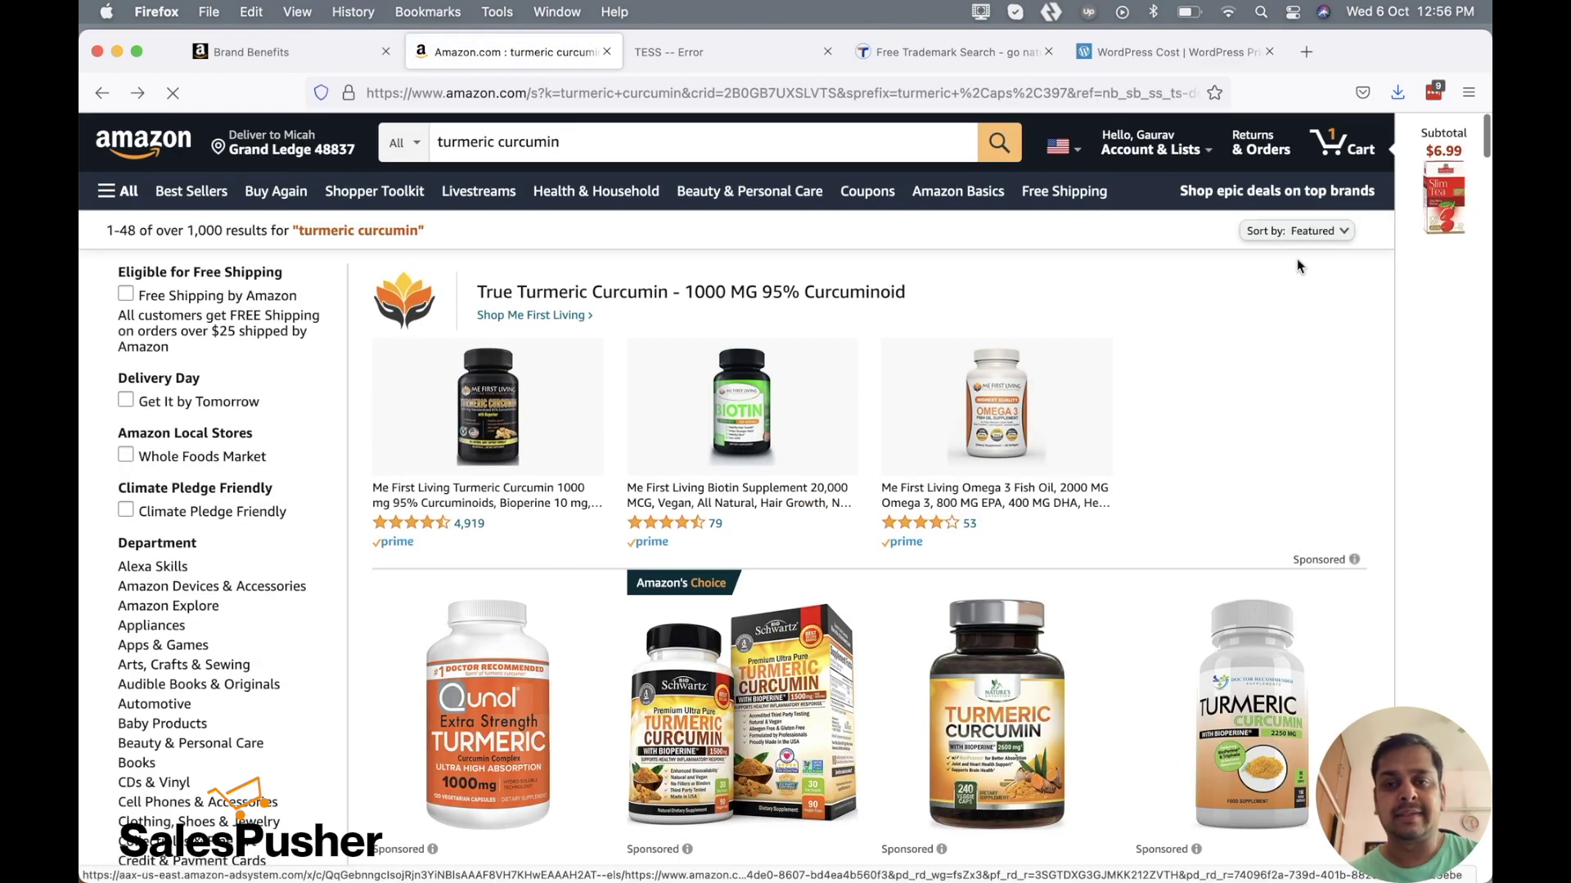
Scroll down through the Amazon turmeric curcumin search results
scroll(810, 344, down, 4)
scroll(887, 591, down, 5)
scroll(887, 591, down, 5)
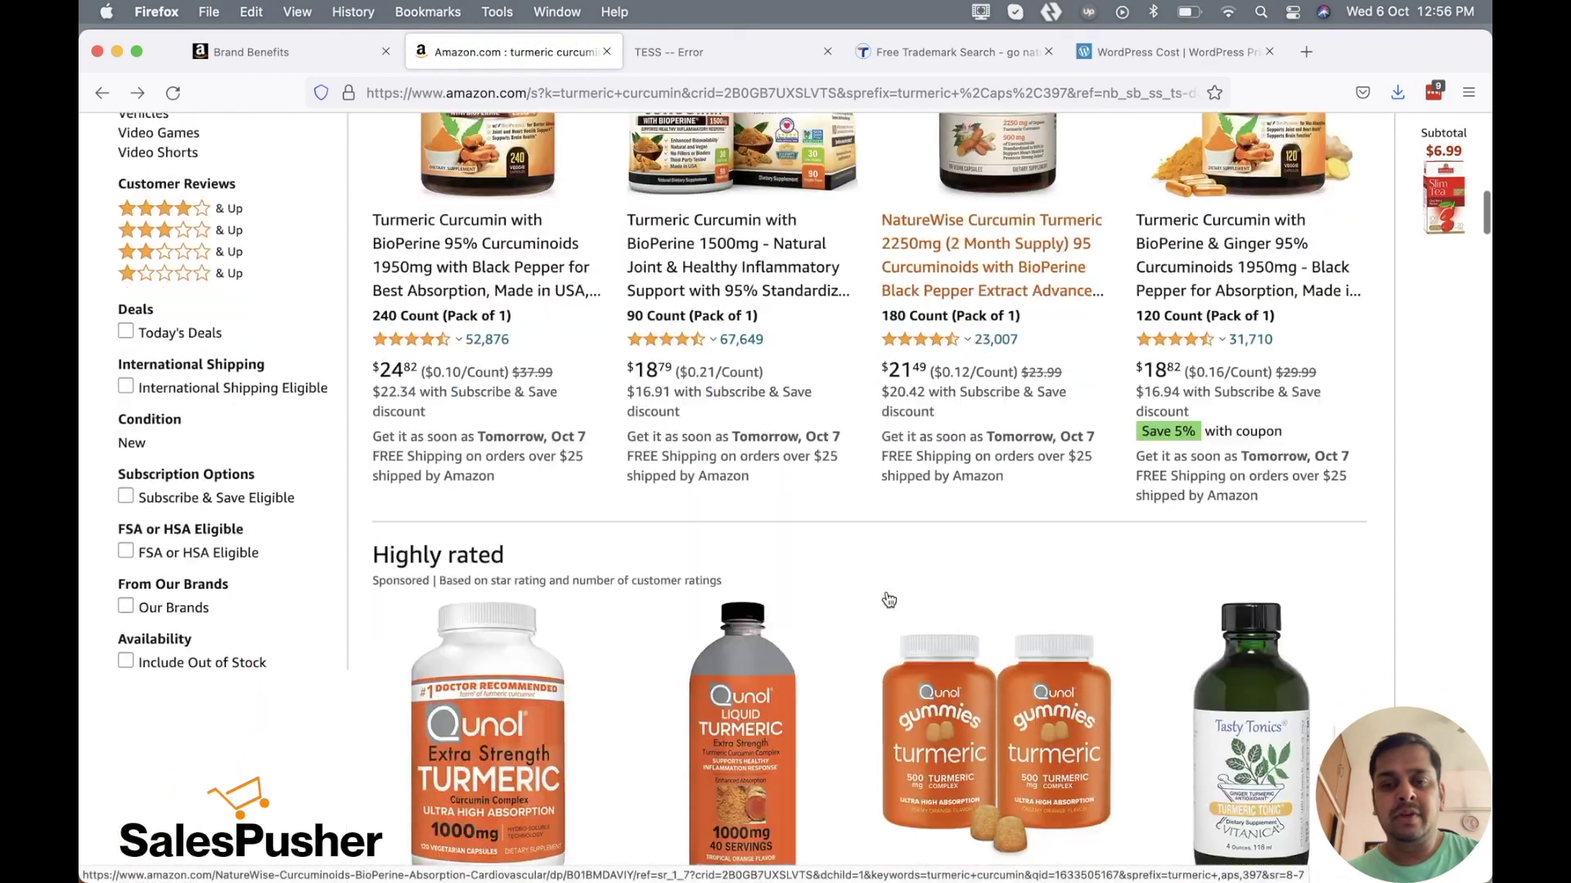
scroll(888, 595, down, 5)
scroll(889, 598, down, 5)
scroll(889, 601, down, 5)
scroll(889, 601, down, 5)
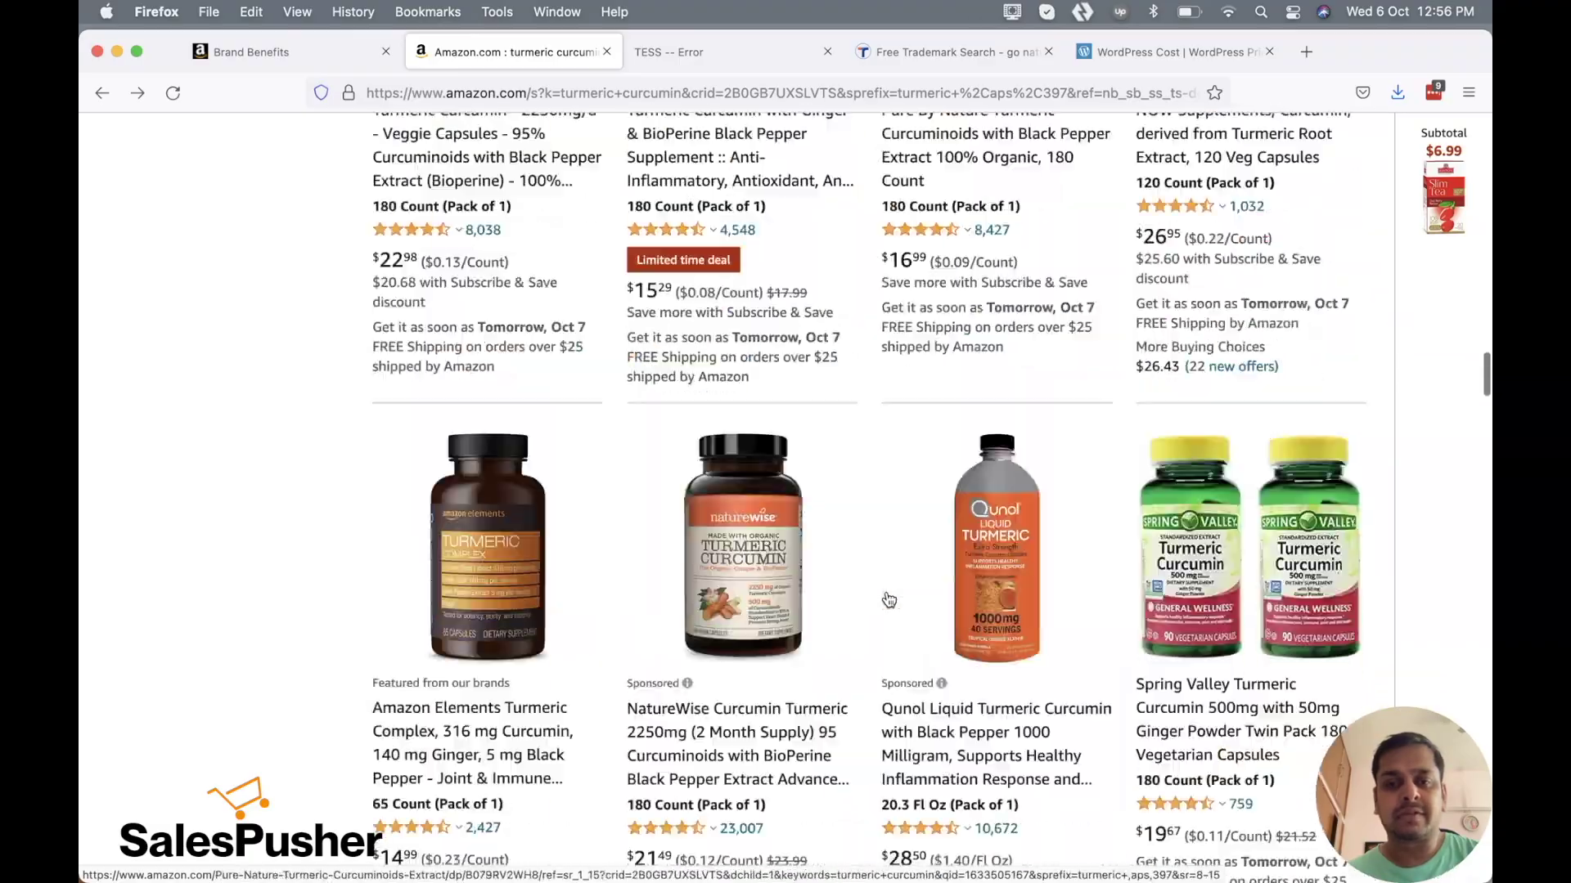
scroll(889, 601, down, 5)
scroll(889, 601, down, 5)
scroll(890, 602, down, 5)
scroll(889, 602, down, 5)
scroll(889, 601, down, 5)
scroll(889, 601, down, 5)
scroll(889, 601, down, 5)
Scroll partway back up the results and return to the Brand Benefits list
scroll(889, 600, up, 5)
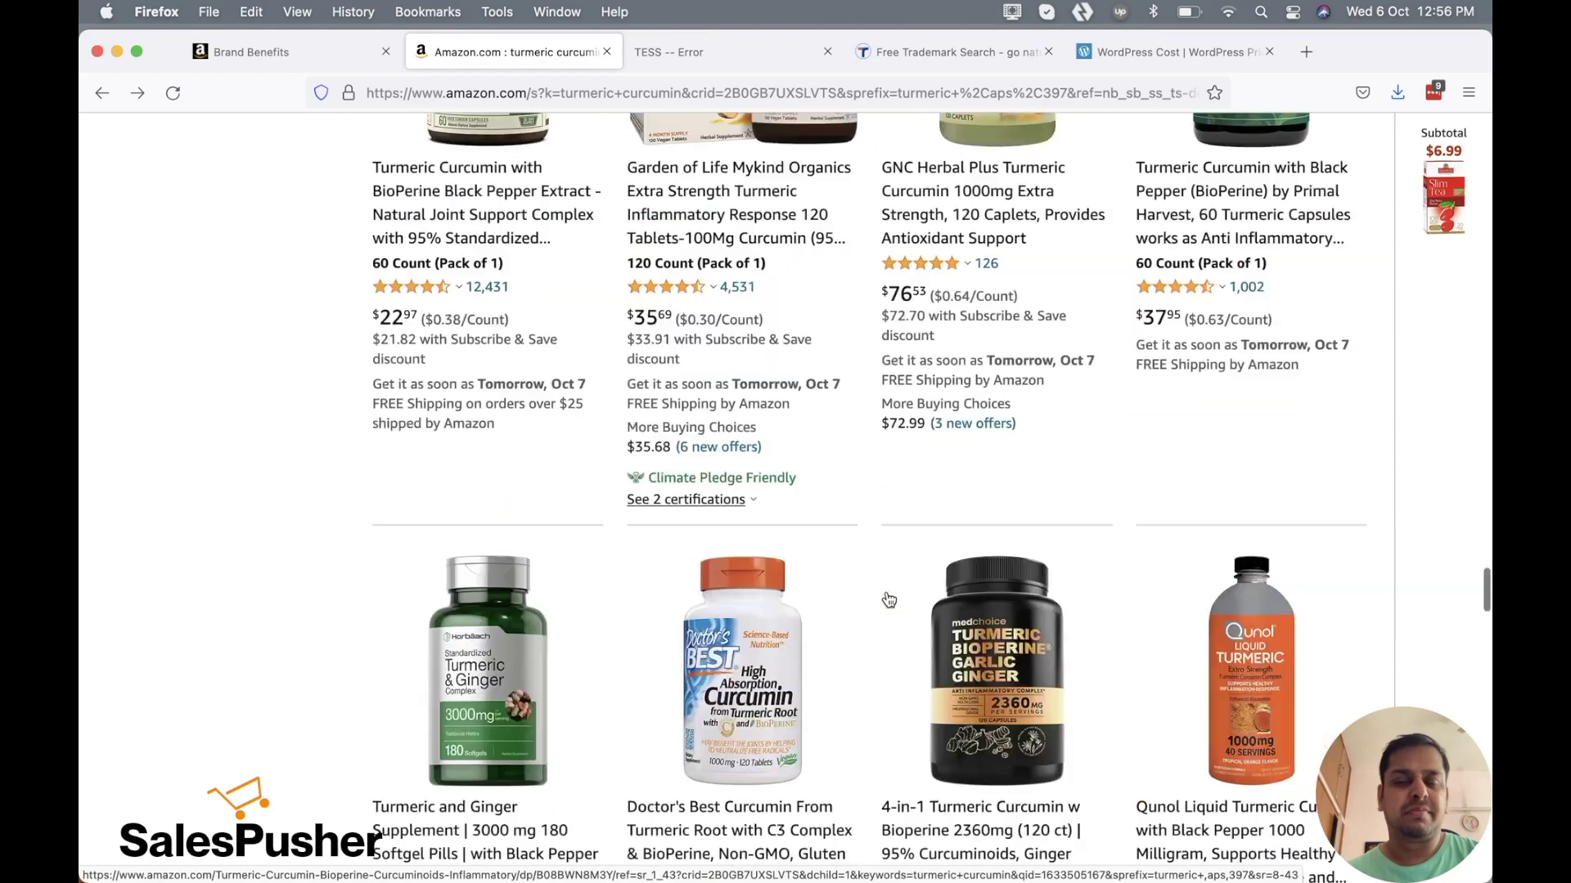
scroll(889, 599, up, 5)
scroll(654, 409, up, 5)
click(311, 55)
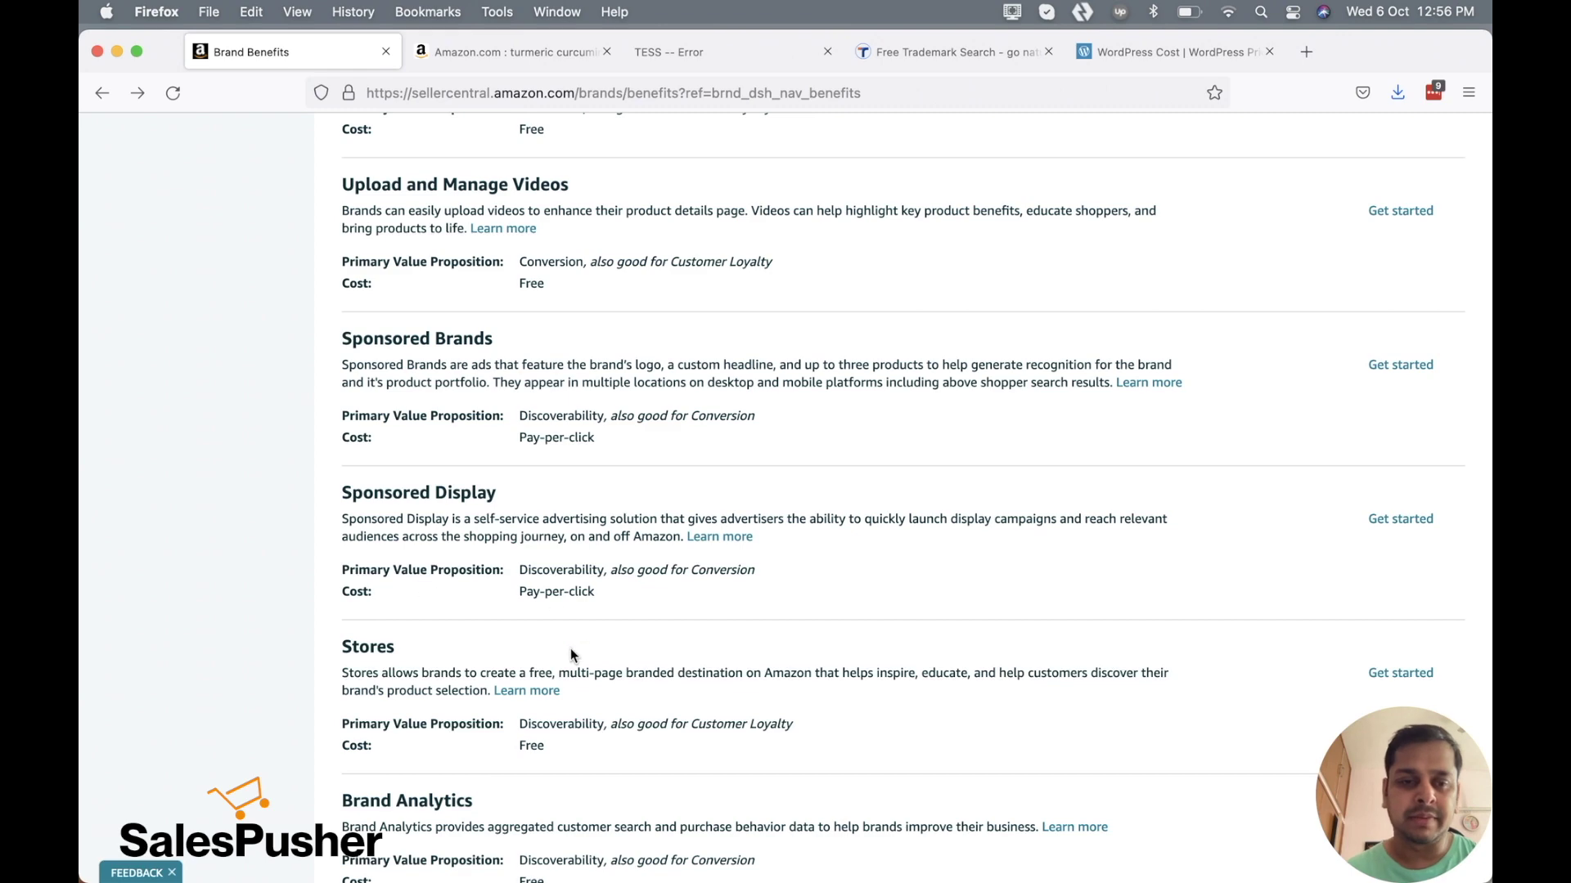
Read further down the Brand Benefits list, then glance at the turmeric search results
scroll(530, 679, down, 5)
scroll(530, 679, down, 1)
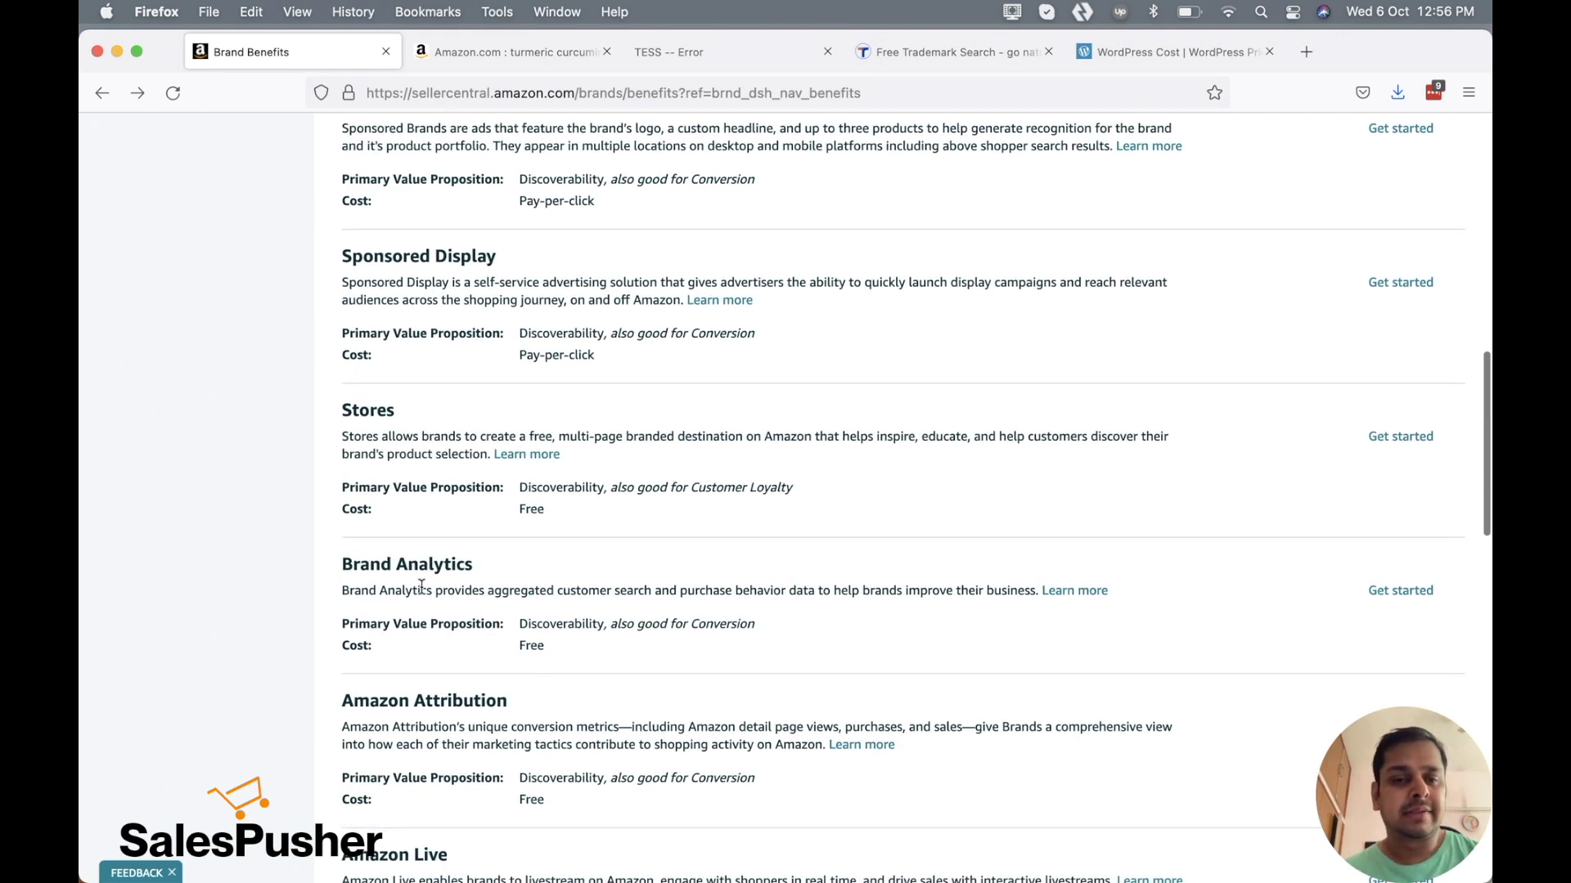
scroll(611, 746, down, 3)
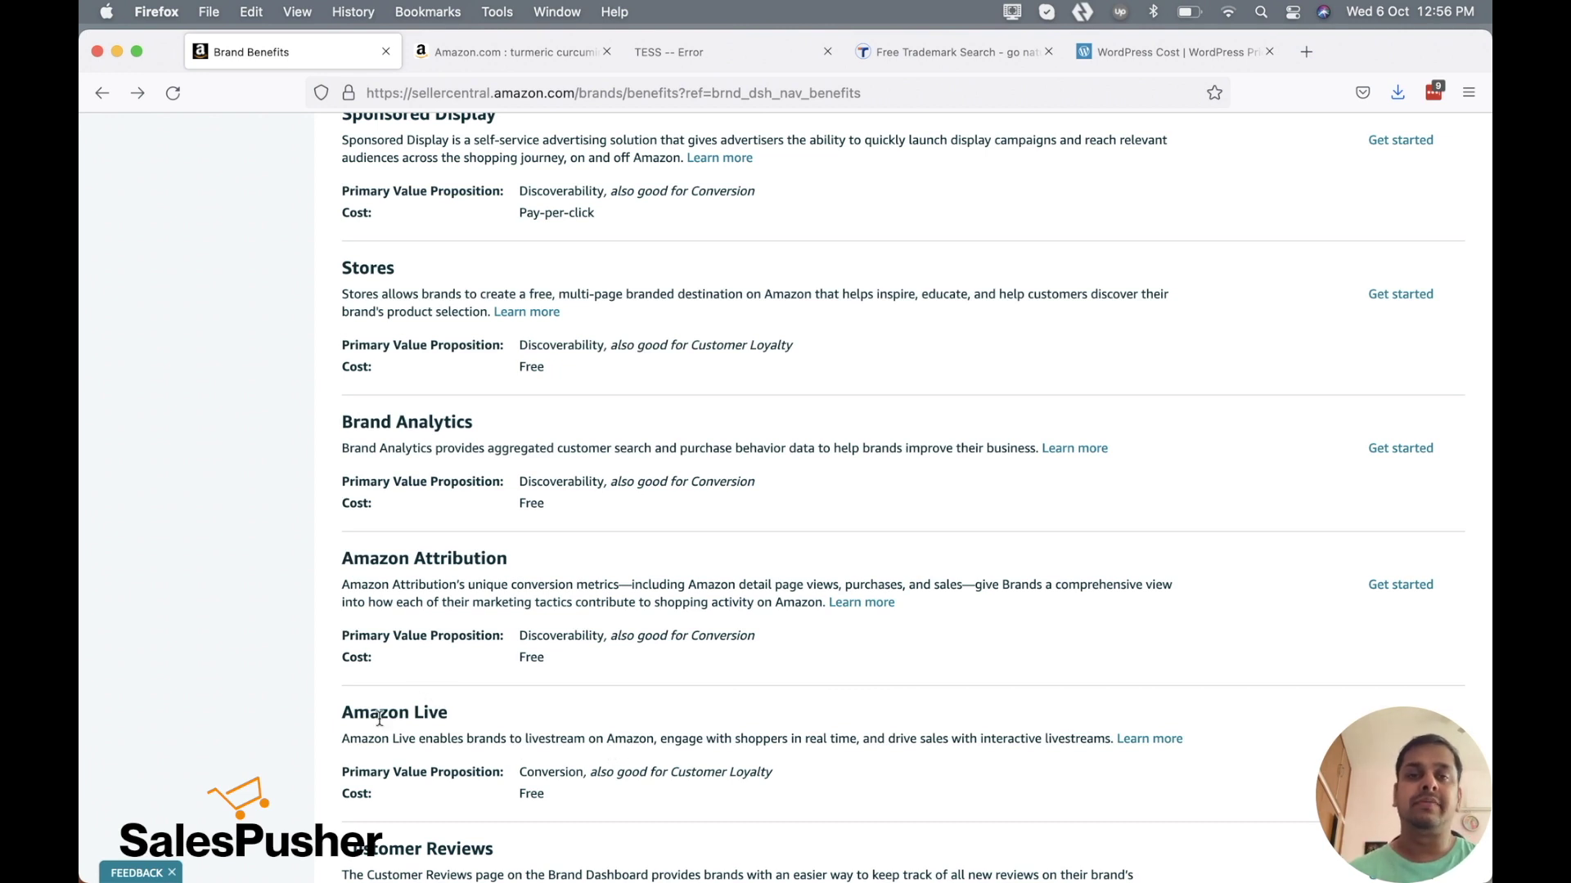
click(557, 54)
right_click(510, 509)
scroll(488, 125, down, 5)
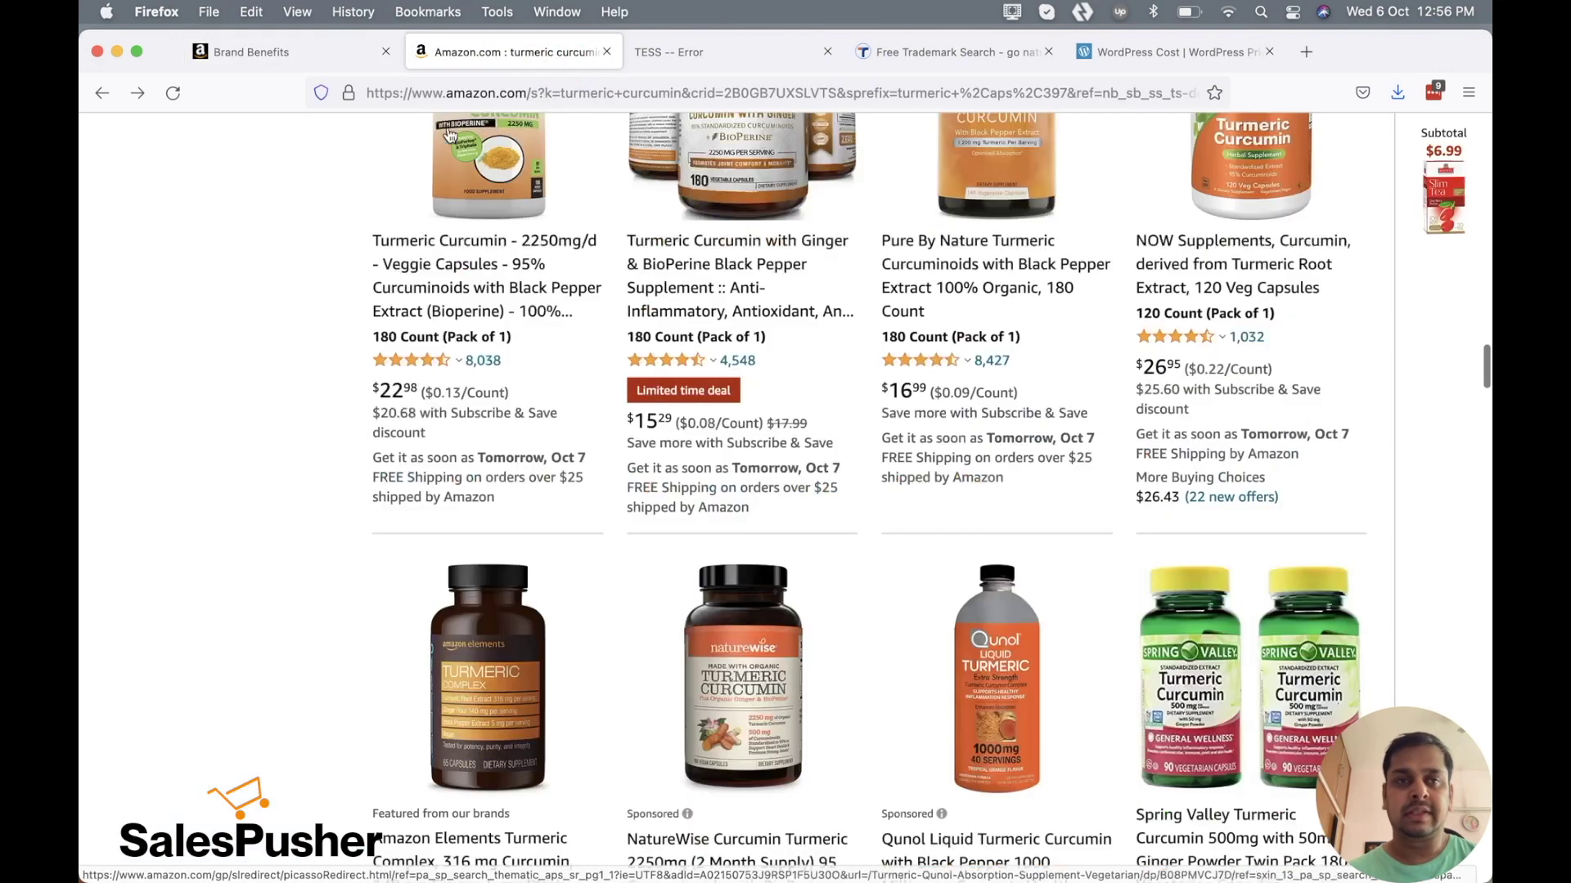
Read Brand Benefits down to Subscribe and Save, then switch back to the turmeric results
click(302, 54)
scroll(366, 652, down, 4)
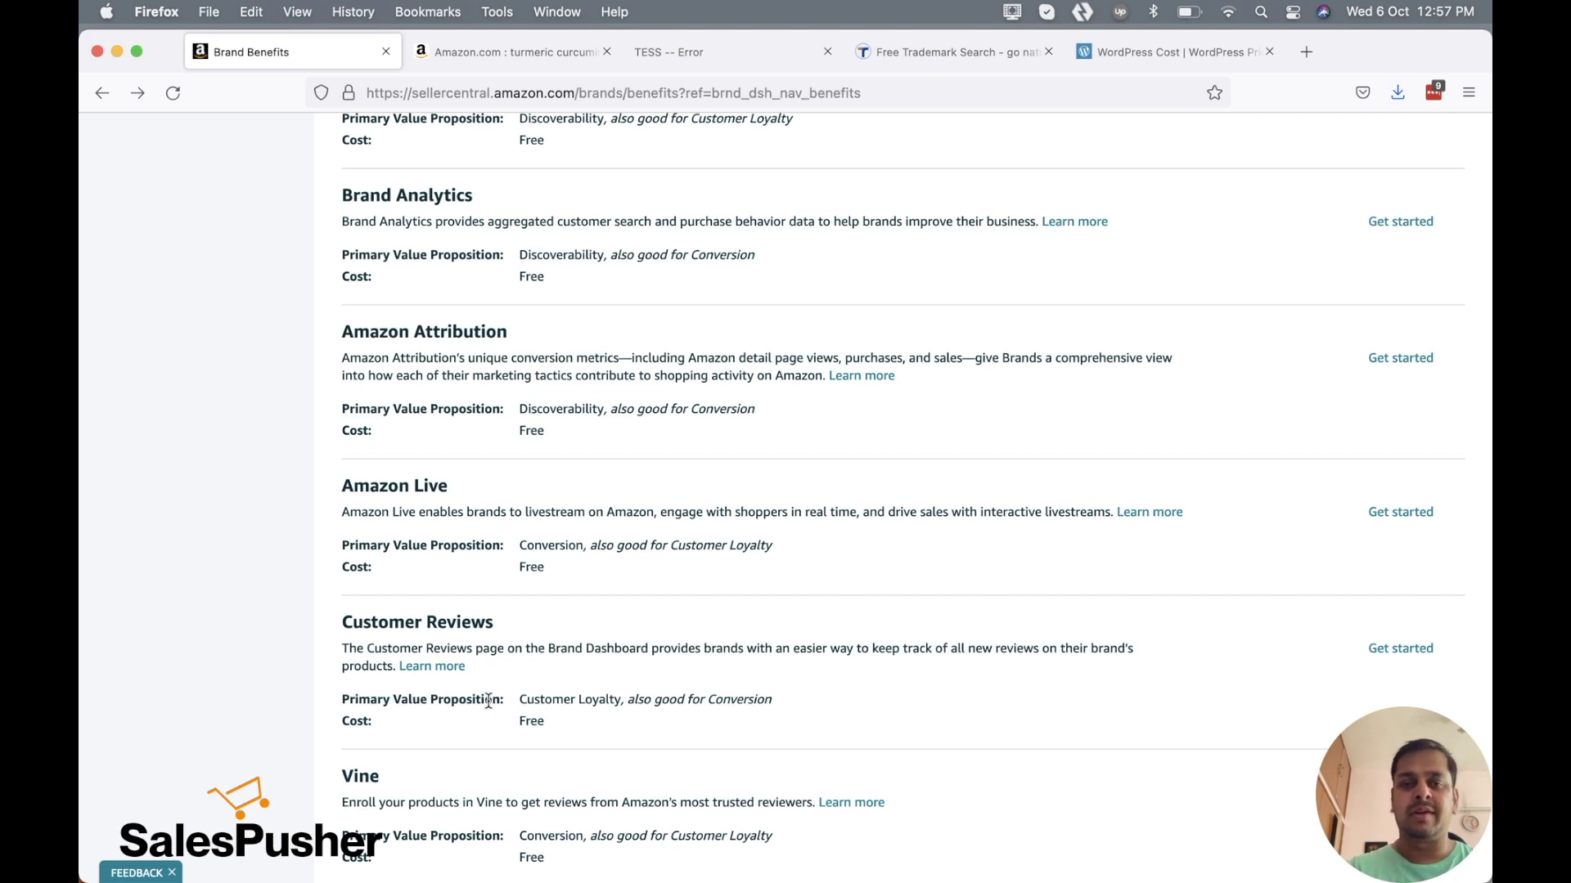
scroll(677, 651, down, 3)
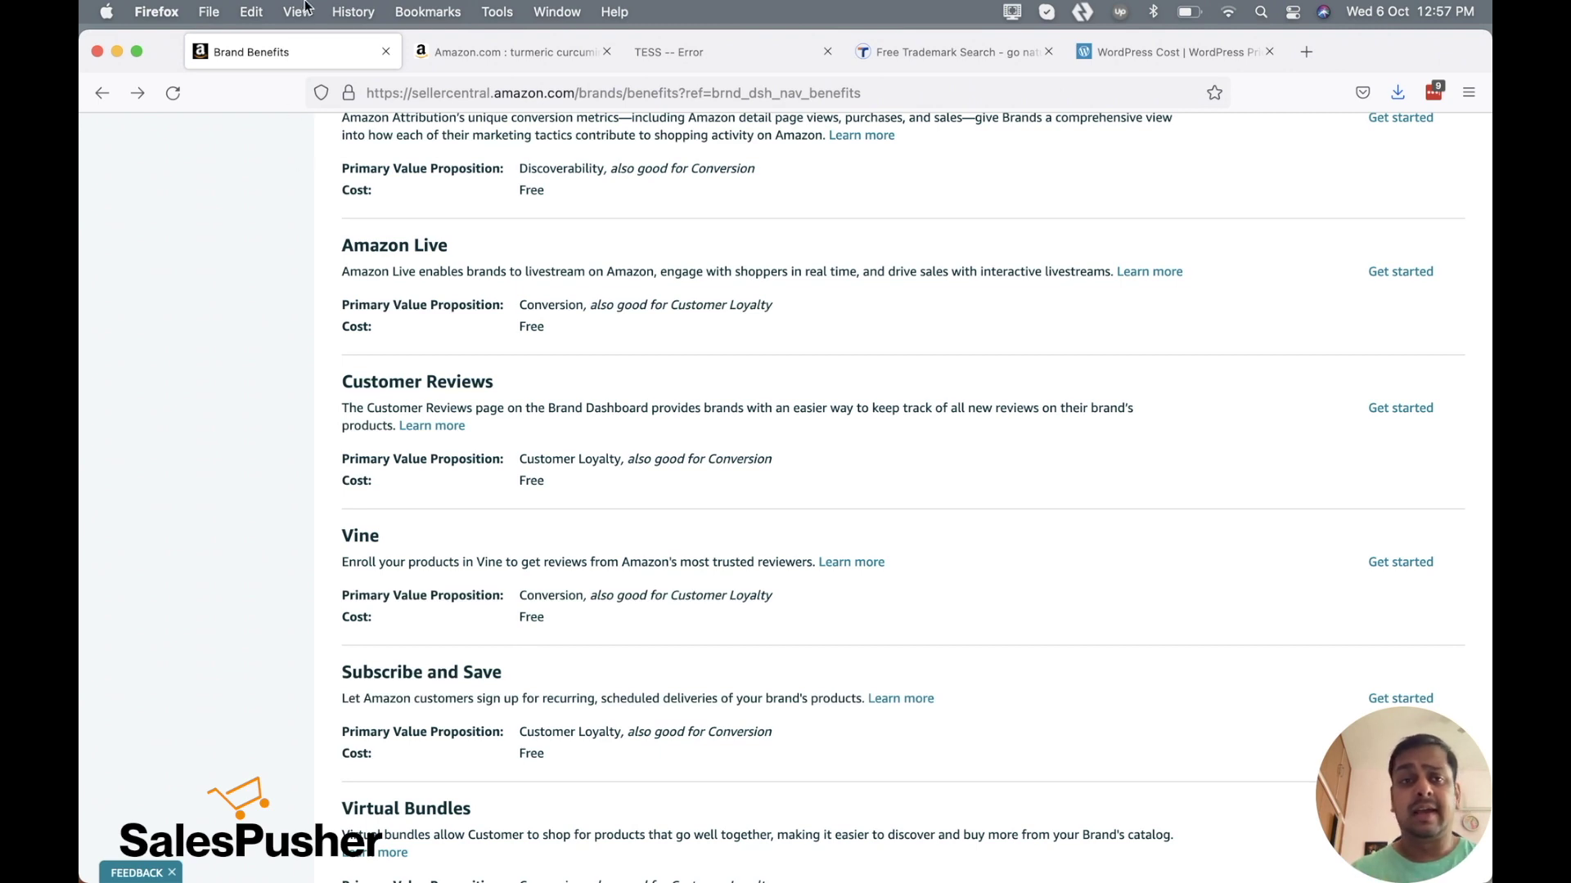
click(456, 39)
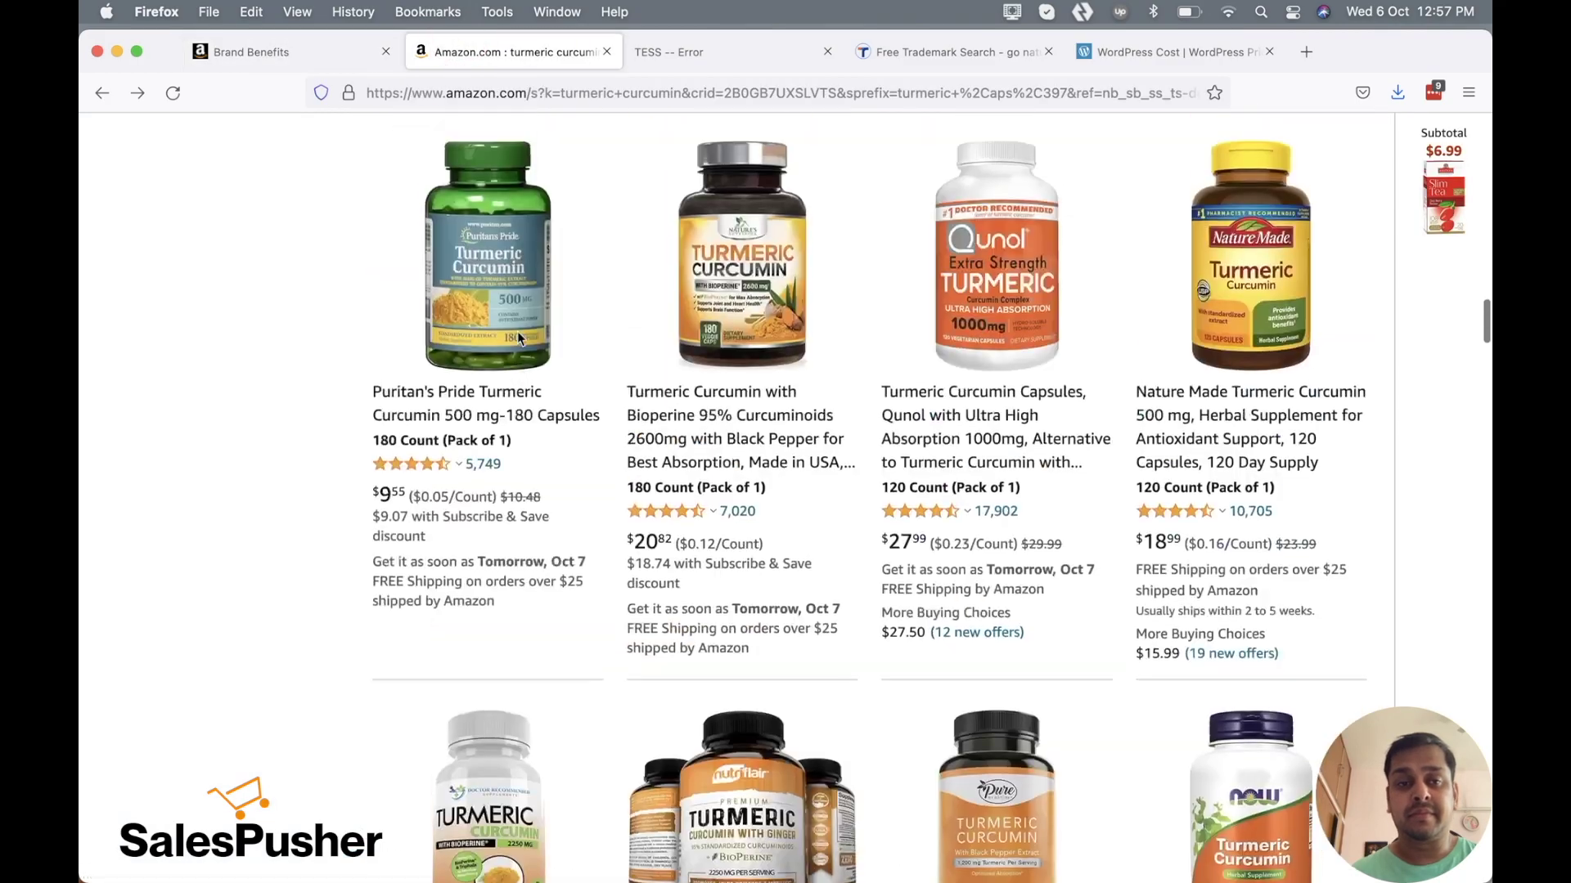
Open the Nature's Nutrition Turmeric Curcumin listing from the search results
scroll(517, 335, up, 5)
scroll(524, 491, up, 5)
scroll(532, 589, up, 5)
scroll(518, 573, down, 8)
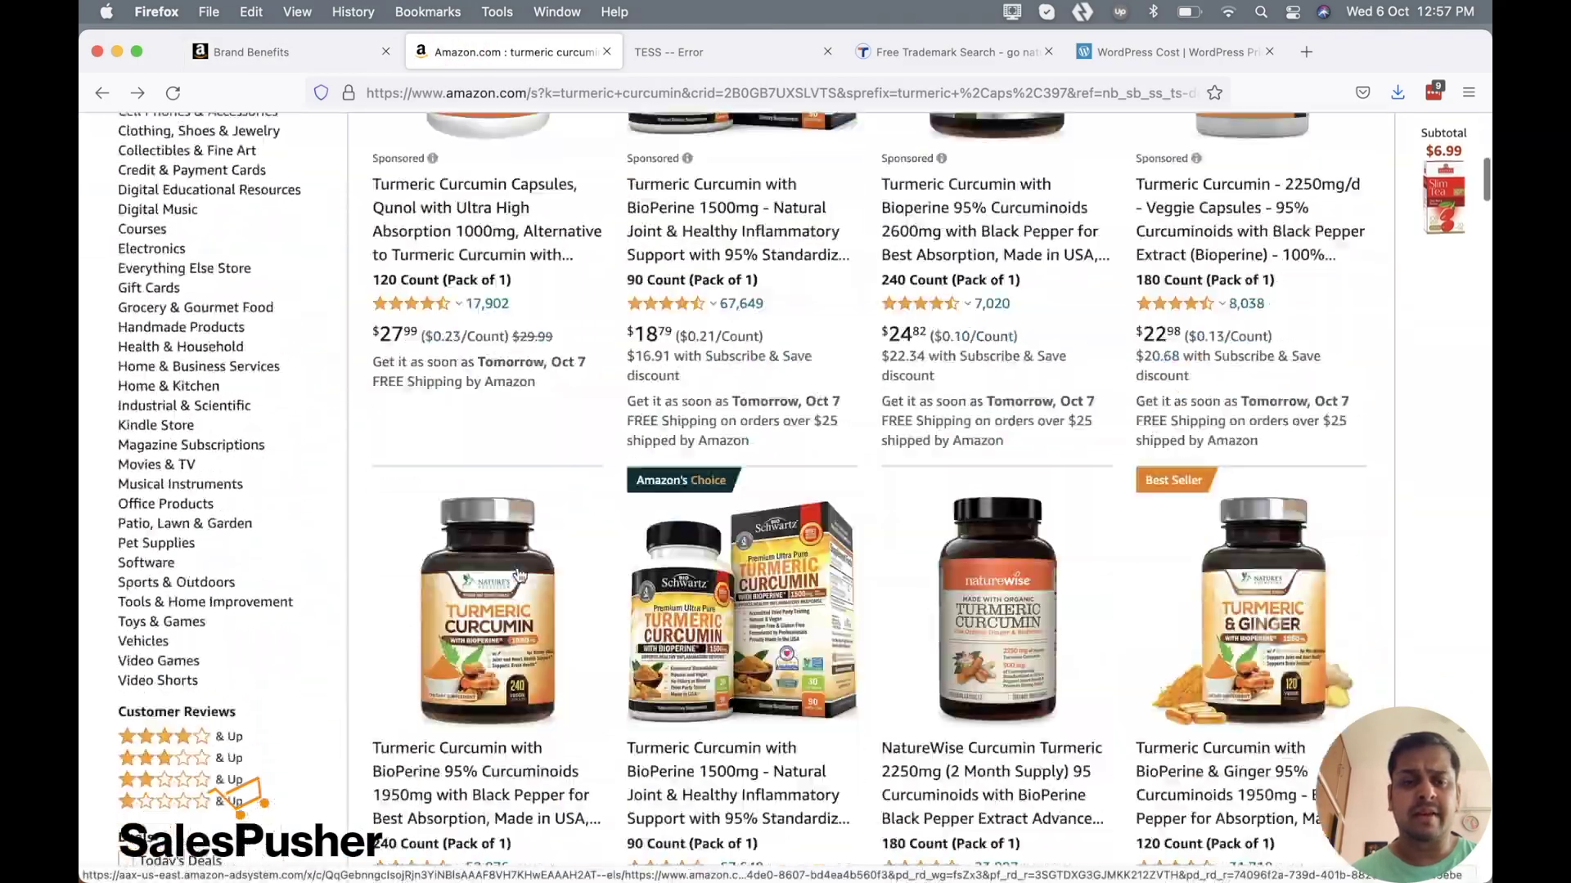
scroll(517, 574, down, 5)
click(467, 441)
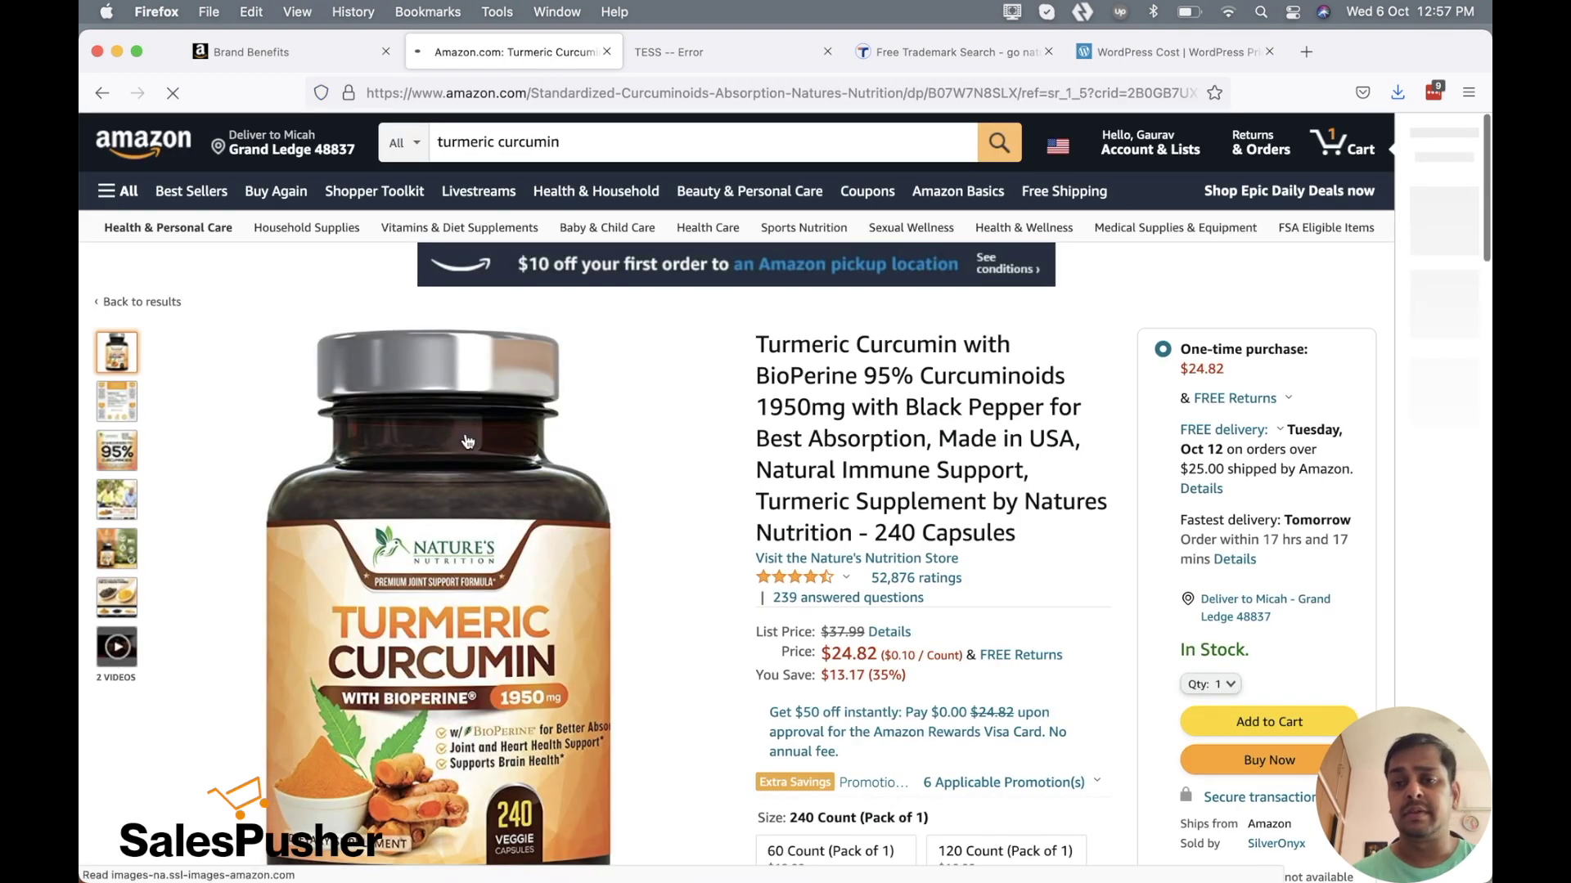
Select the $22.34 Subscribe & Save option, then return to Brand Benefits
scroll(1140, 585, down, 3)
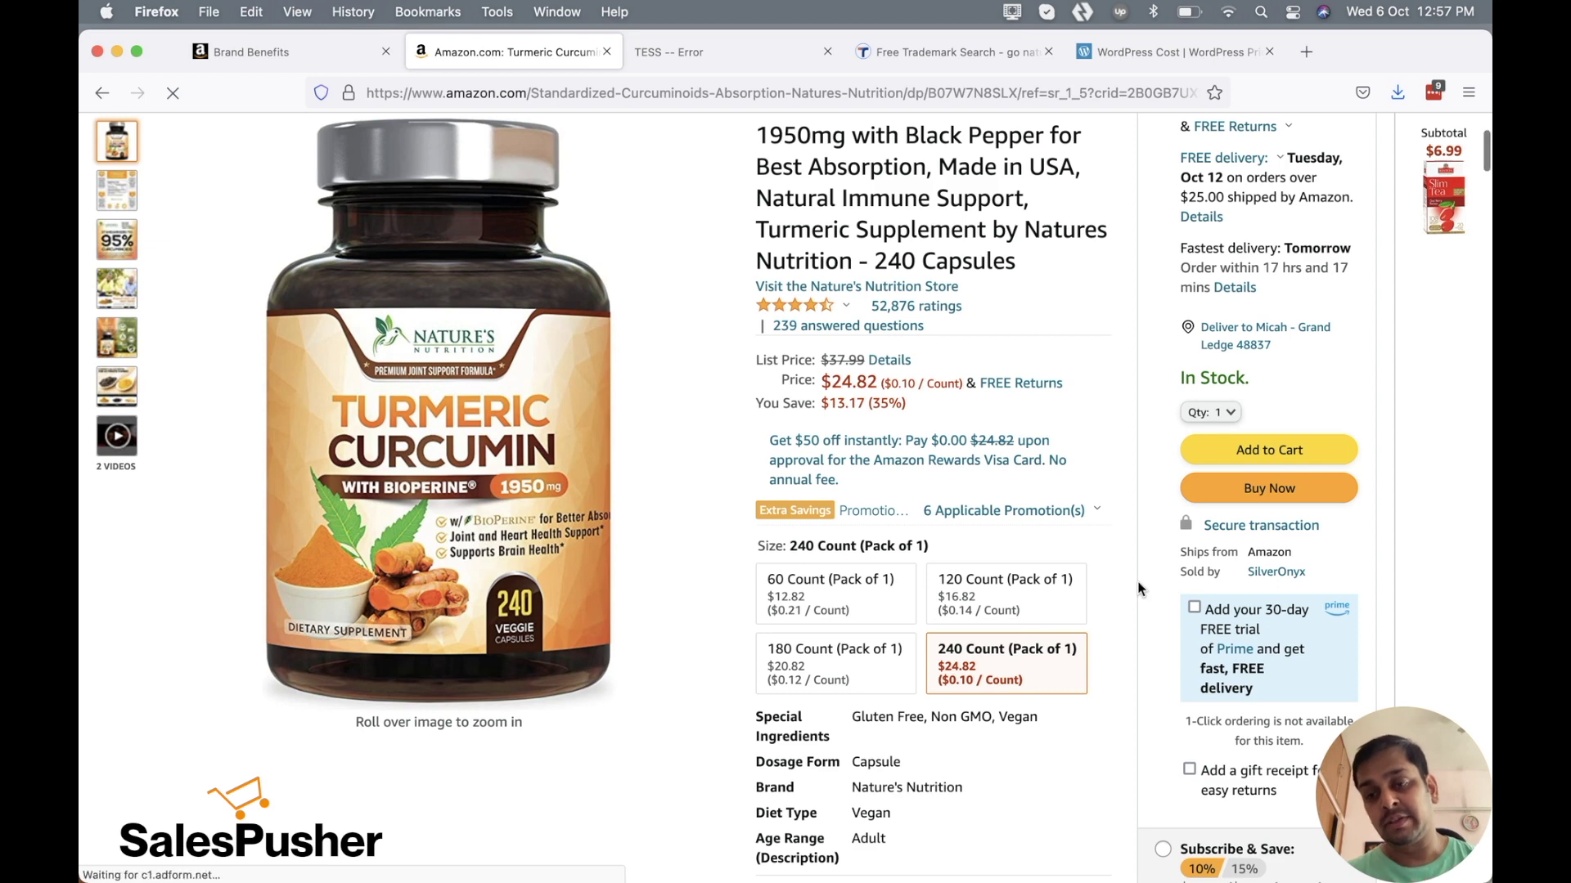
scroll(1140, 588, down, 2)
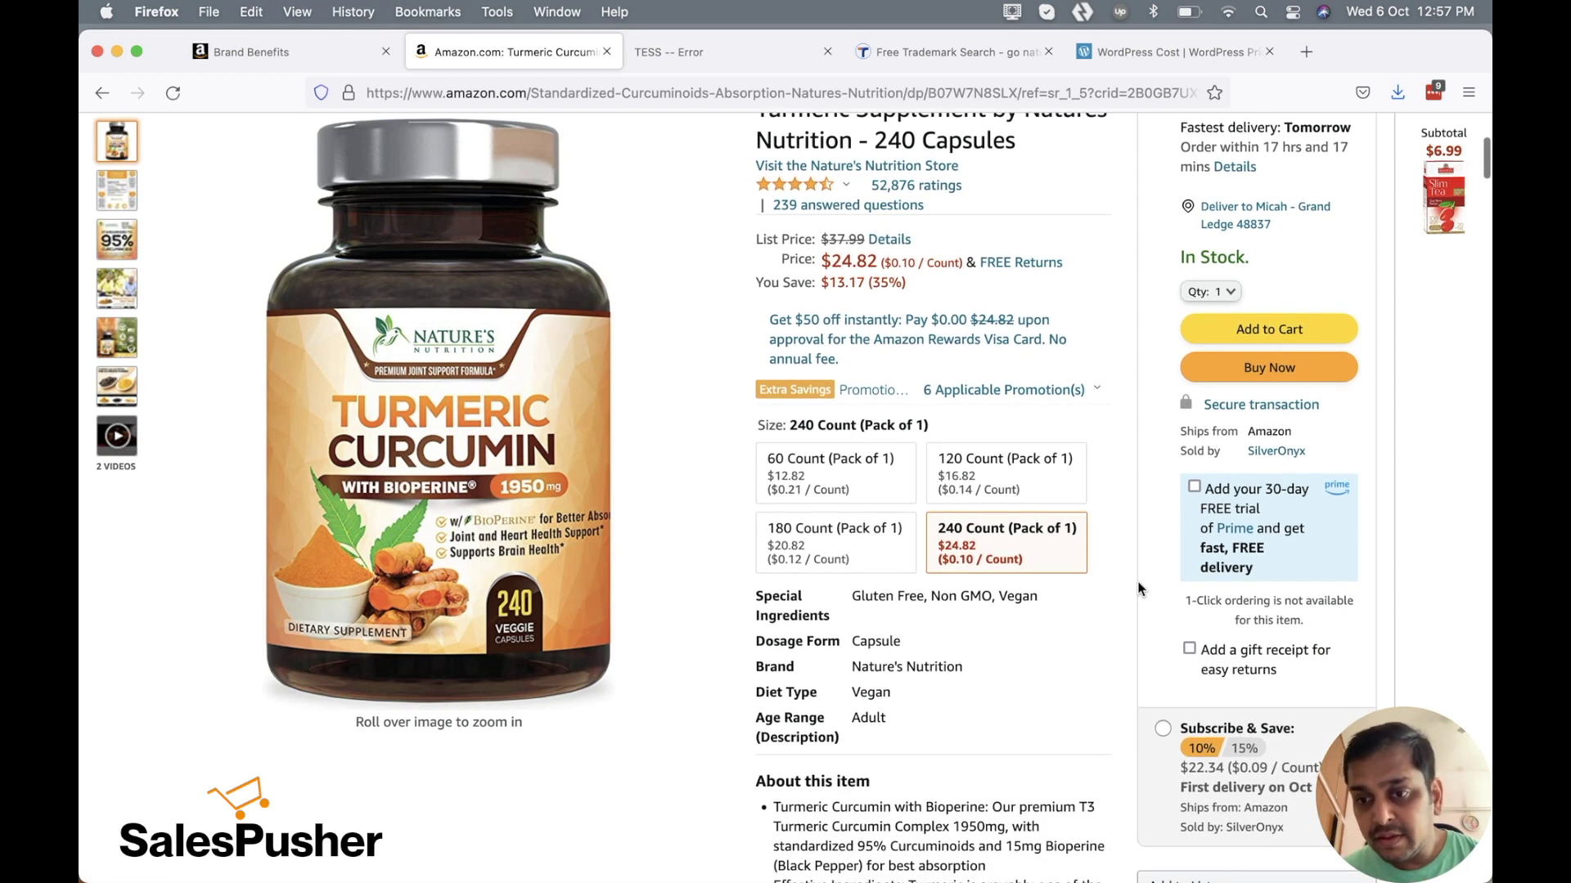
scroll(1139, 587, down, 3)
click(1155, 602)
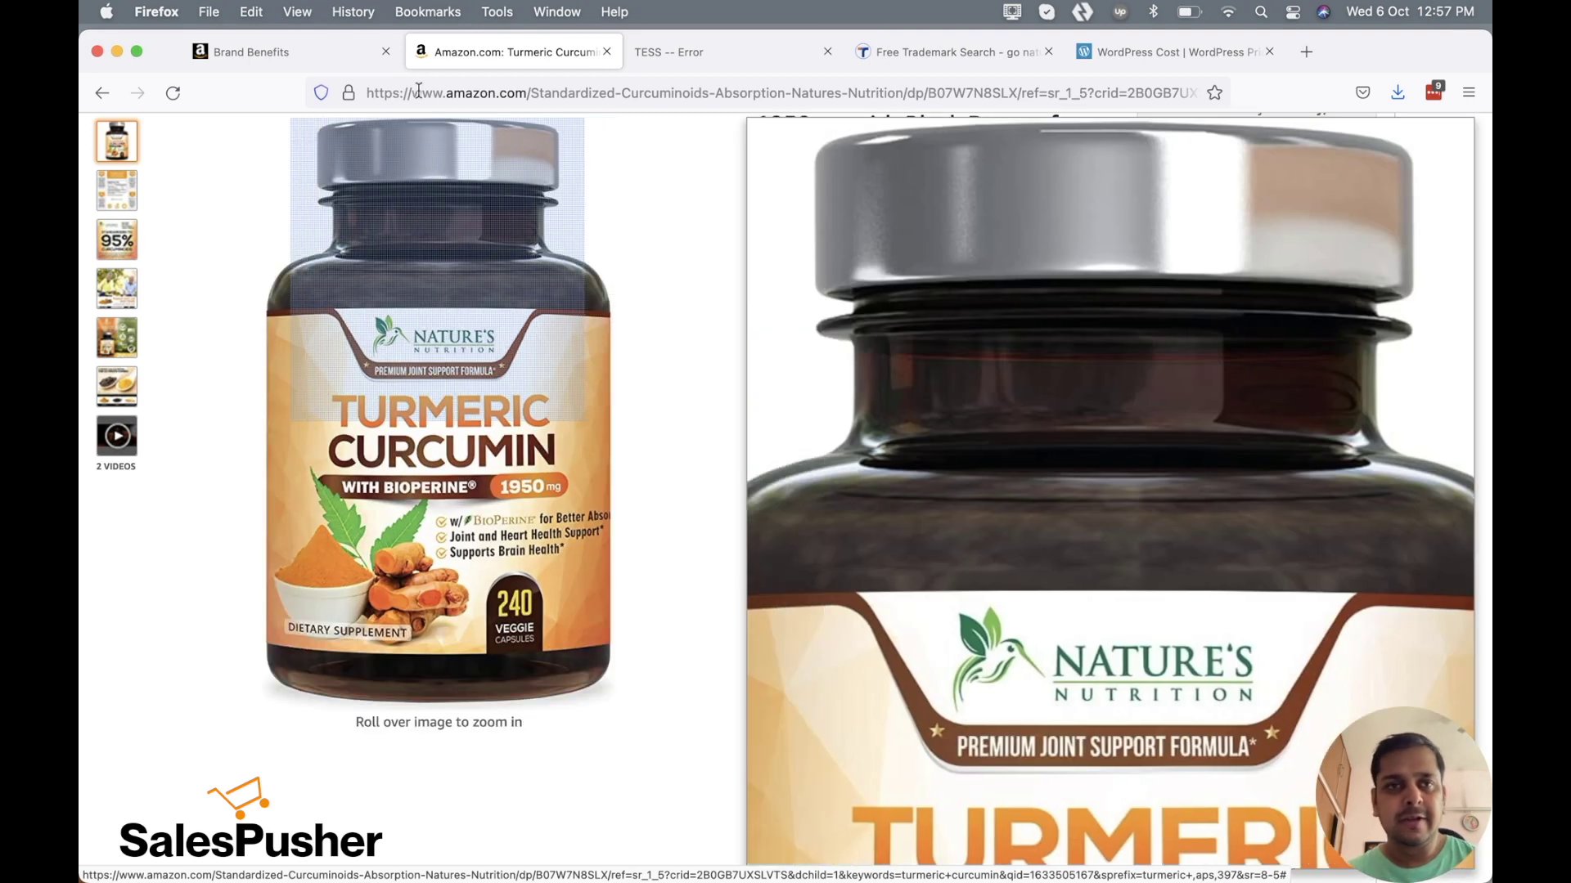
click(340, 53)
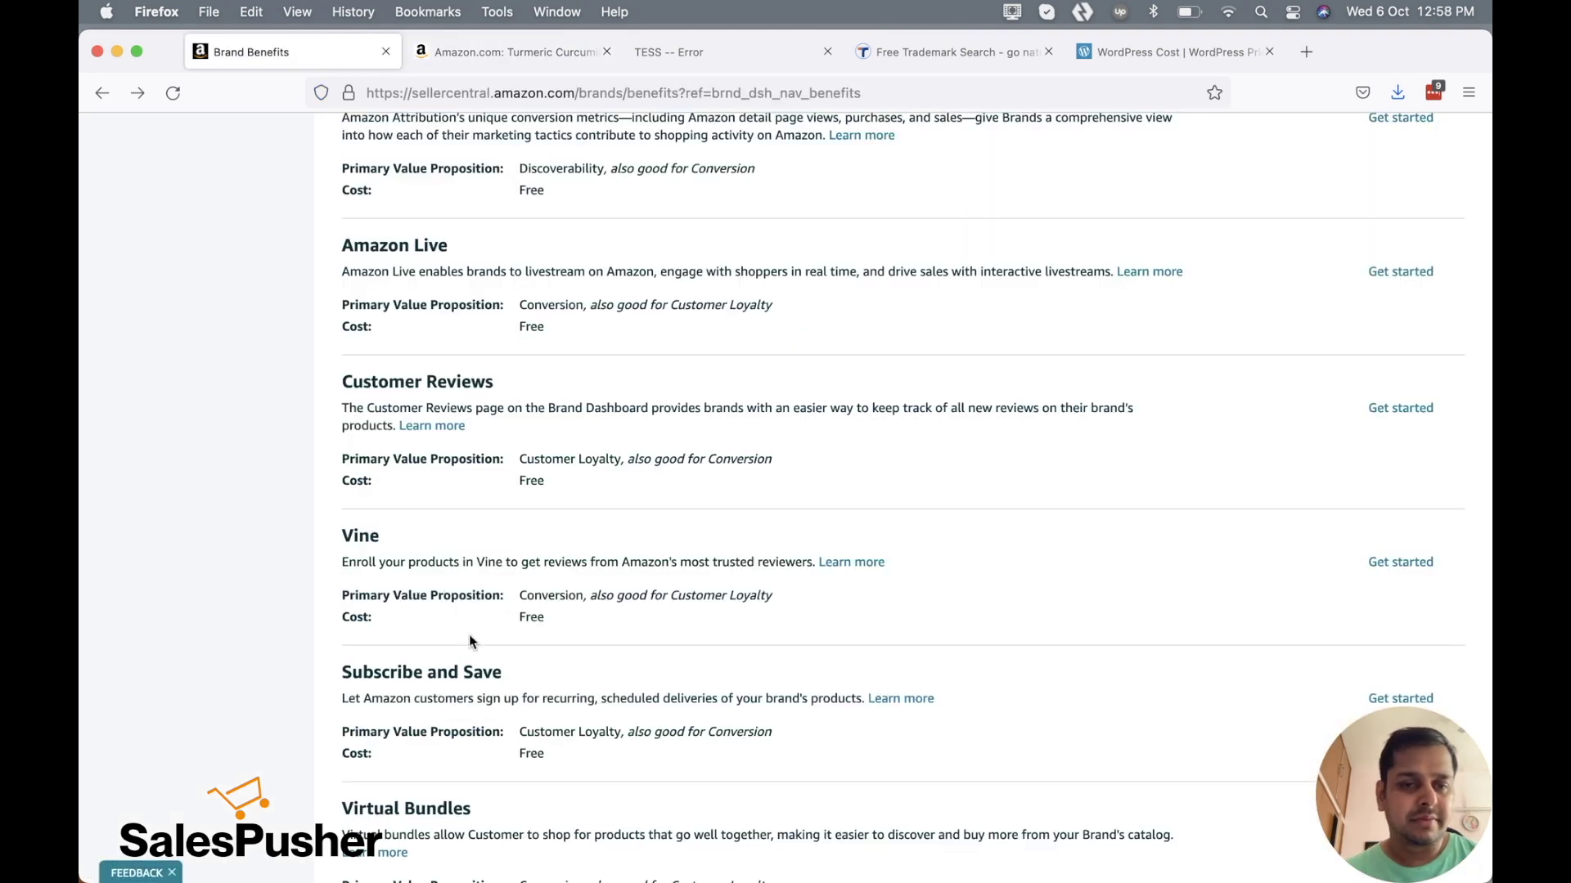
Scroll the Brand Benefits list to Posts and its closing note, highlighting the Brand Catalog Manager heading
scroll(471, 641, down, 3)
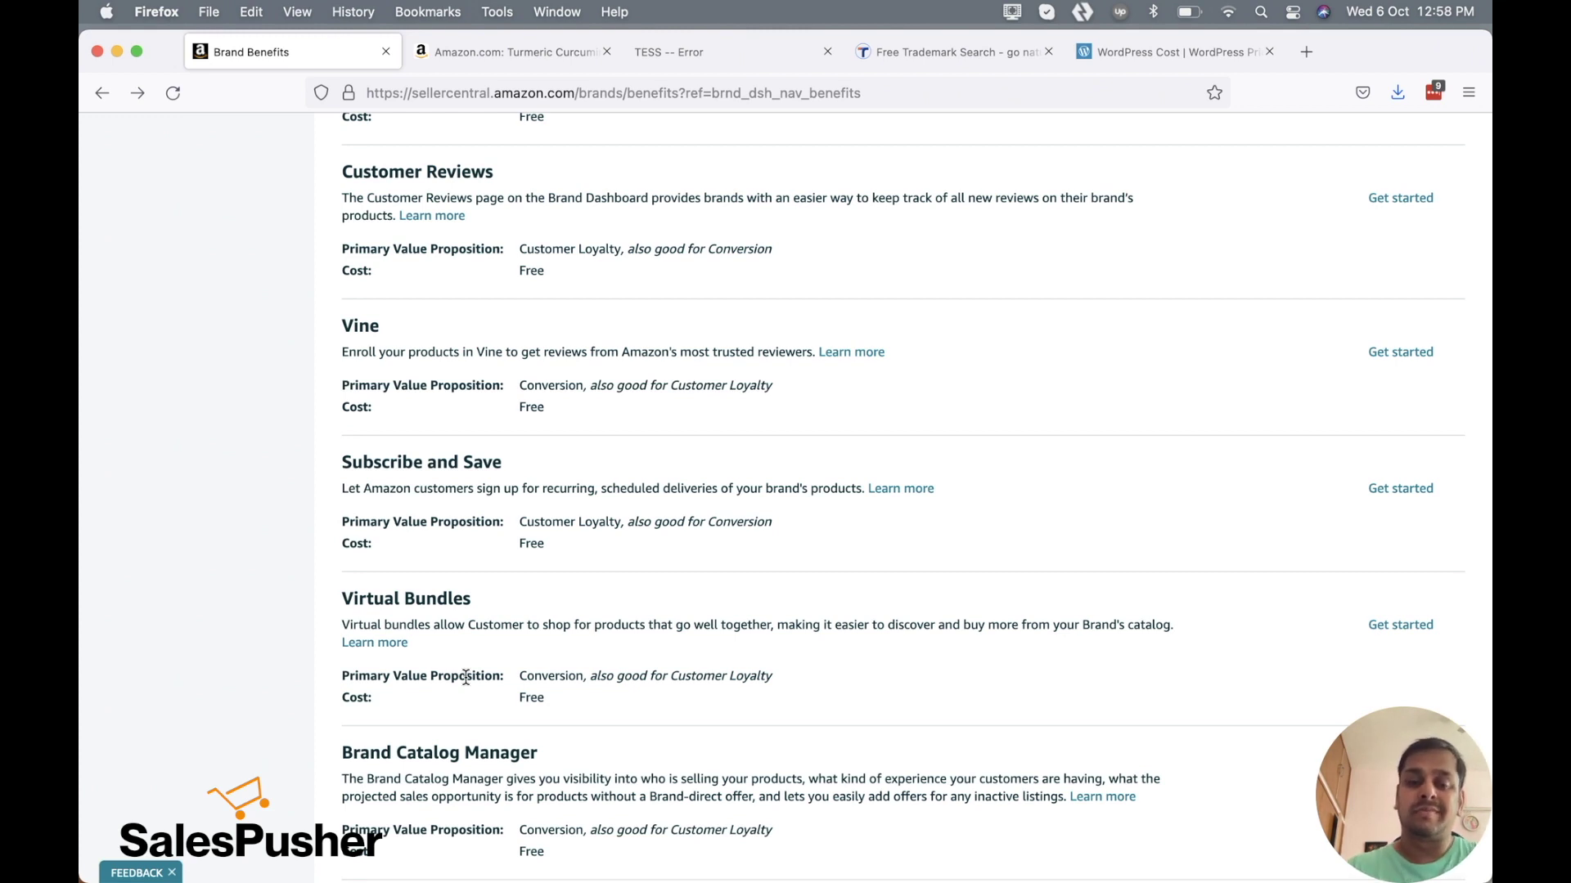
scroll(622, 773, down, 2)
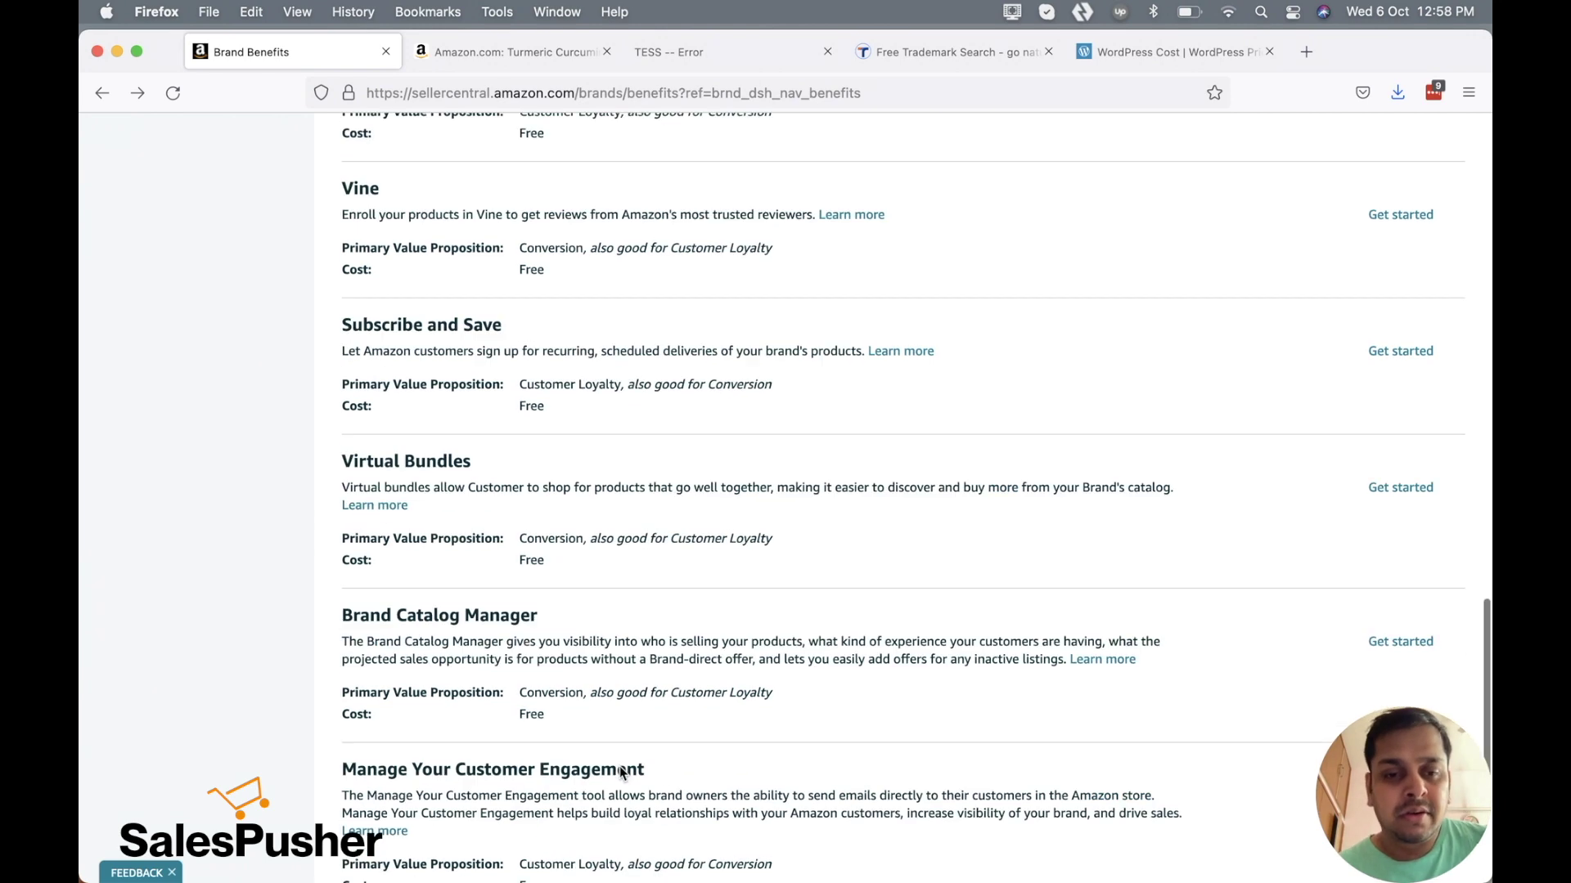
scroll(621, 773, down, 1)
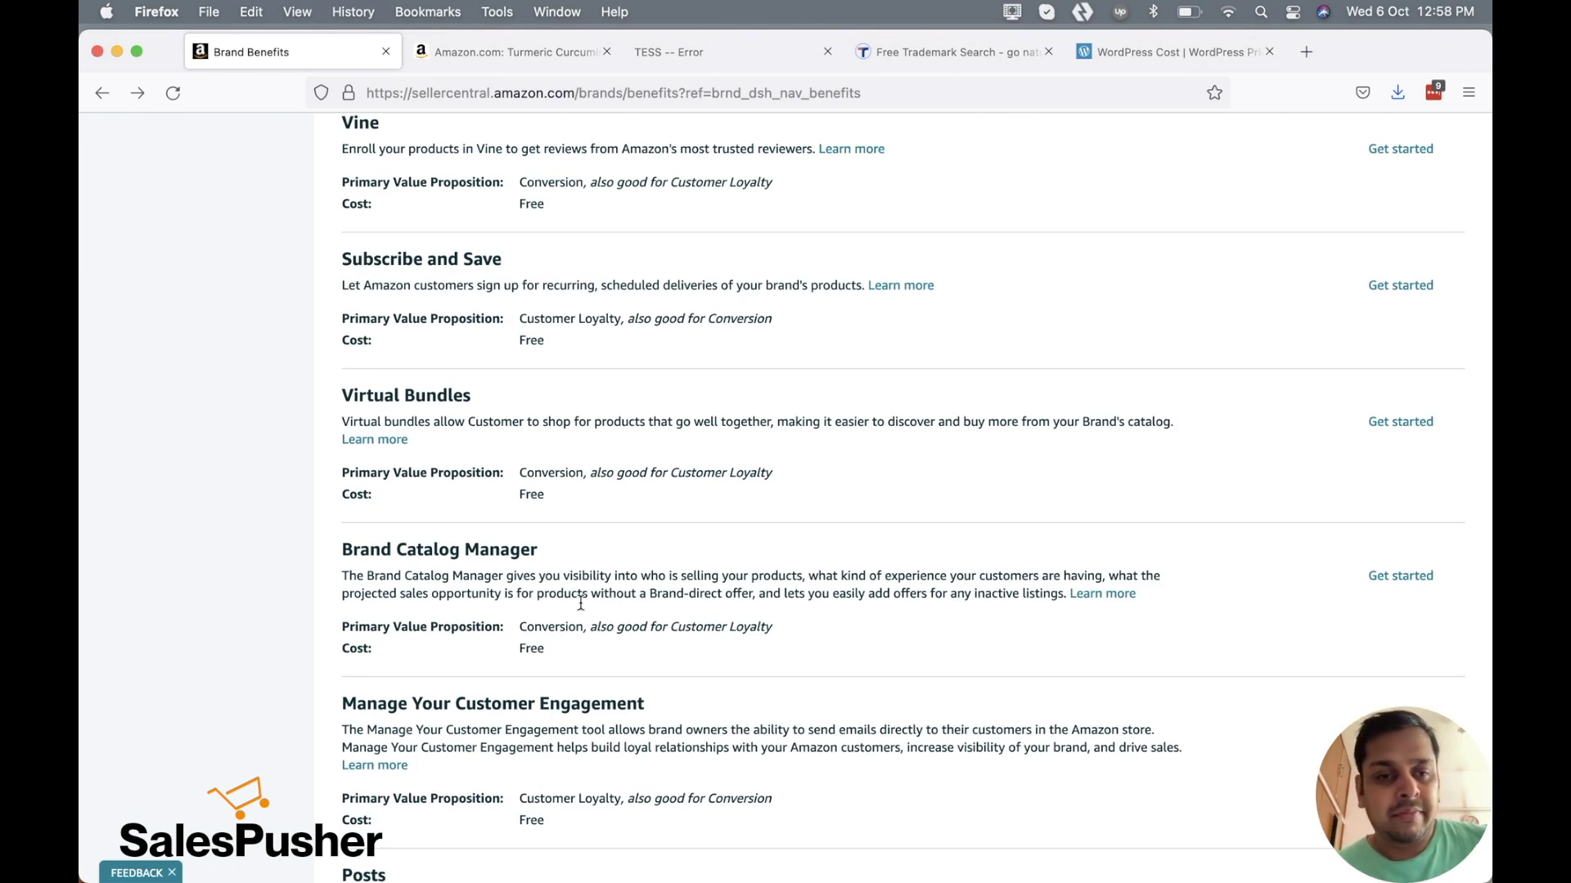
triple_click(390, 553)
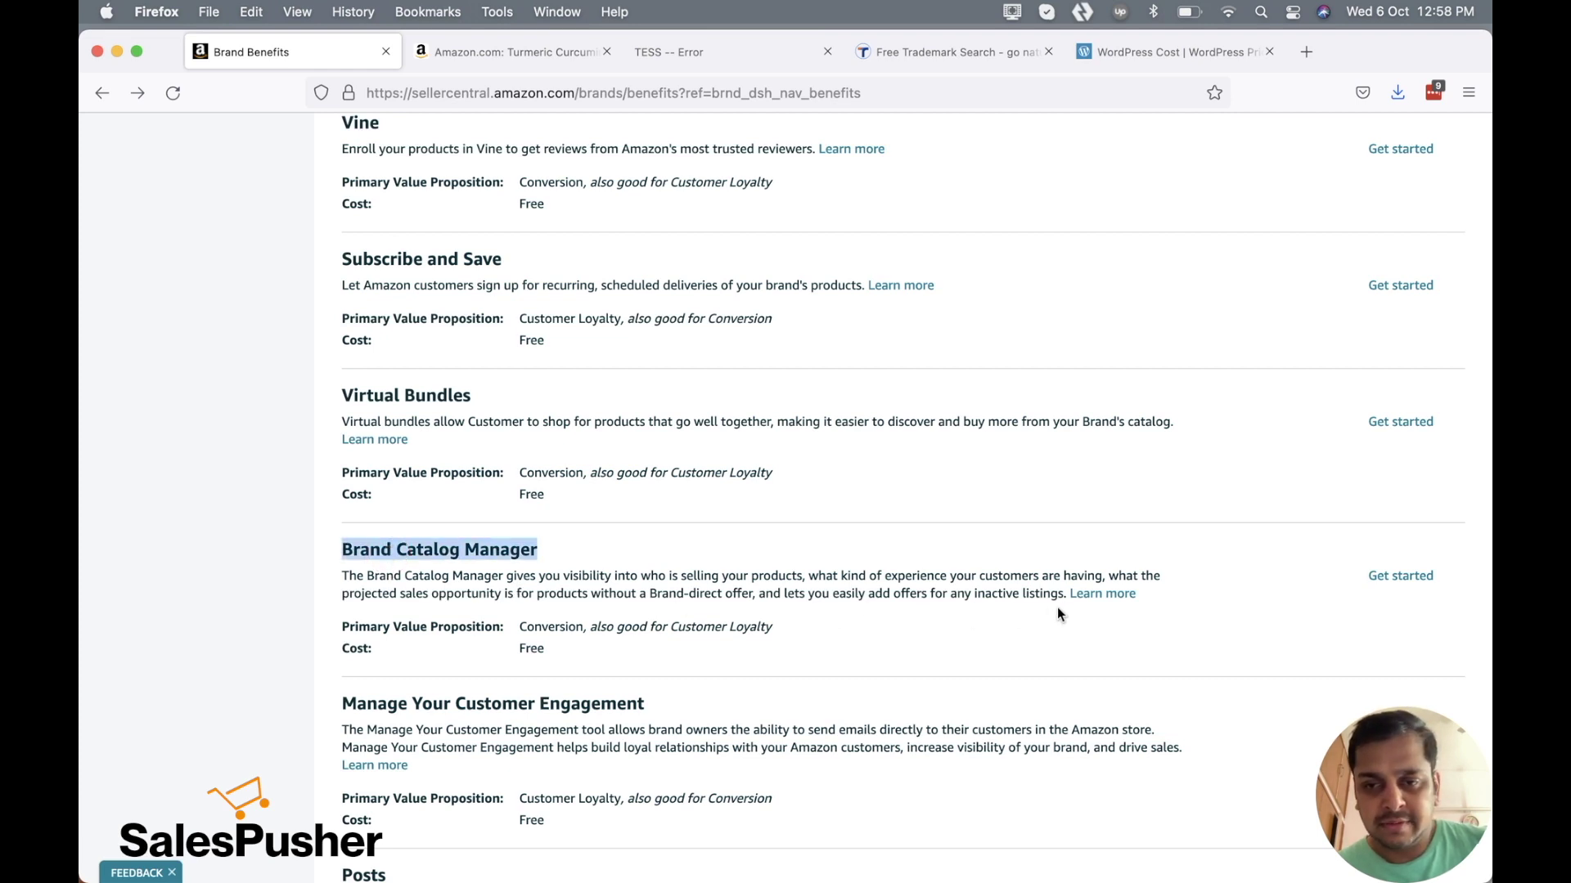
scroll(601, 638, down, 1)
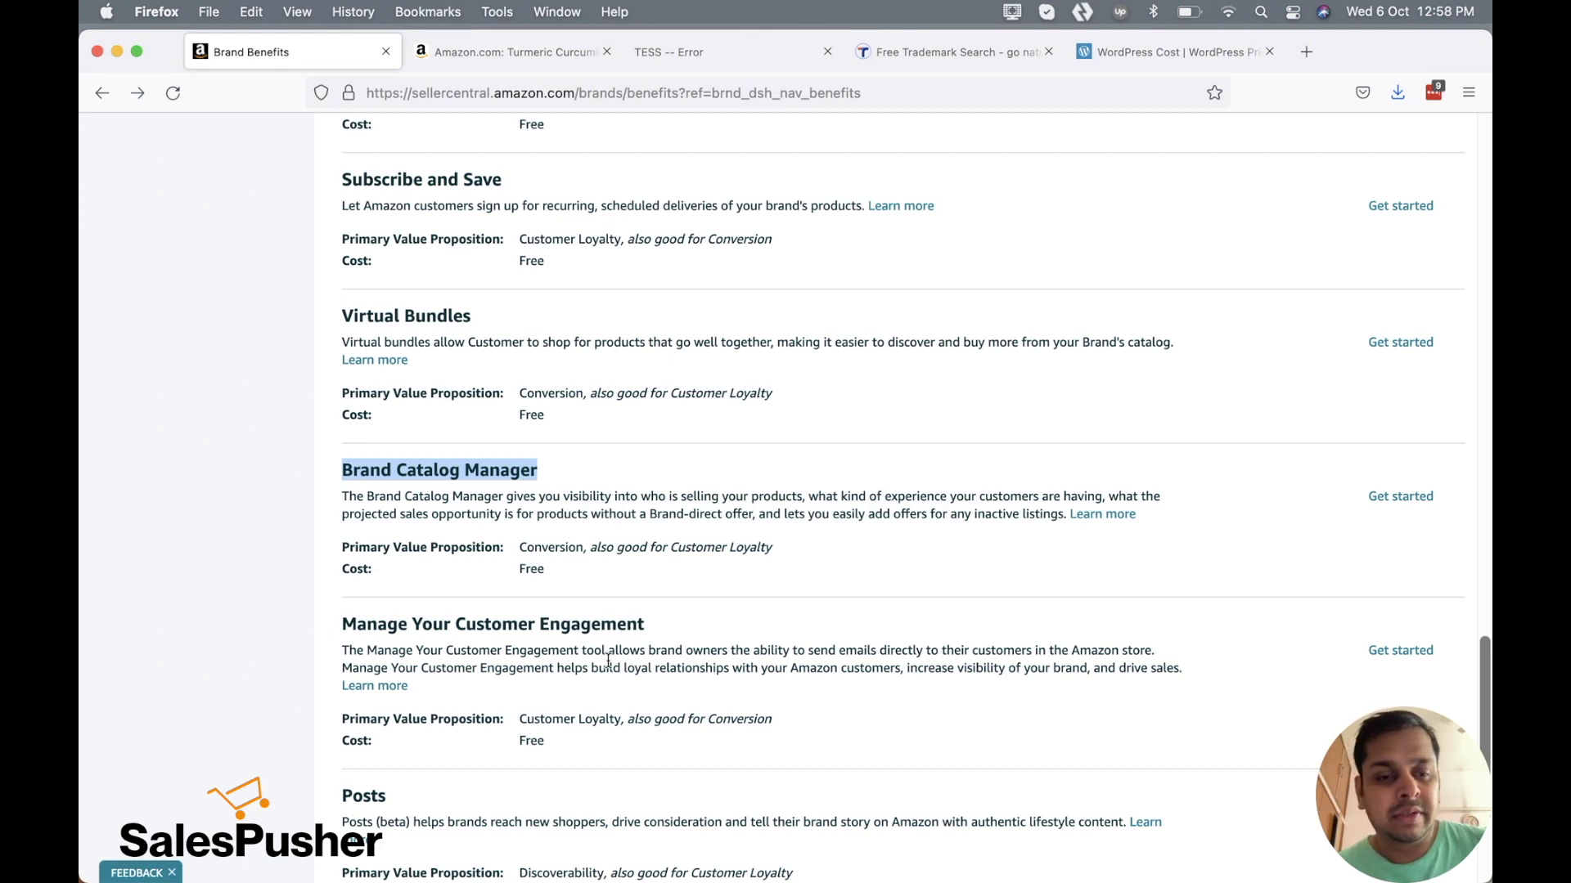
scroll(607, 661, down, 5)
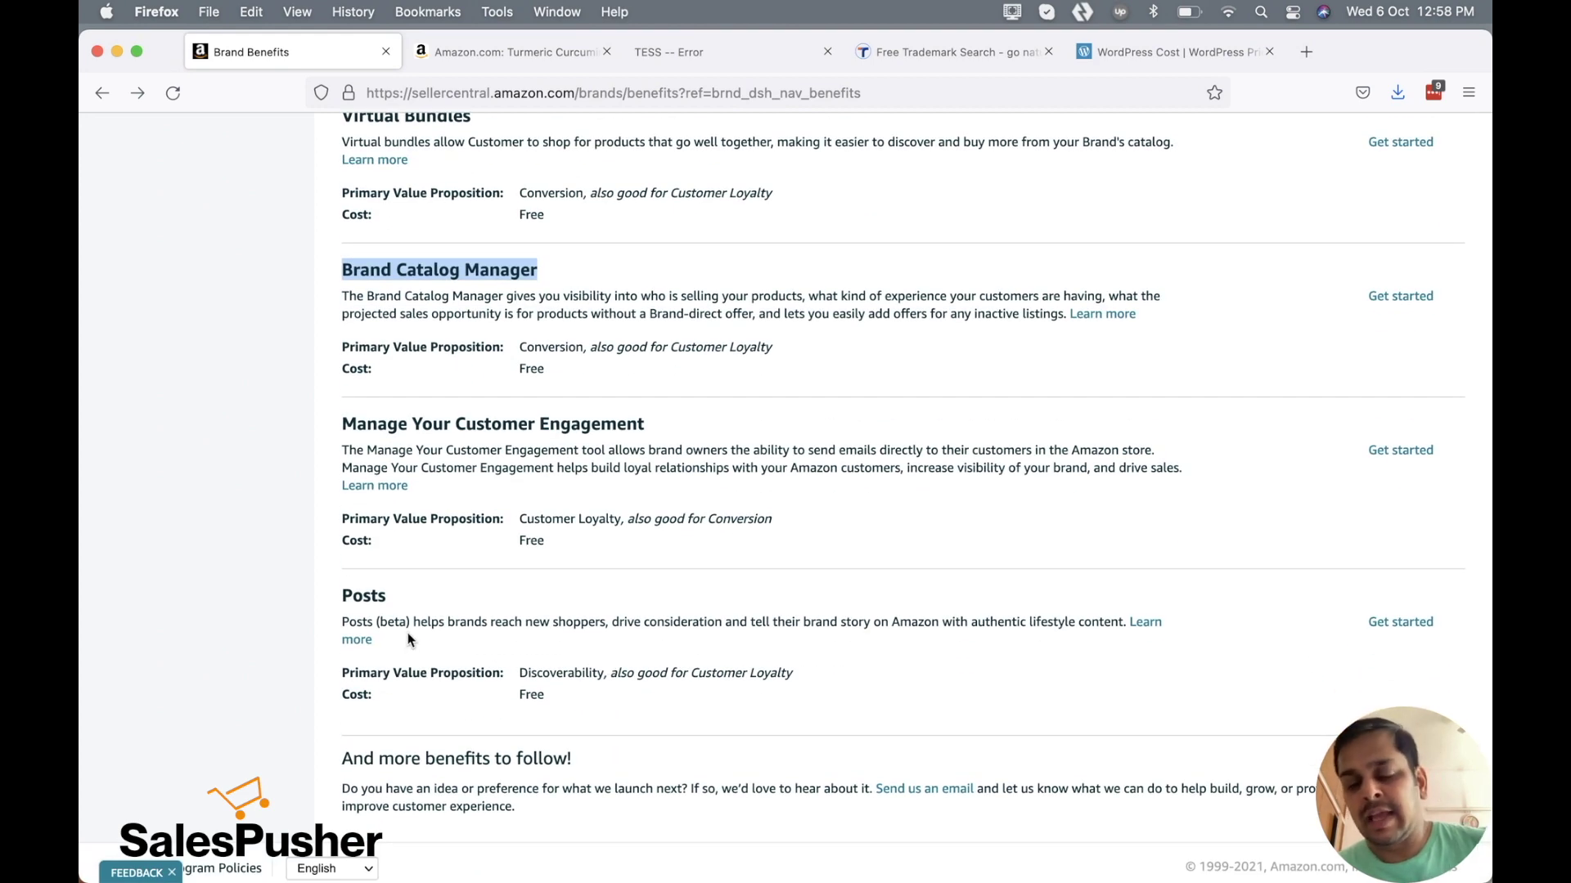
Scroll down the turmeric product listing through comparisons, reviews and product details
click(525, 55)
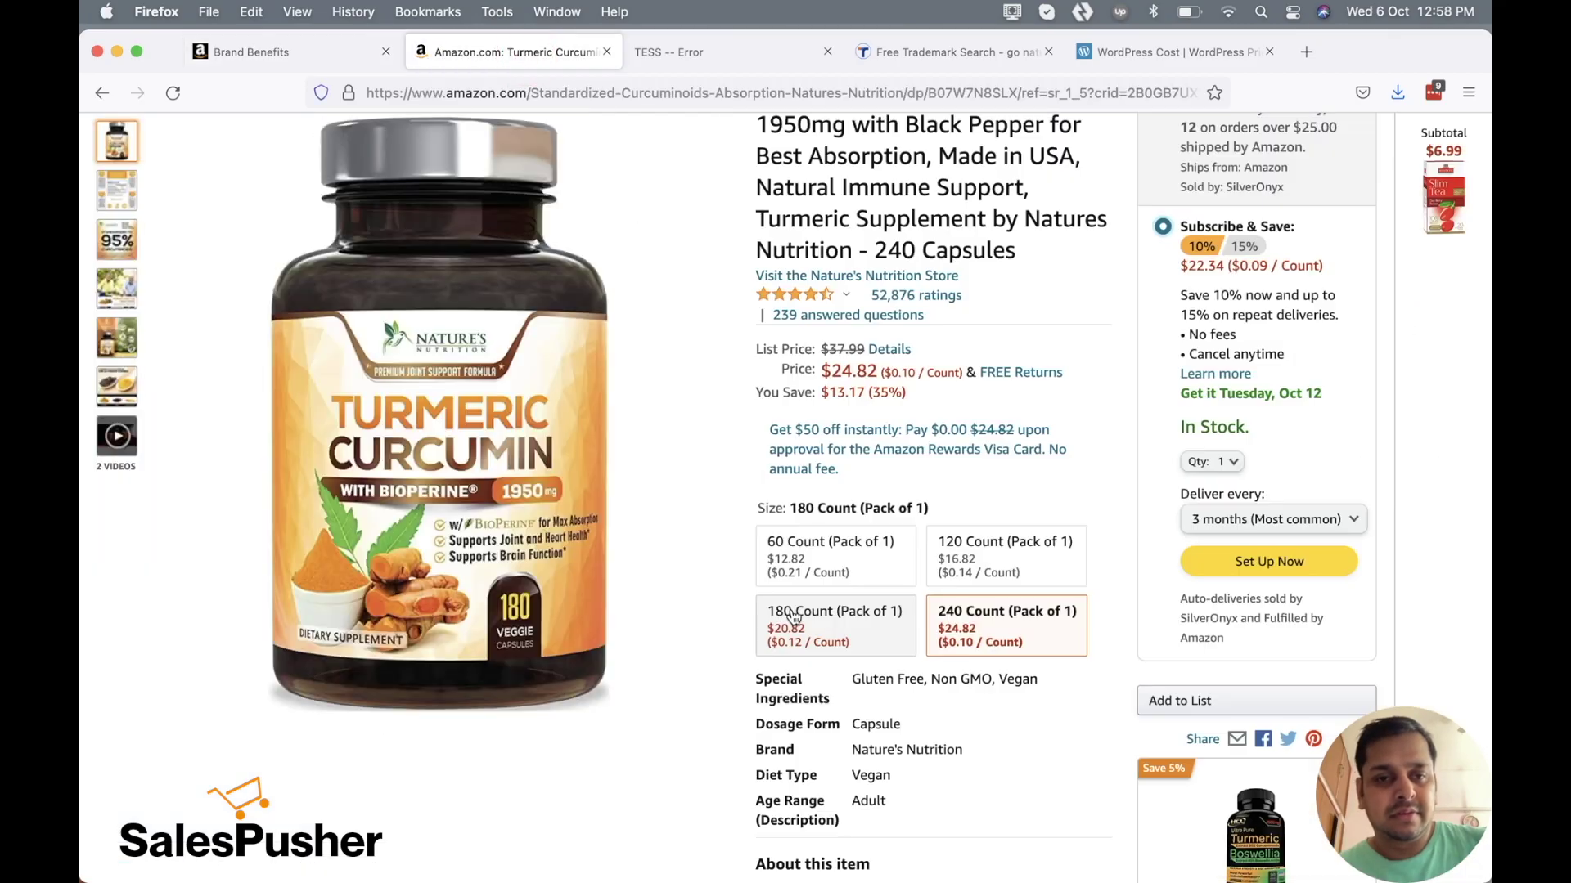
scroll(791, 616, down, 10)
scroll(791, 616, down, 10)
scroll(791, 616, down, 10)
scroll(792, 616, down, 10)
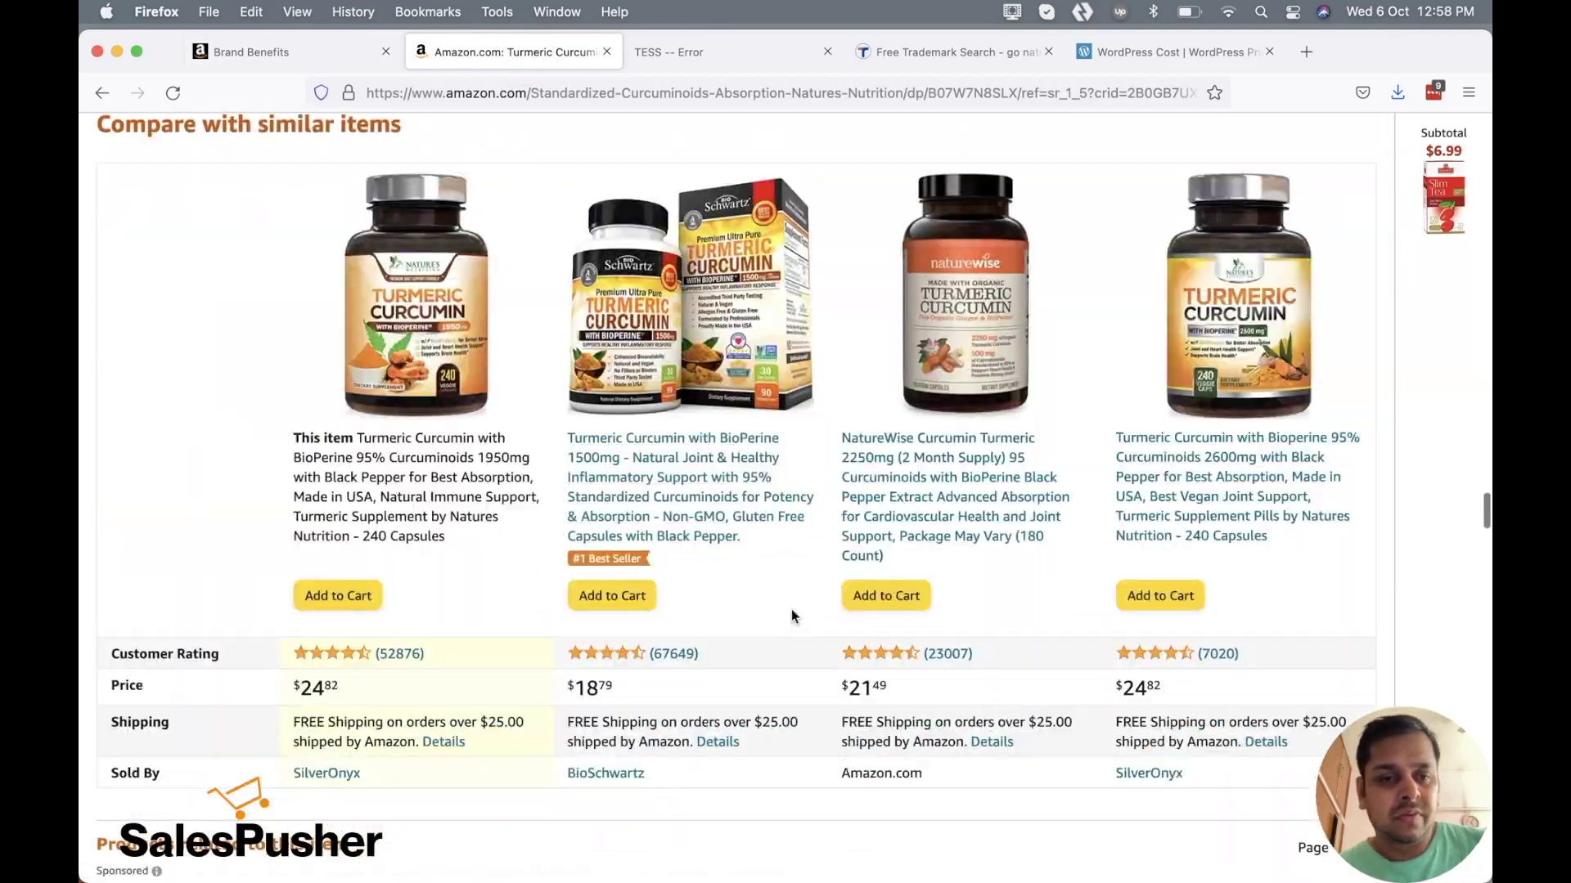
scroll(792, 616, down, 10)
scroll(792, 616, down, 10)
scroll(792, 612, down, 10)
scroll(792, 612, down, 10)
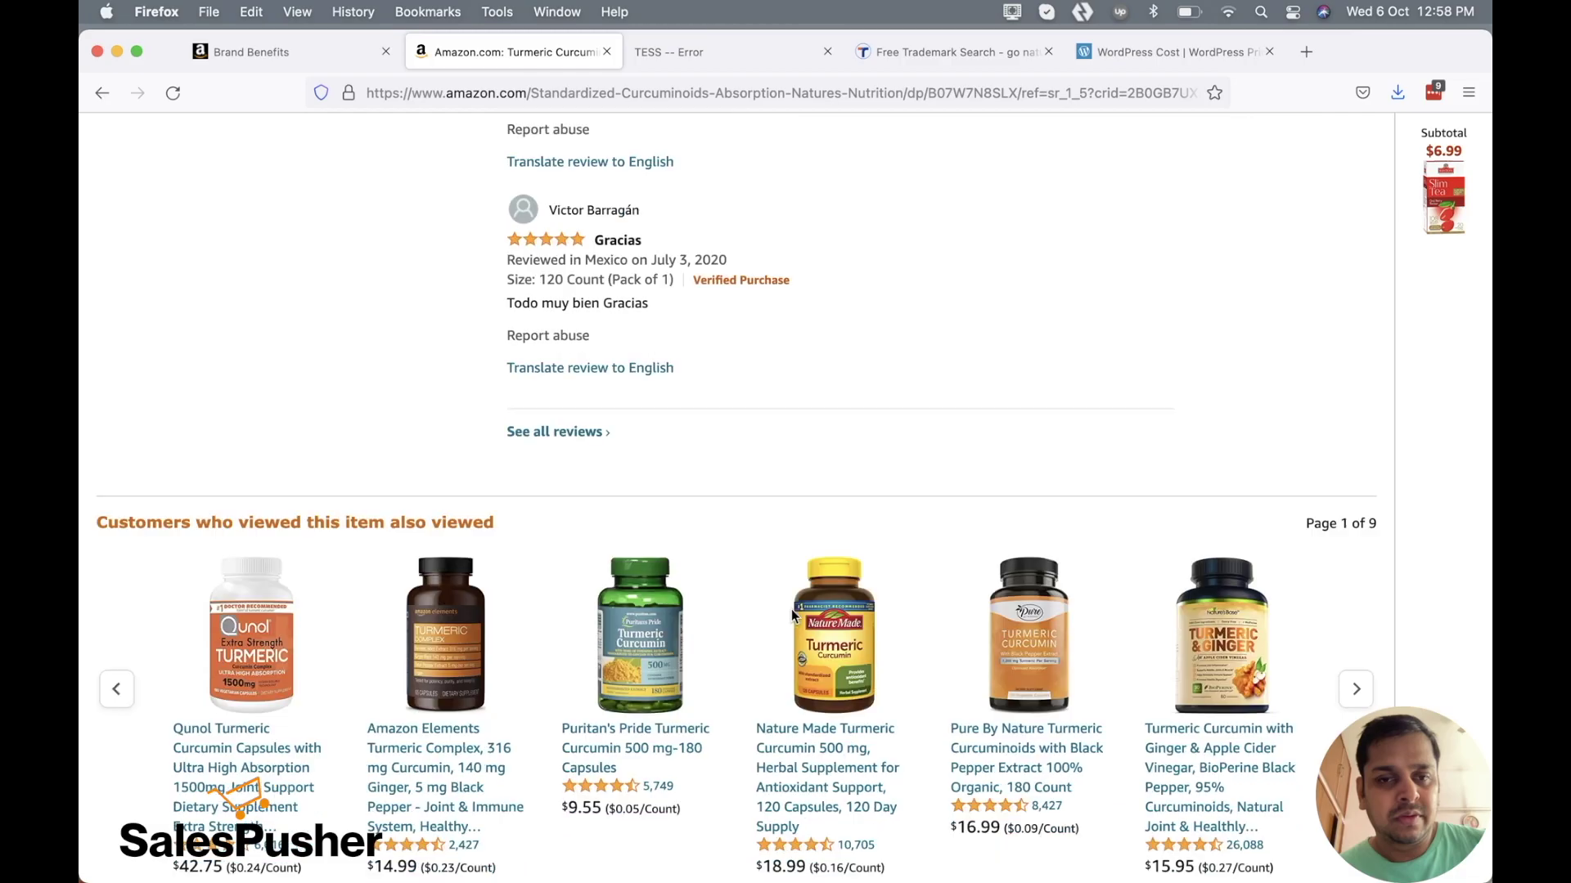
scroll(792, 612, down, 10)
scroll(792, 612, up, 8)
scroll(792, 611, down, 5)
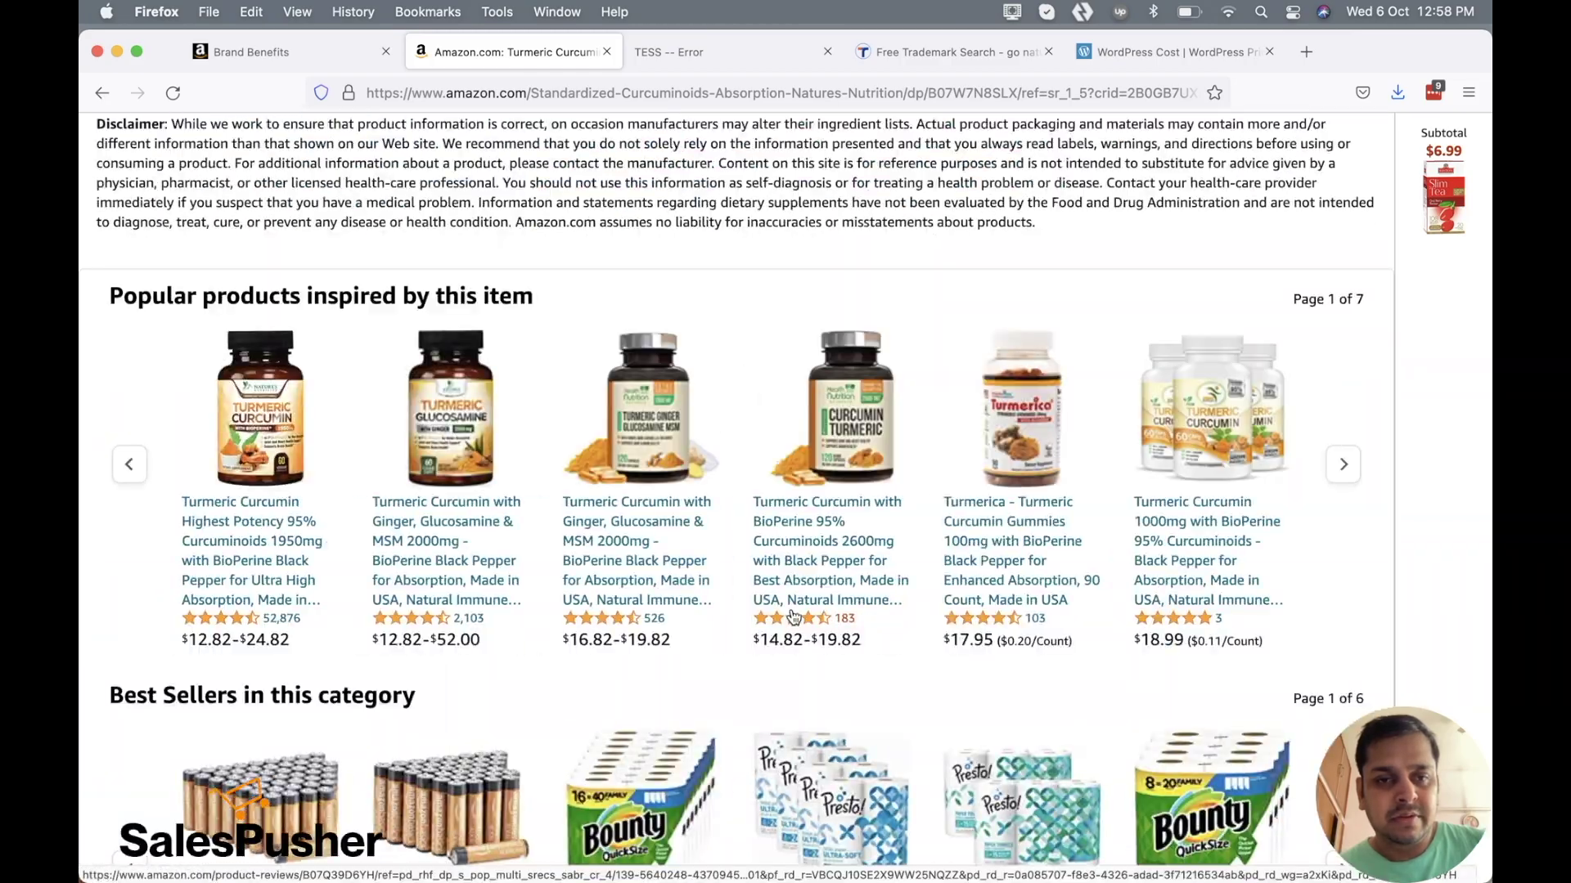
scroll(792, 615, down, 8)
scroll(791, 615, down, 5)
Scroll back up the listing, then return to the top of the Brand Benefits page
scroll(792, 615, up, 5)
scroll(792, 616, up, 6)
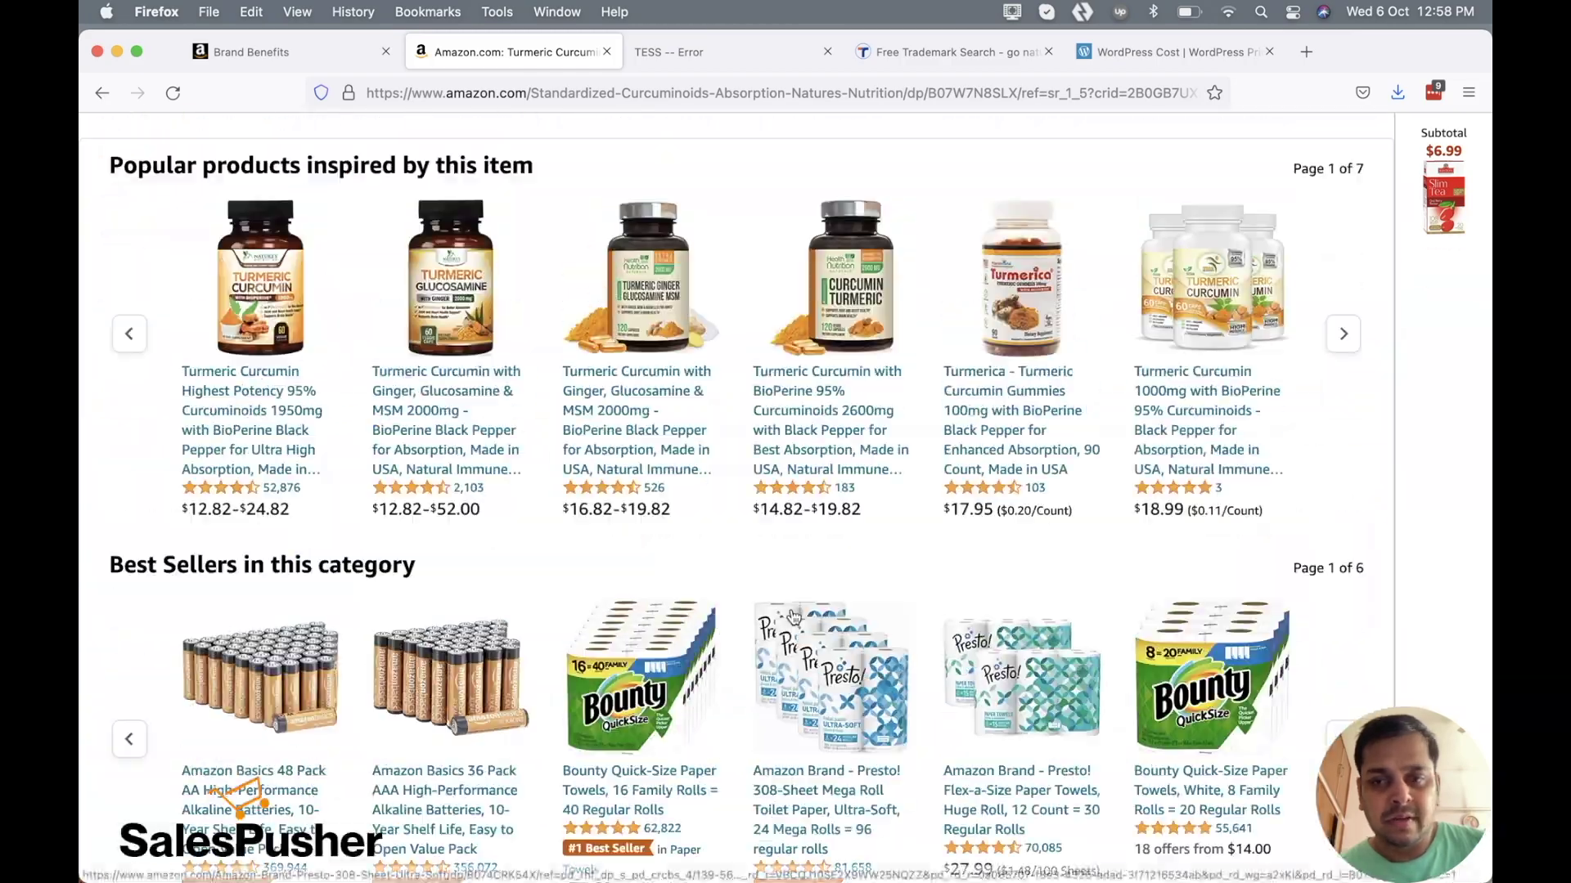
scroll(792, 615, up, 10)
scroll(792, 615, up, 10)
scroll(792, 615, up, 10)
scroll(792, 616, up, 10)
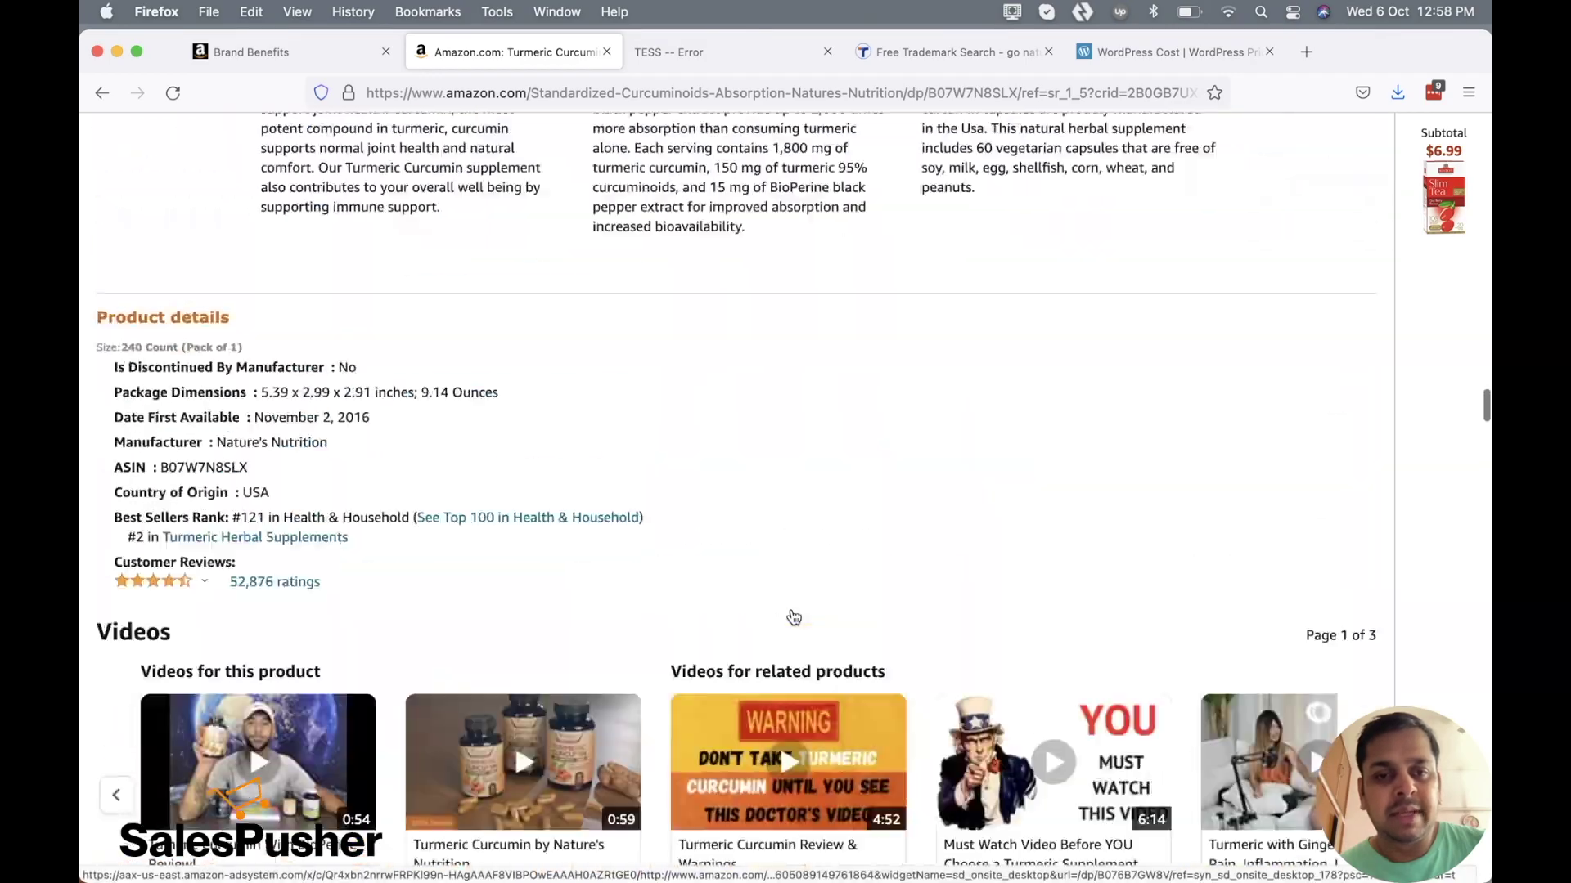
scroll(792, 615, up, 10)
scroll(792, 613, up, 10)
scroll(792, 610, up, 10)
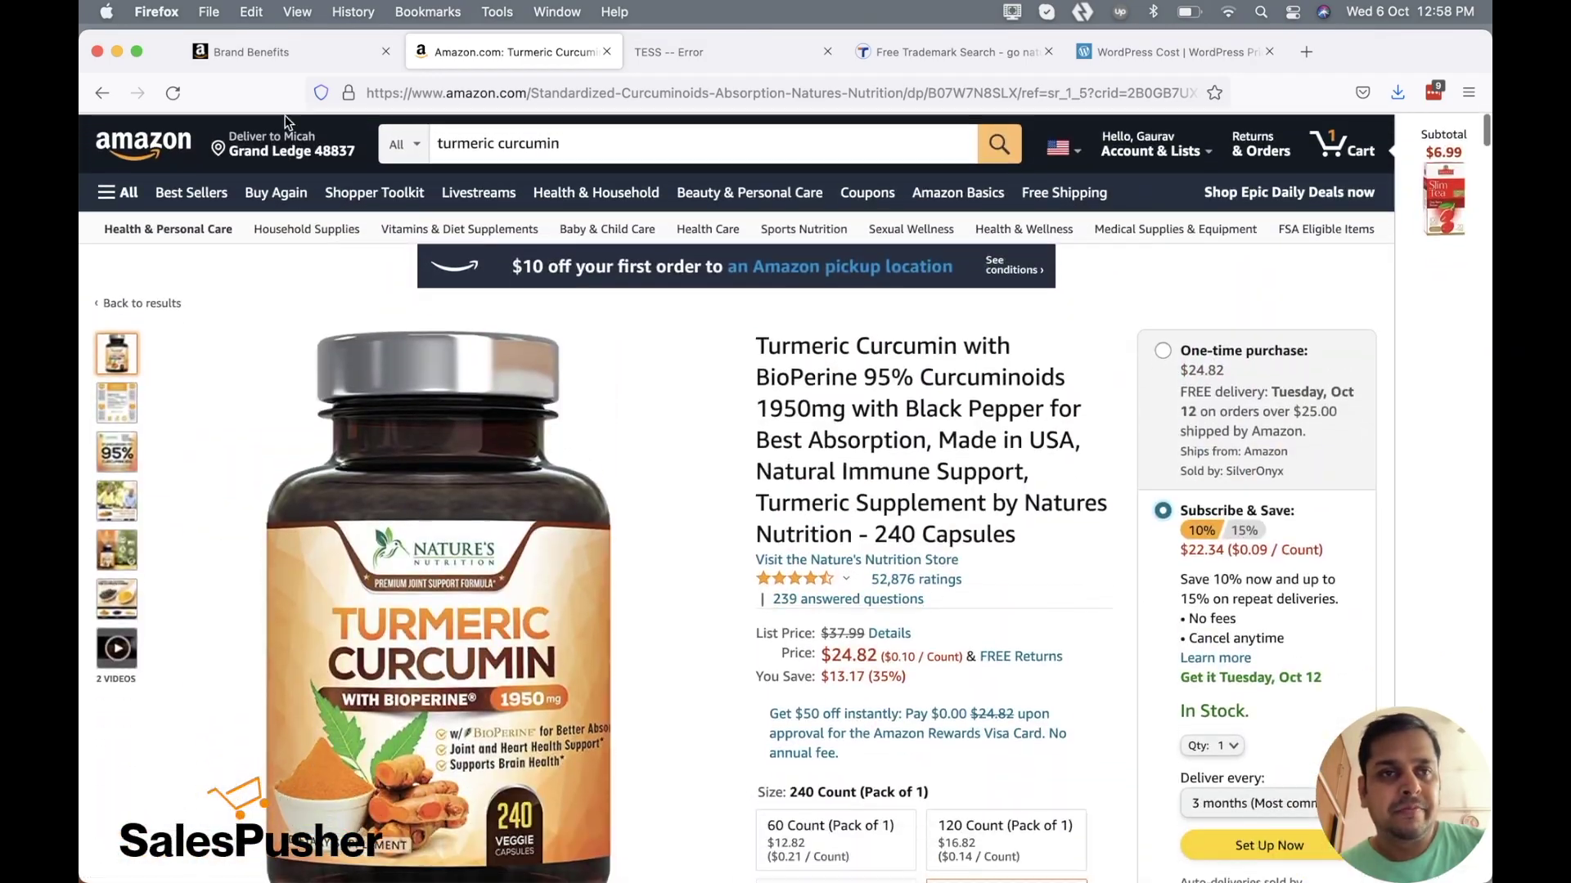
click(233, 56)
scroll(376, 392, up, 10)
scroll(470, 596, up, 10)
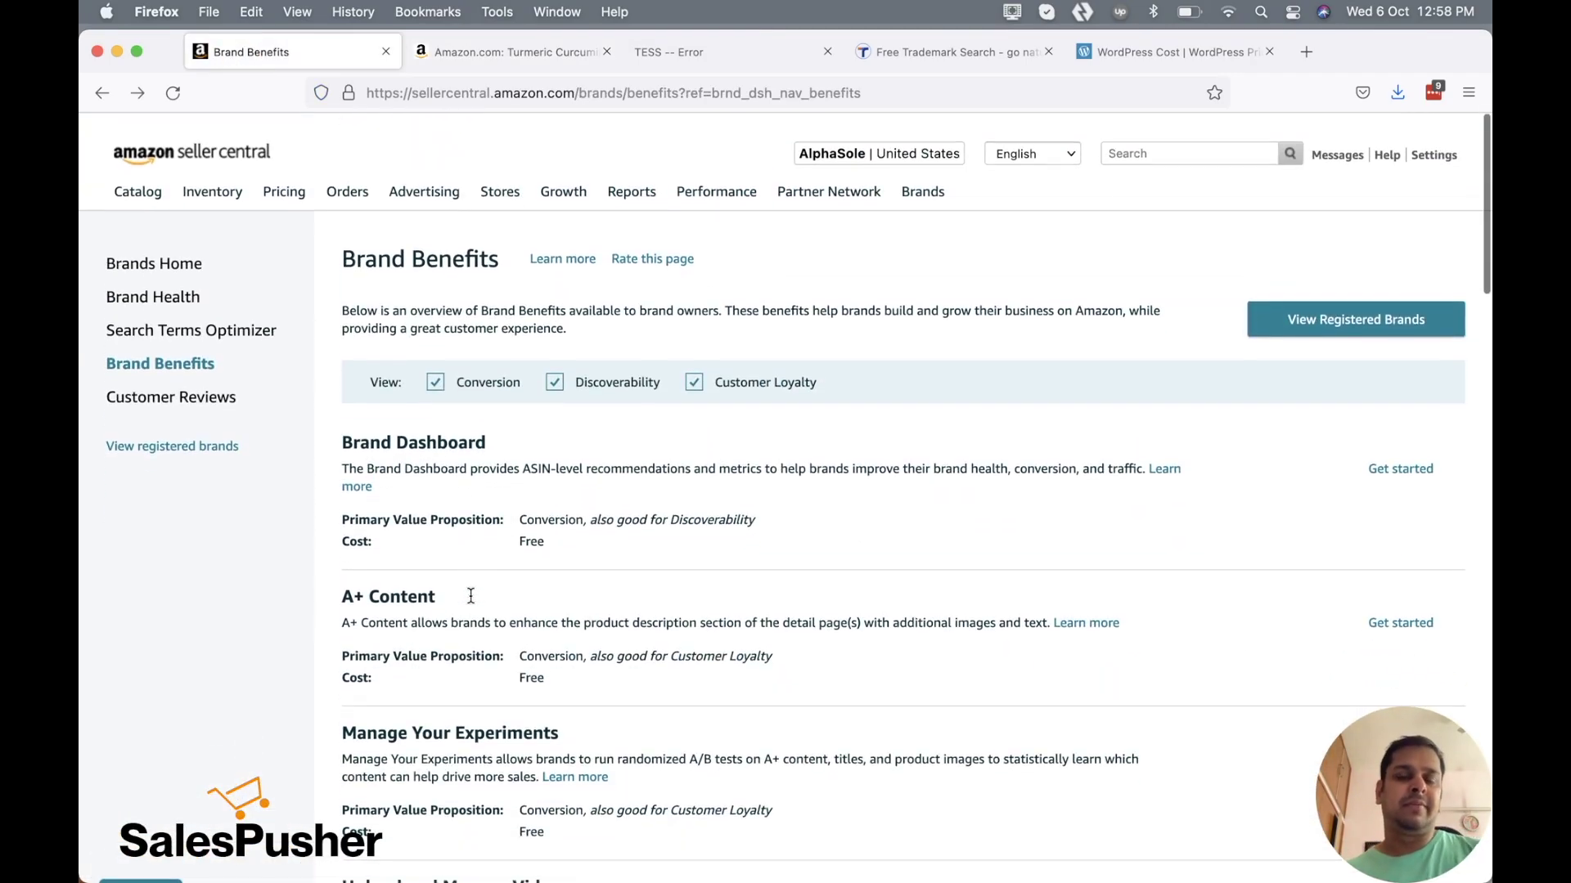